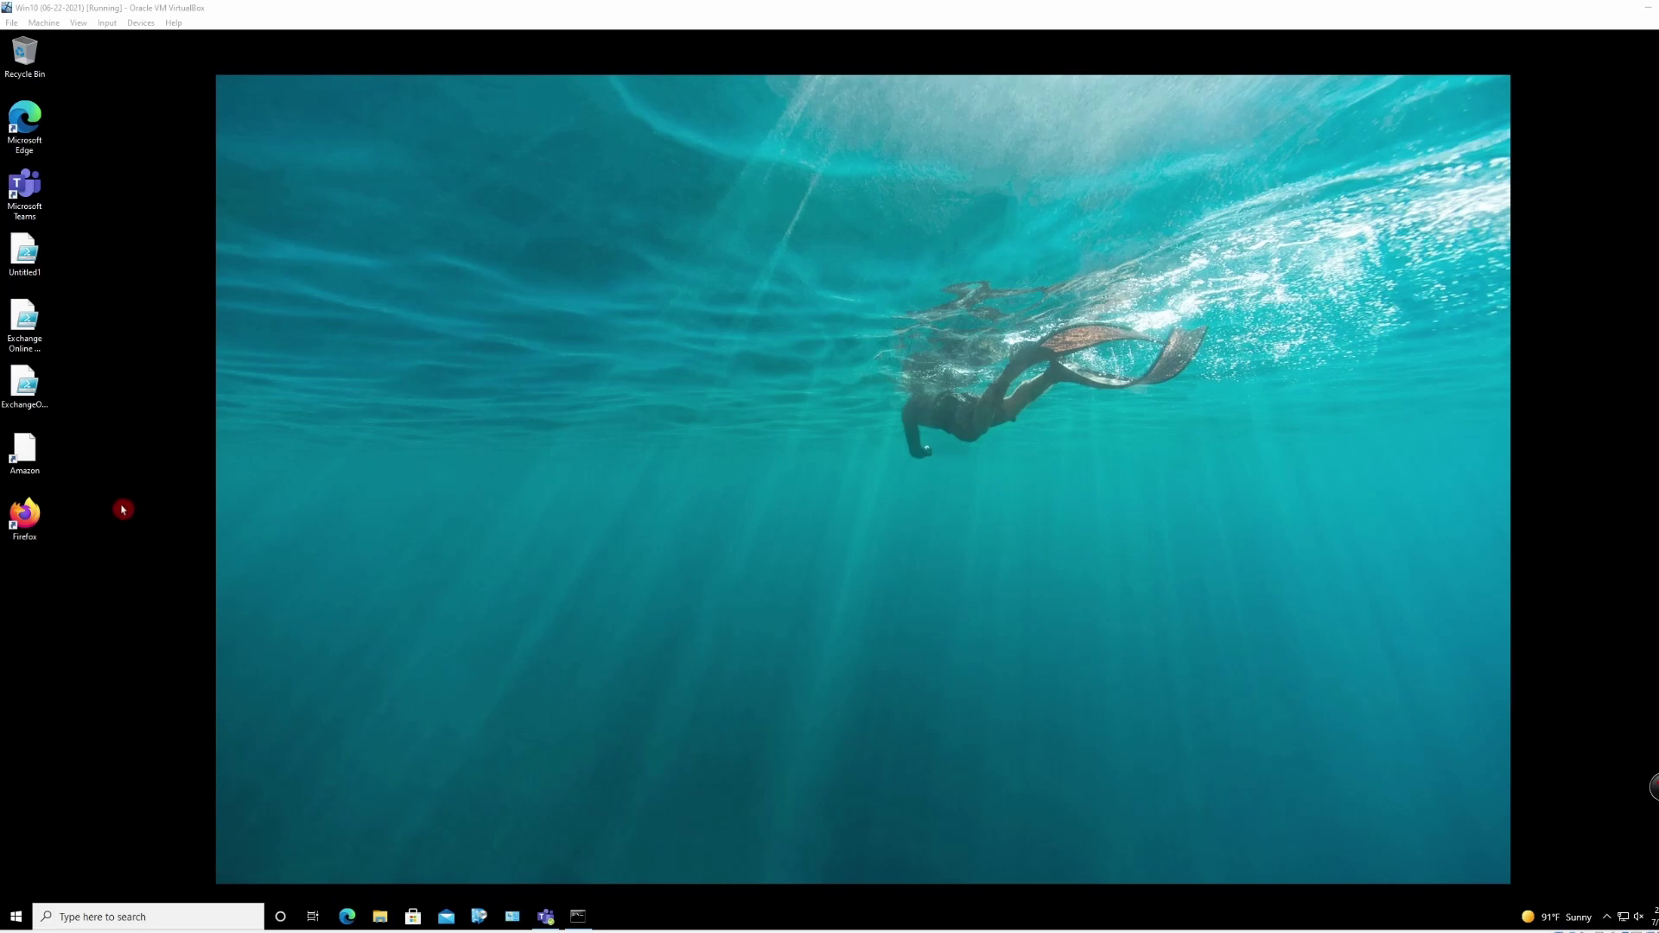
Launch Firefox from the desktop and decline the 'Make Firefox your primary browser?' prompt
click(25, 515)
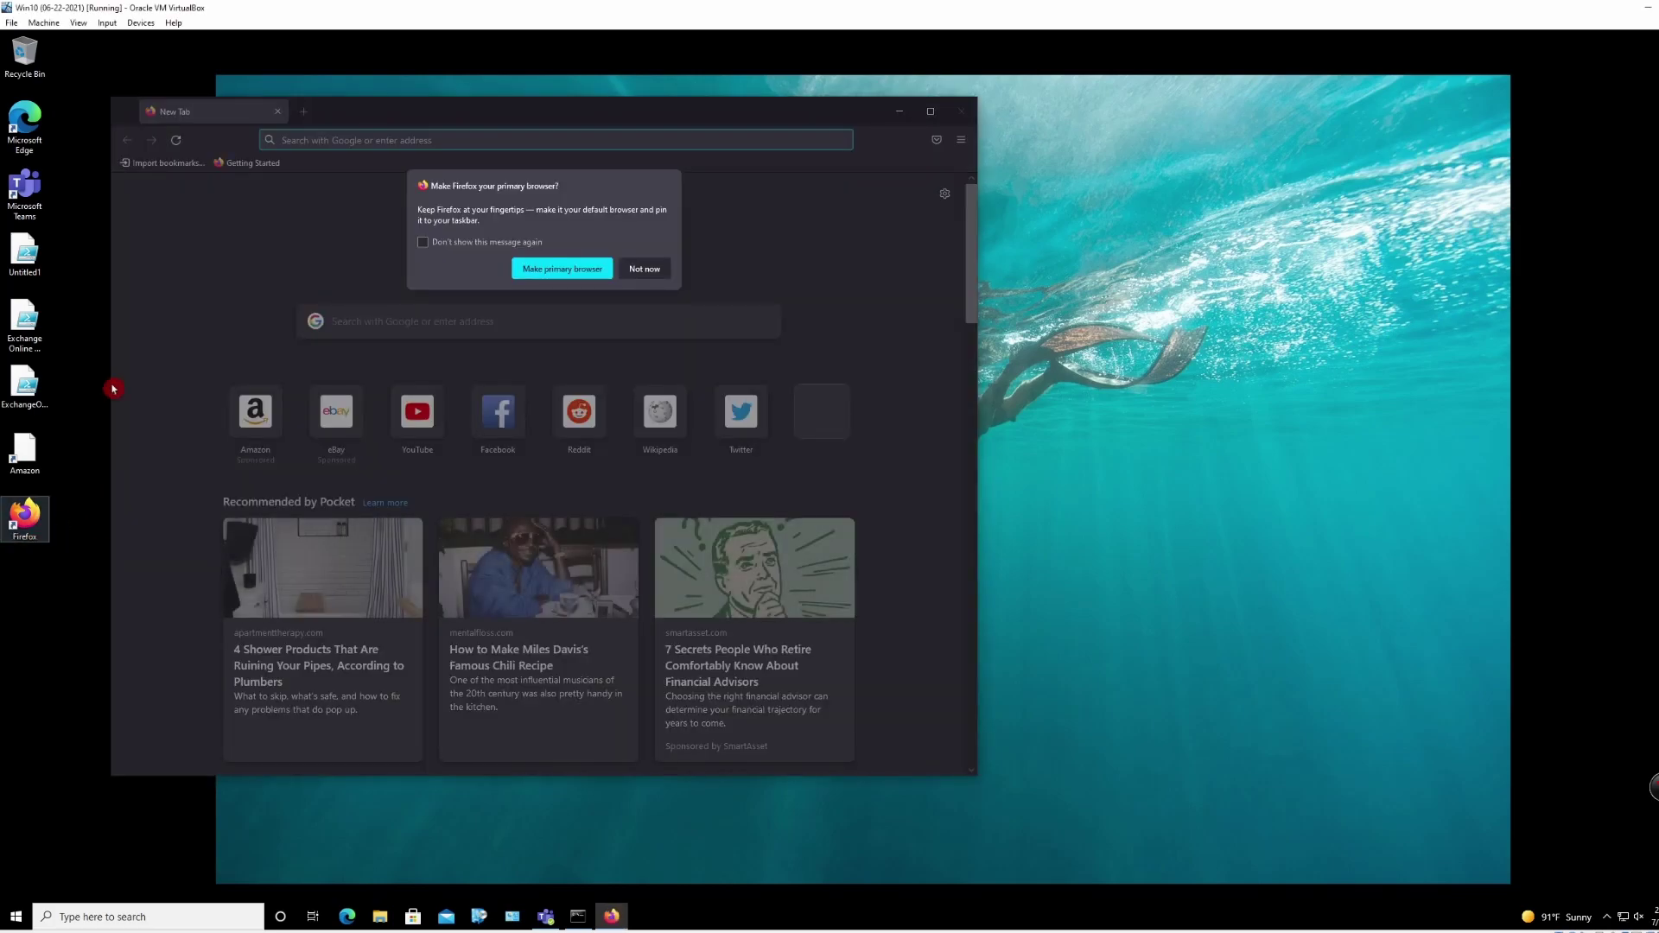
click(662, 274)
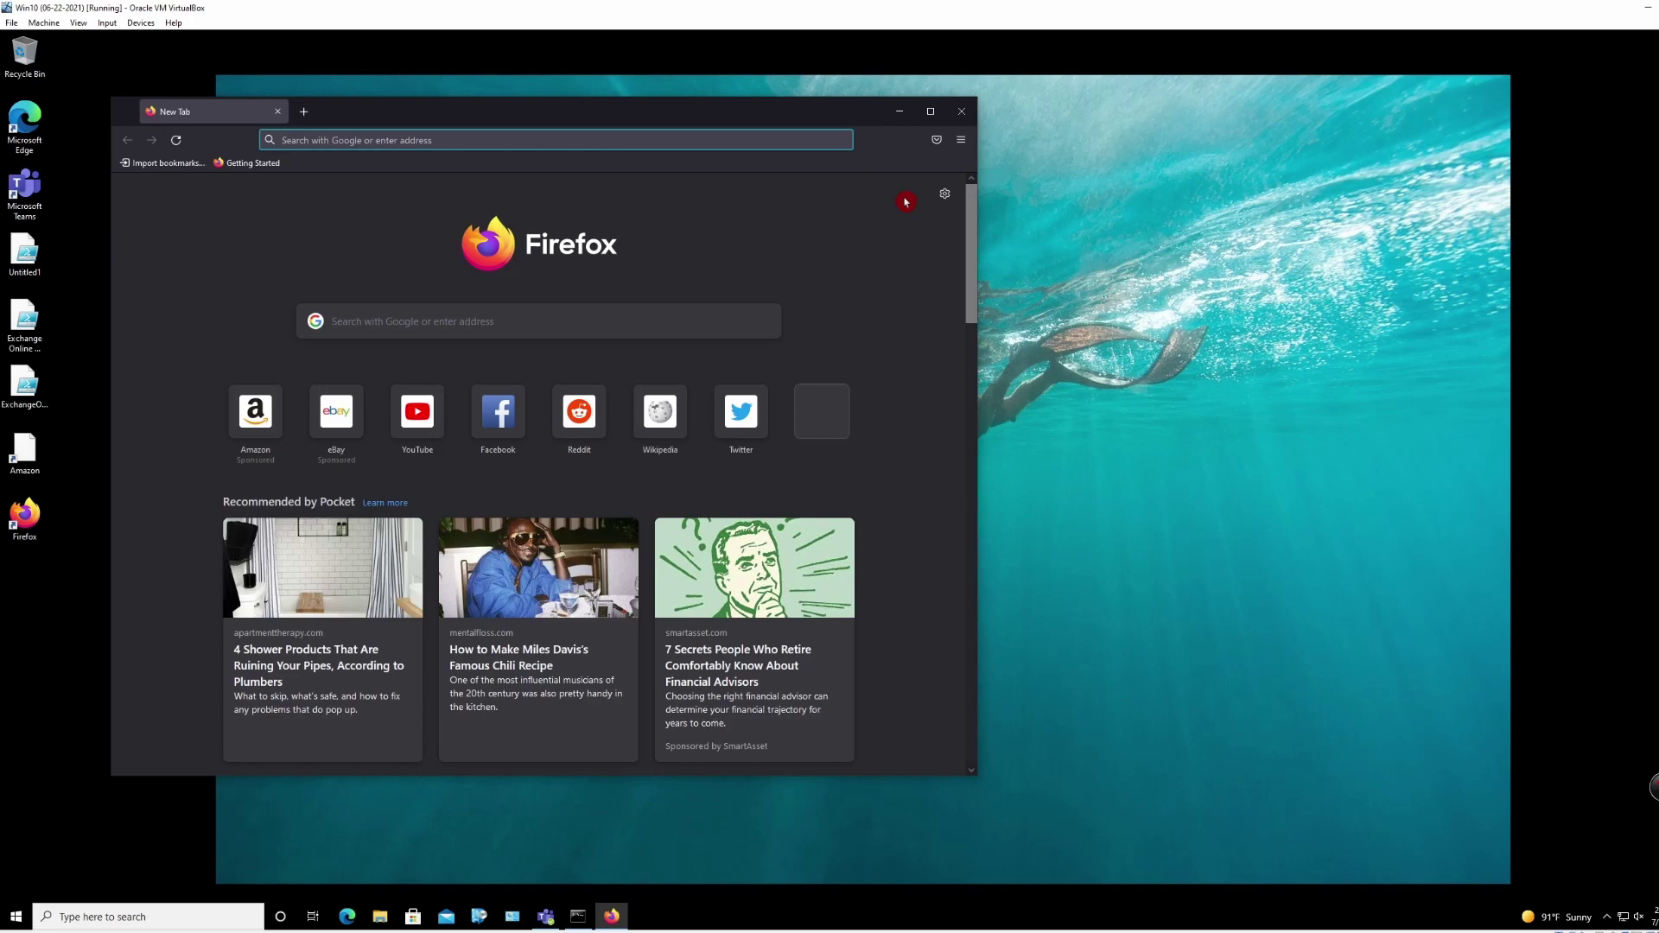
Open Firefox Settings and scroll Privacy & Security down to Logins and Passwords
click(961, 139)
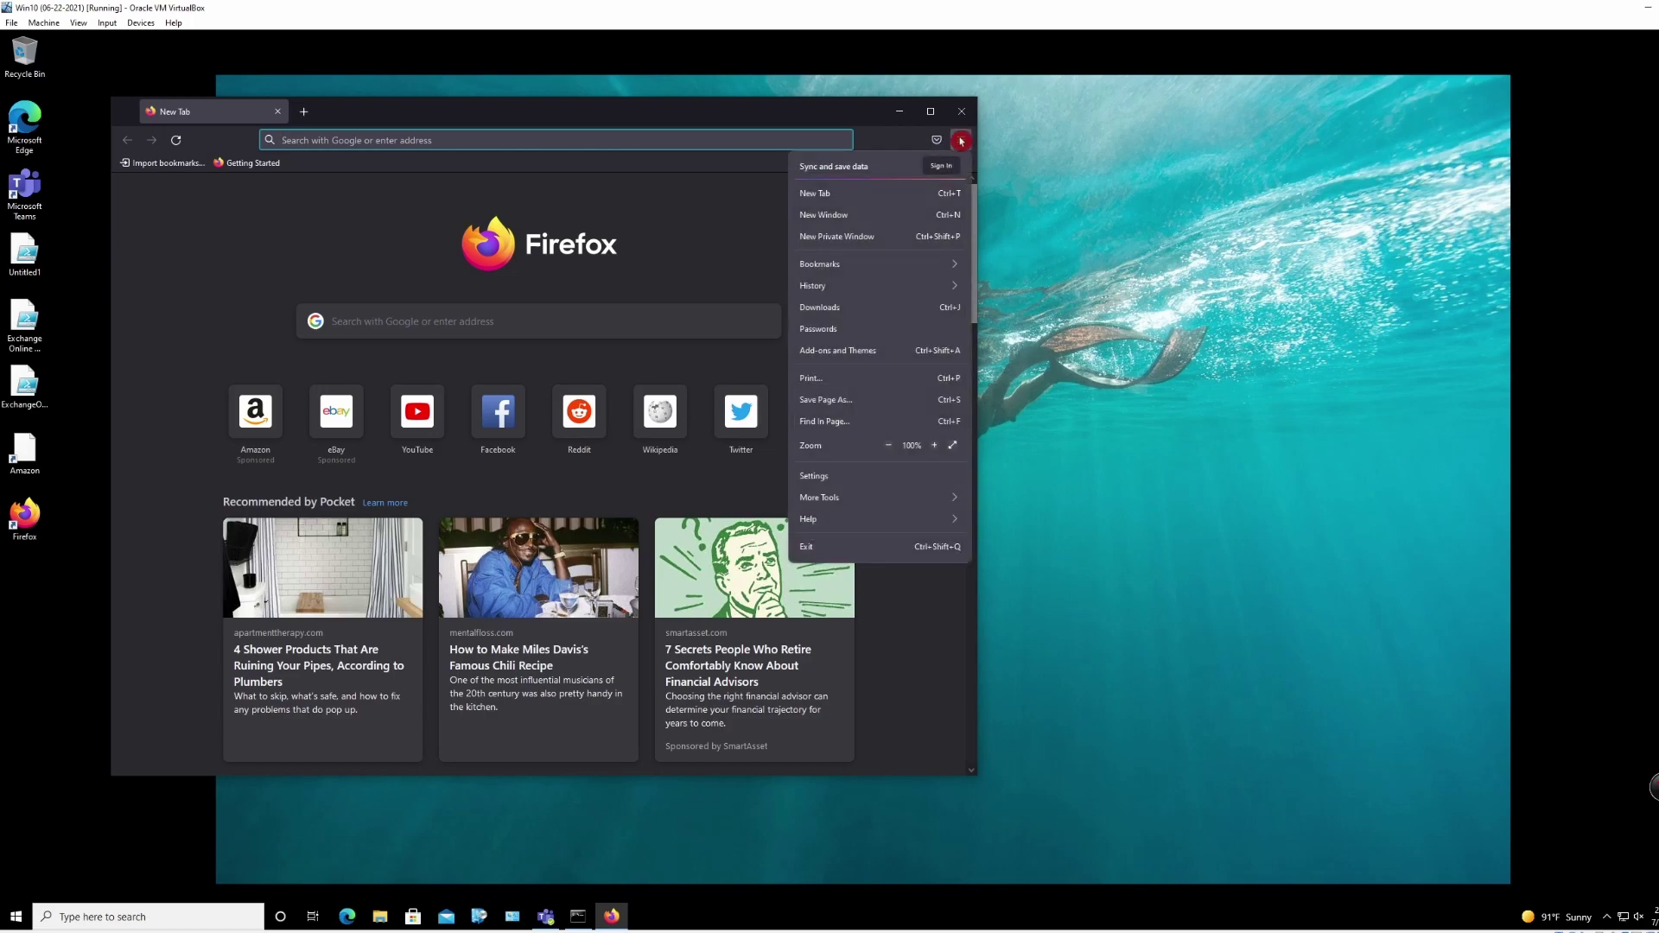
click(851, 482)
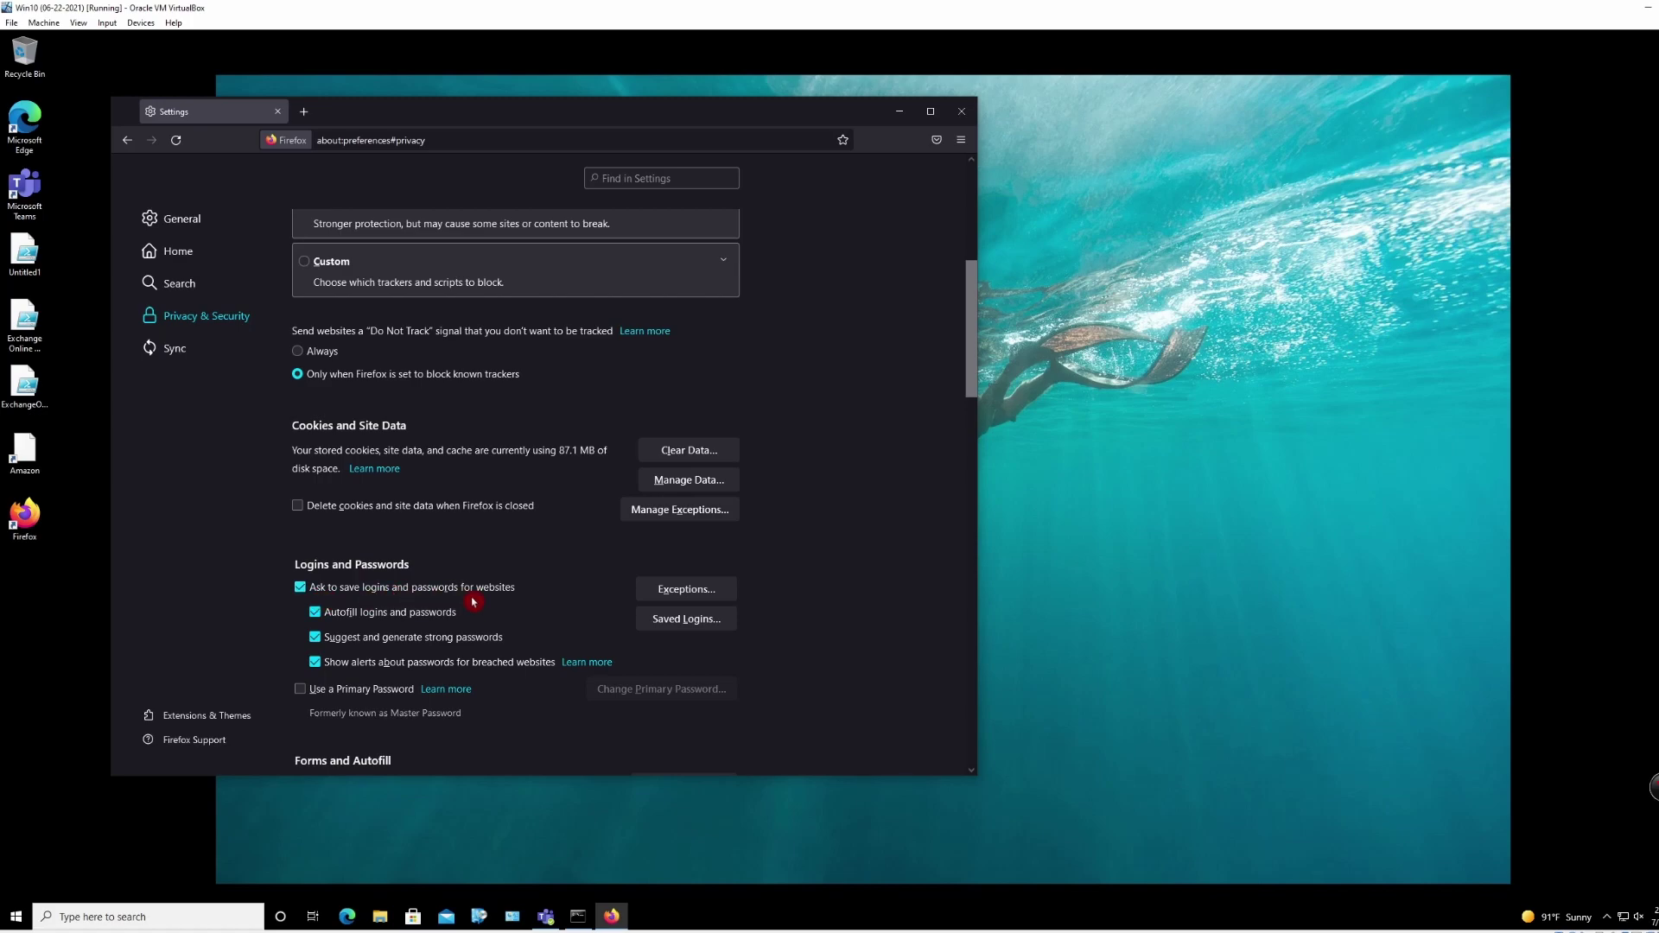
scroll(535, 636, down, 2)
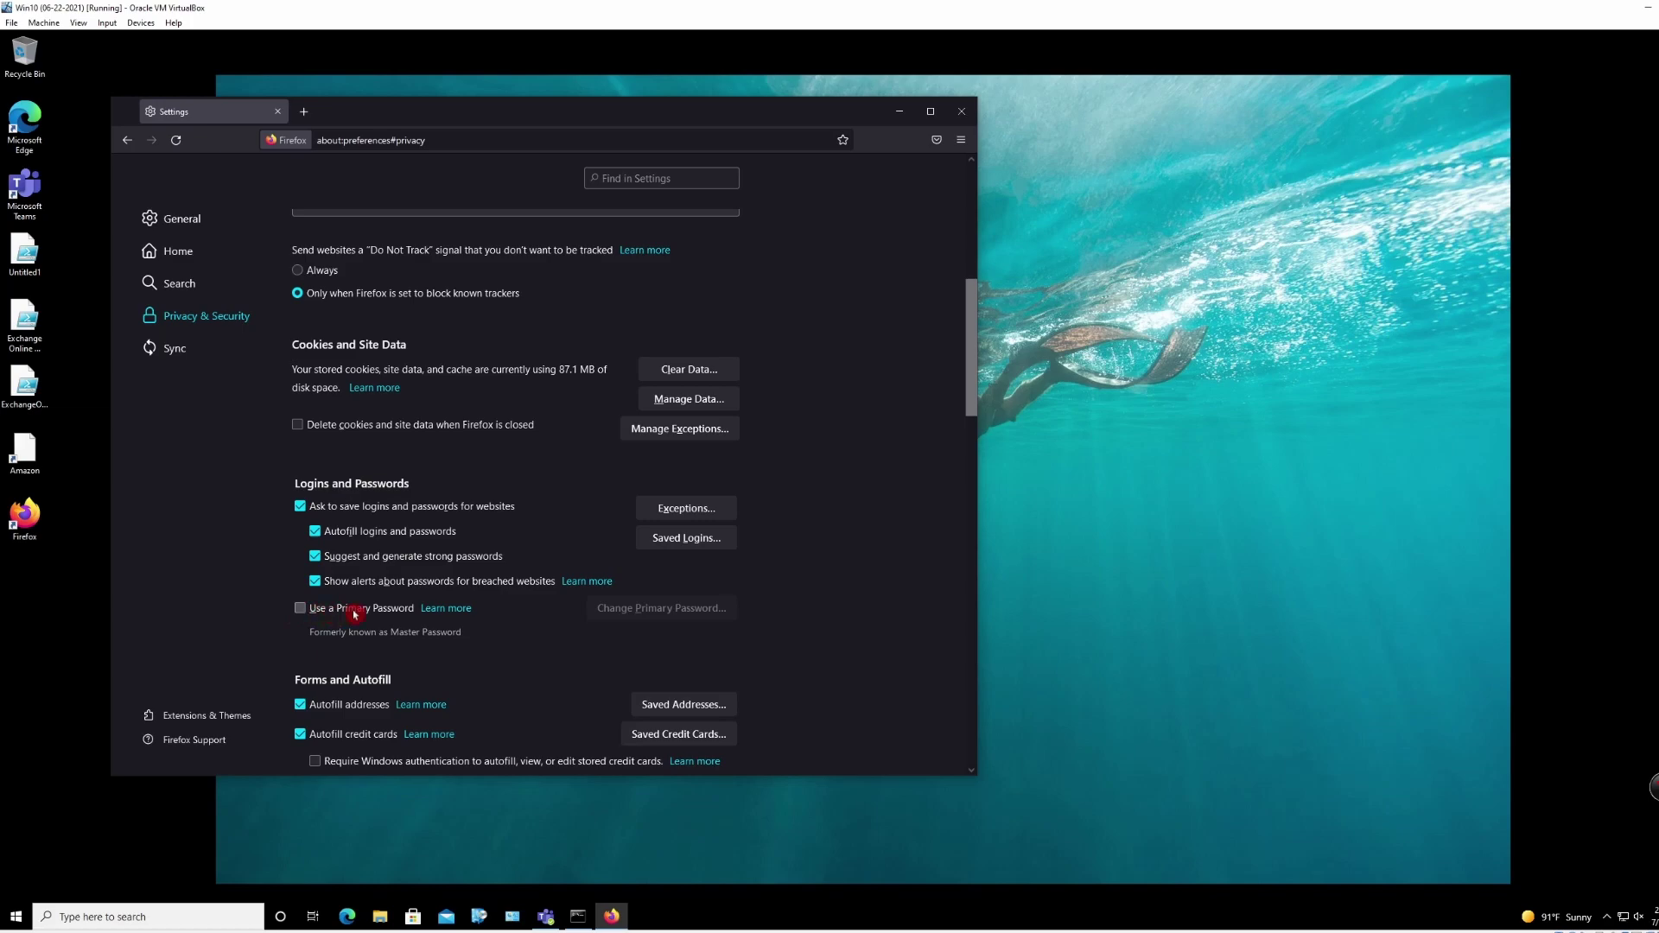
Close Firefox and switch to the domain controller VM
click(612, 916)
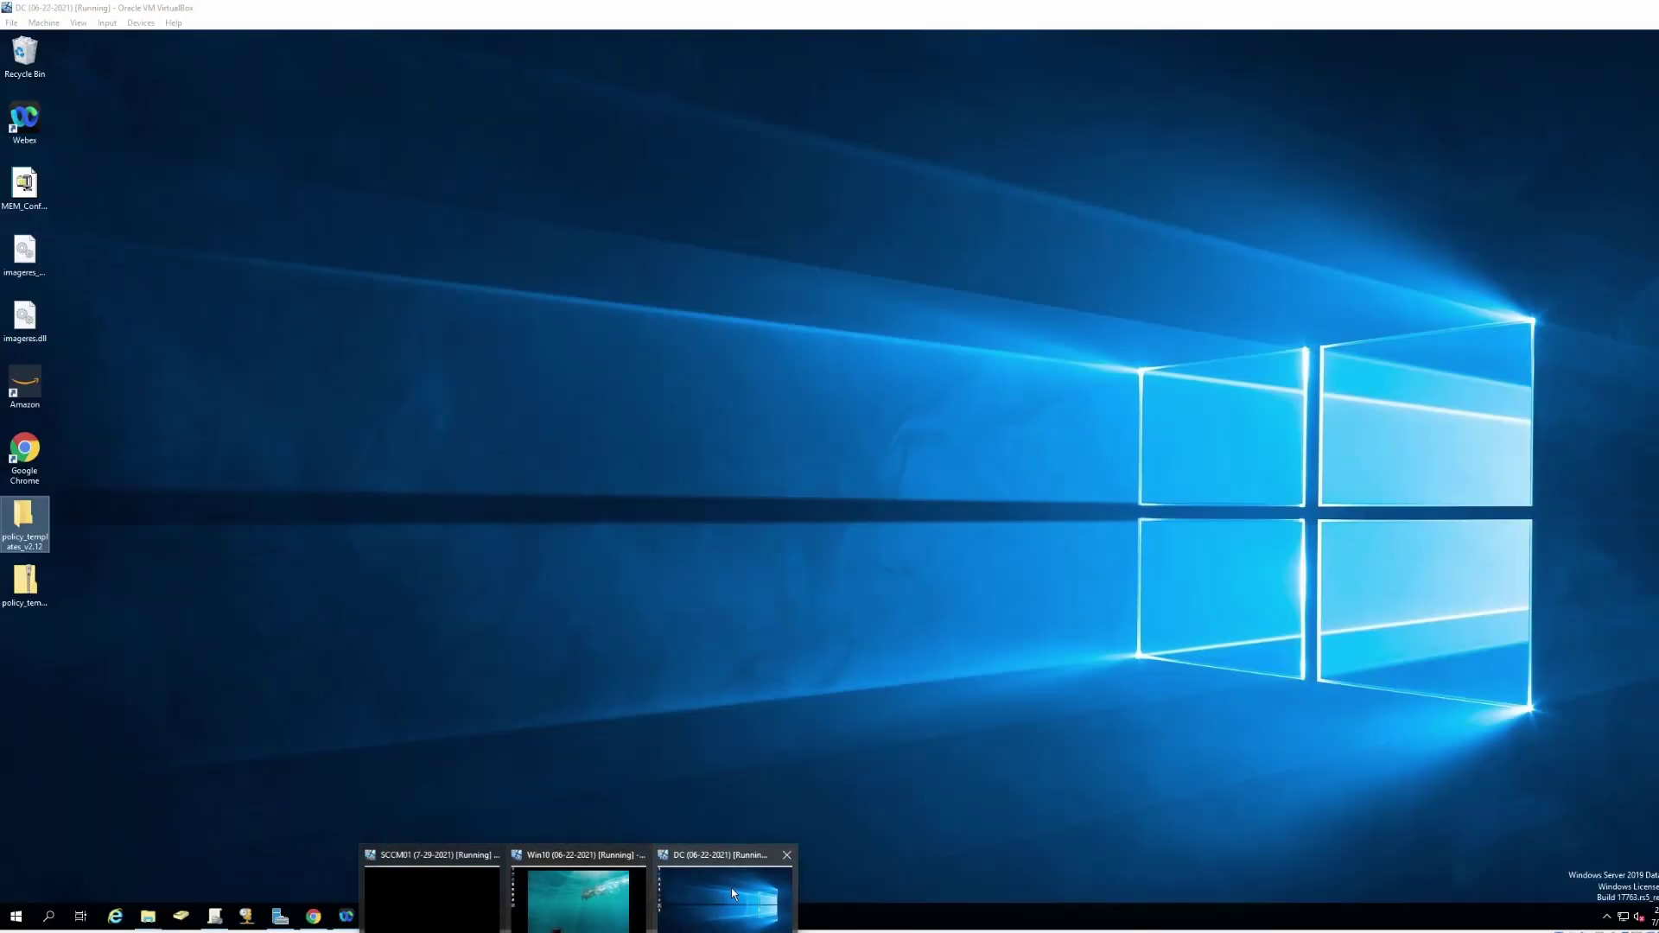
click(731, 889)
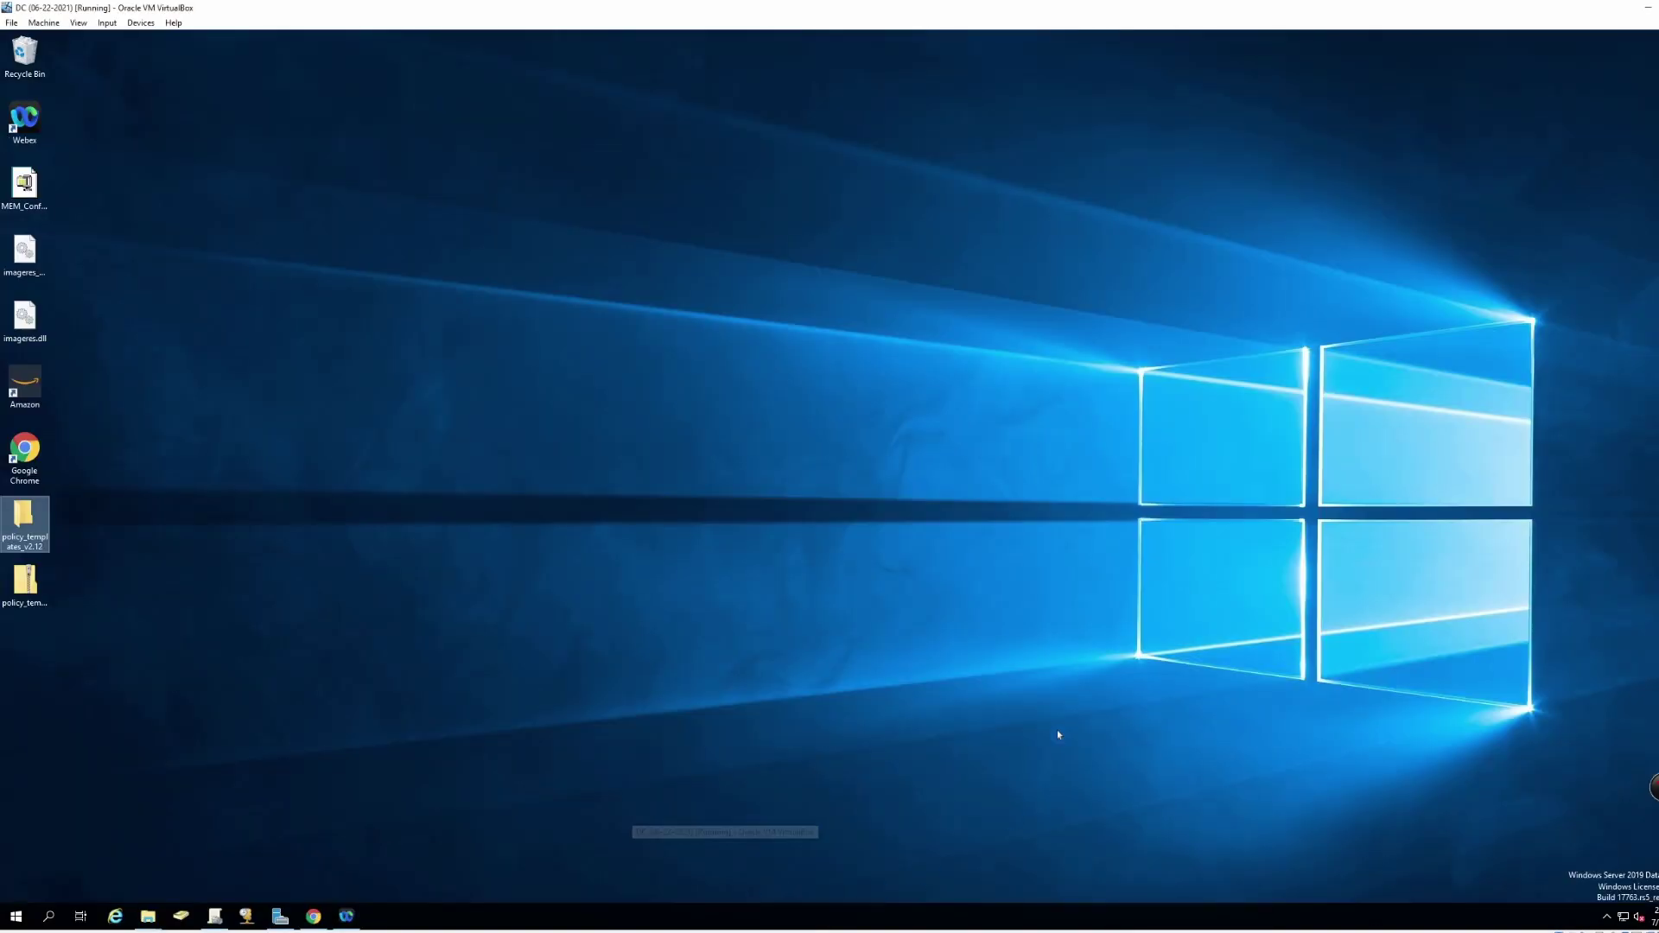
click(985, 384)
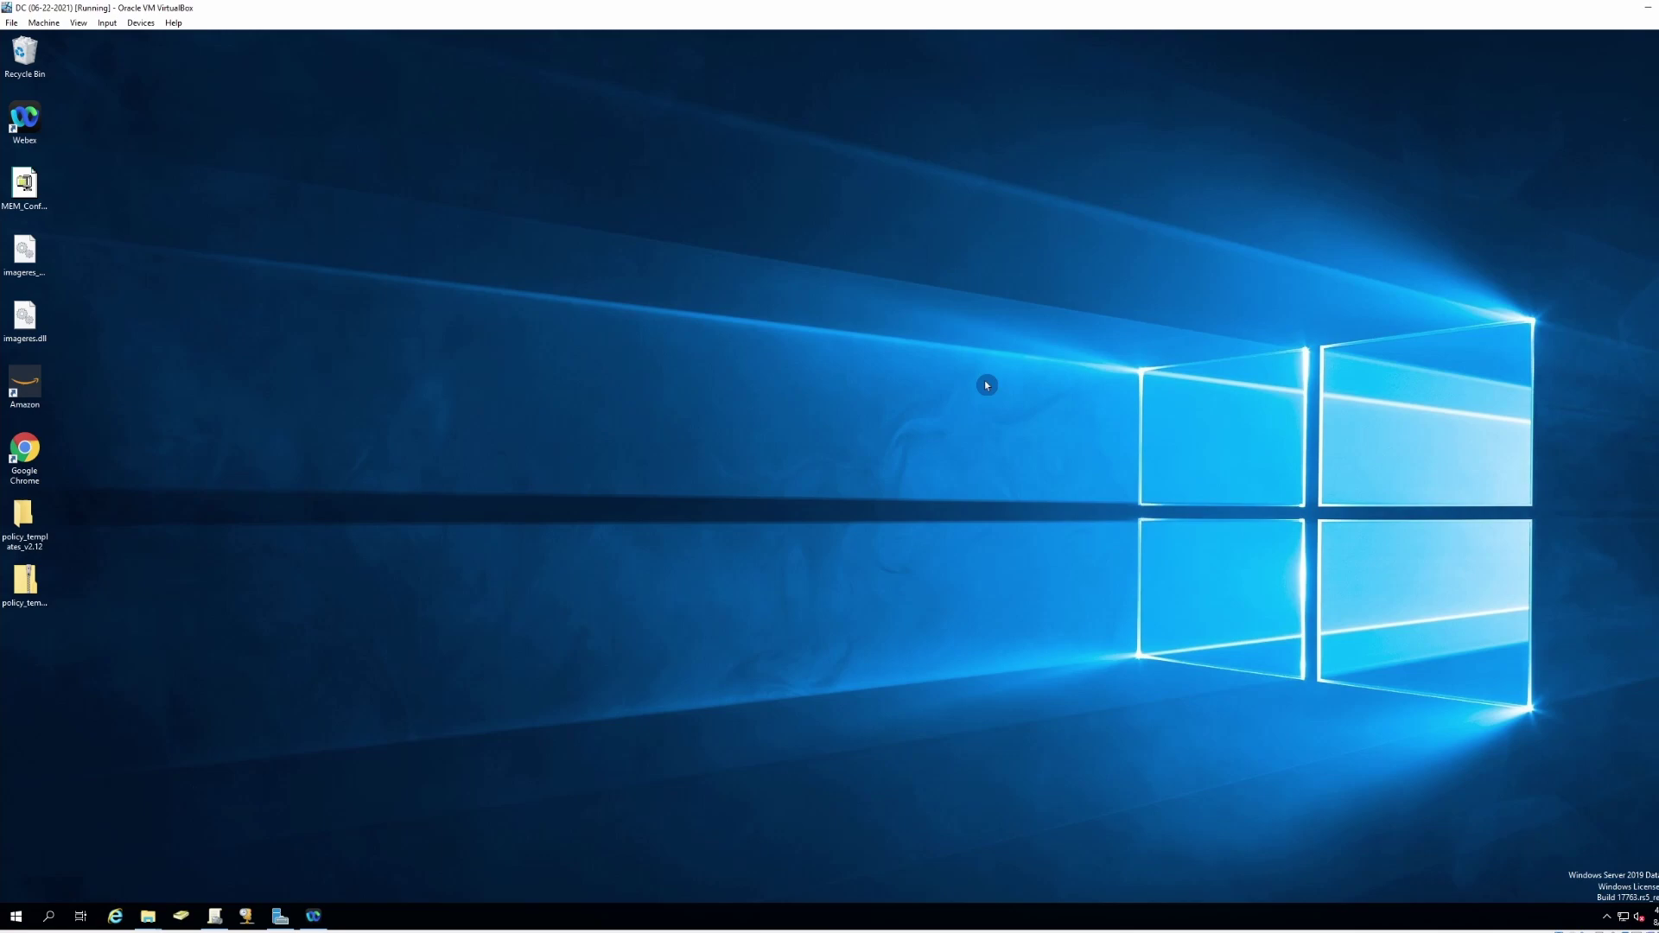
Open the policy_templates_v2.12\windows folder holding firefox.admx and mozilla.admx
click(26, 584)
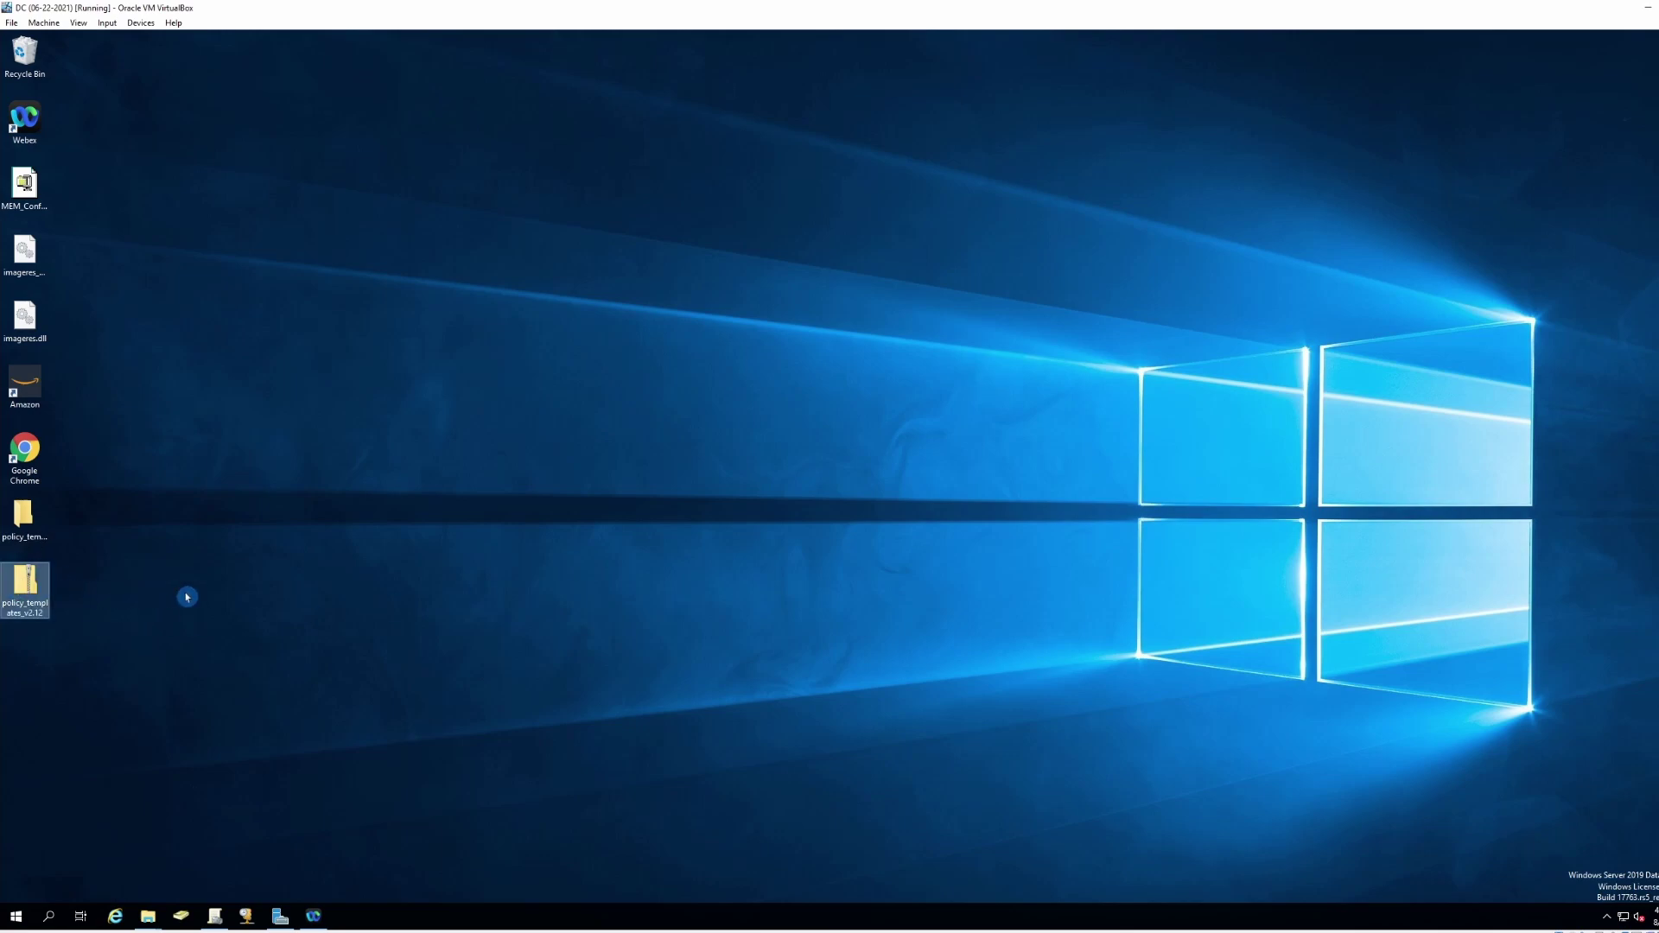
double_click(42, 511)
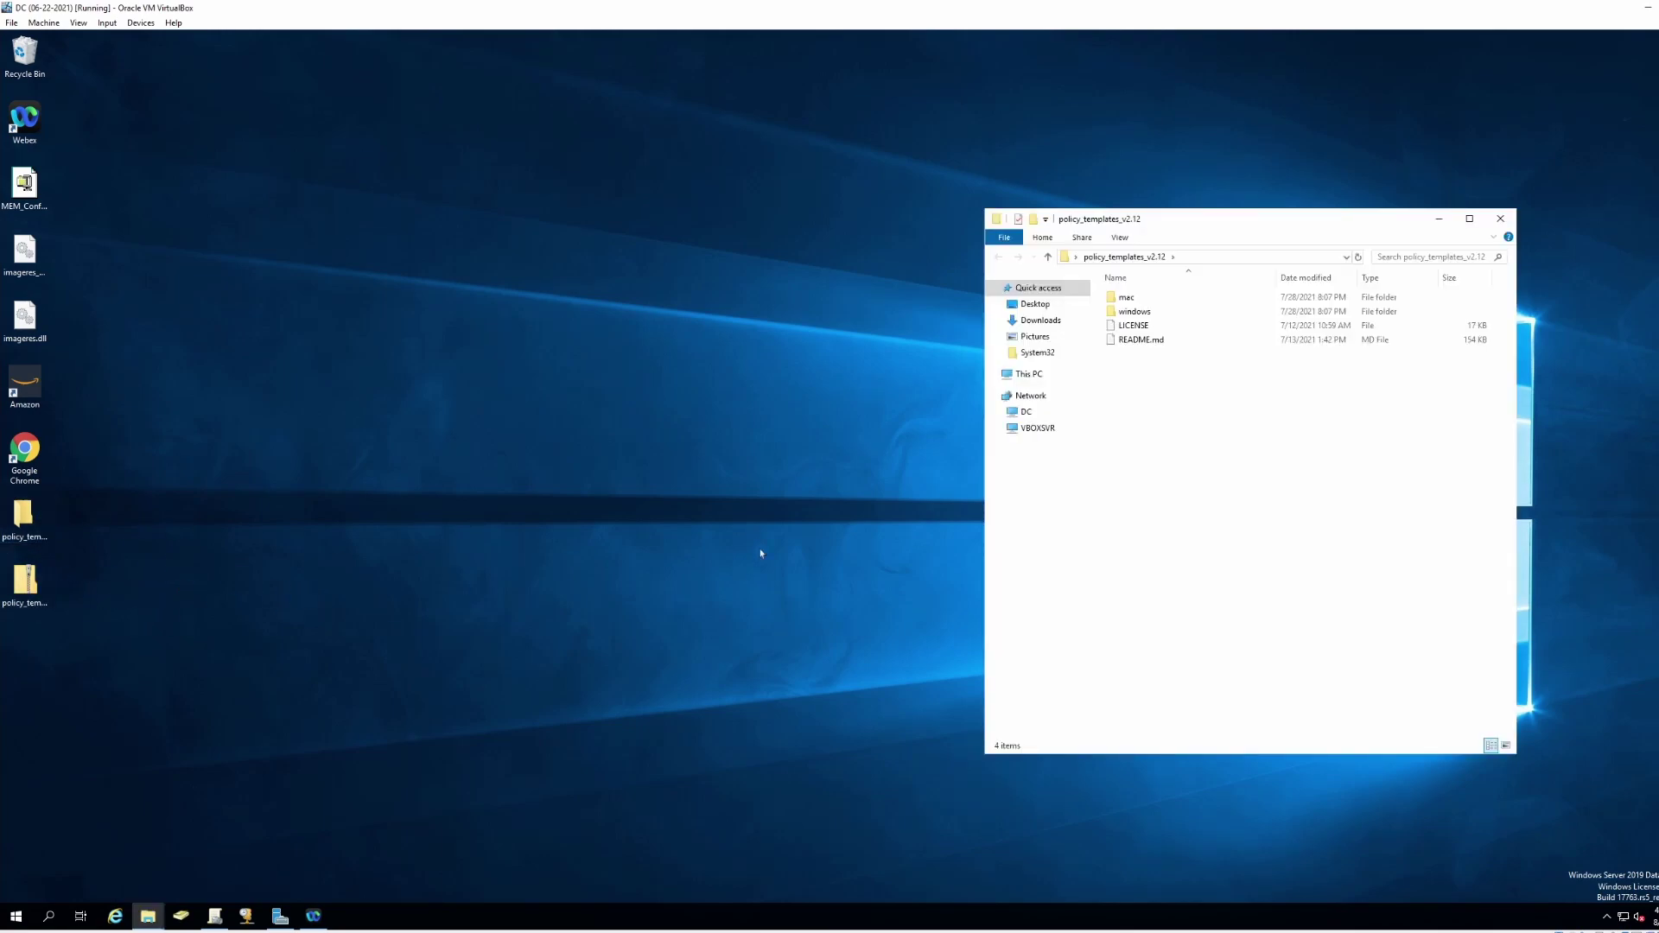
click(1165, 314)
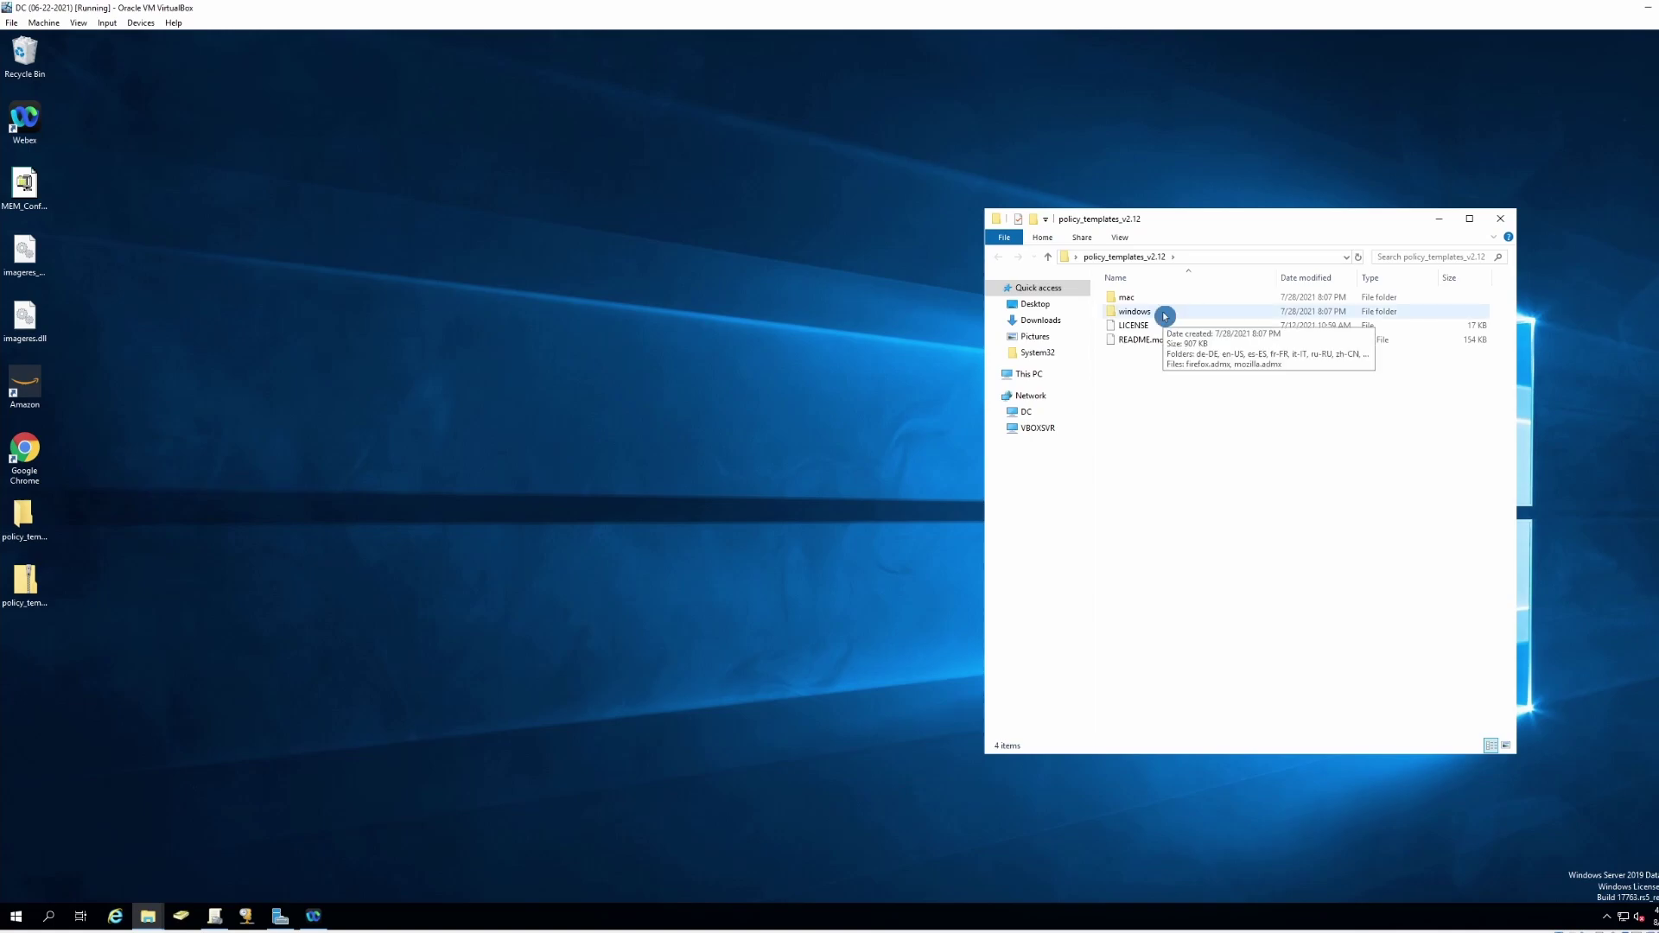
double_click(1165, 314)
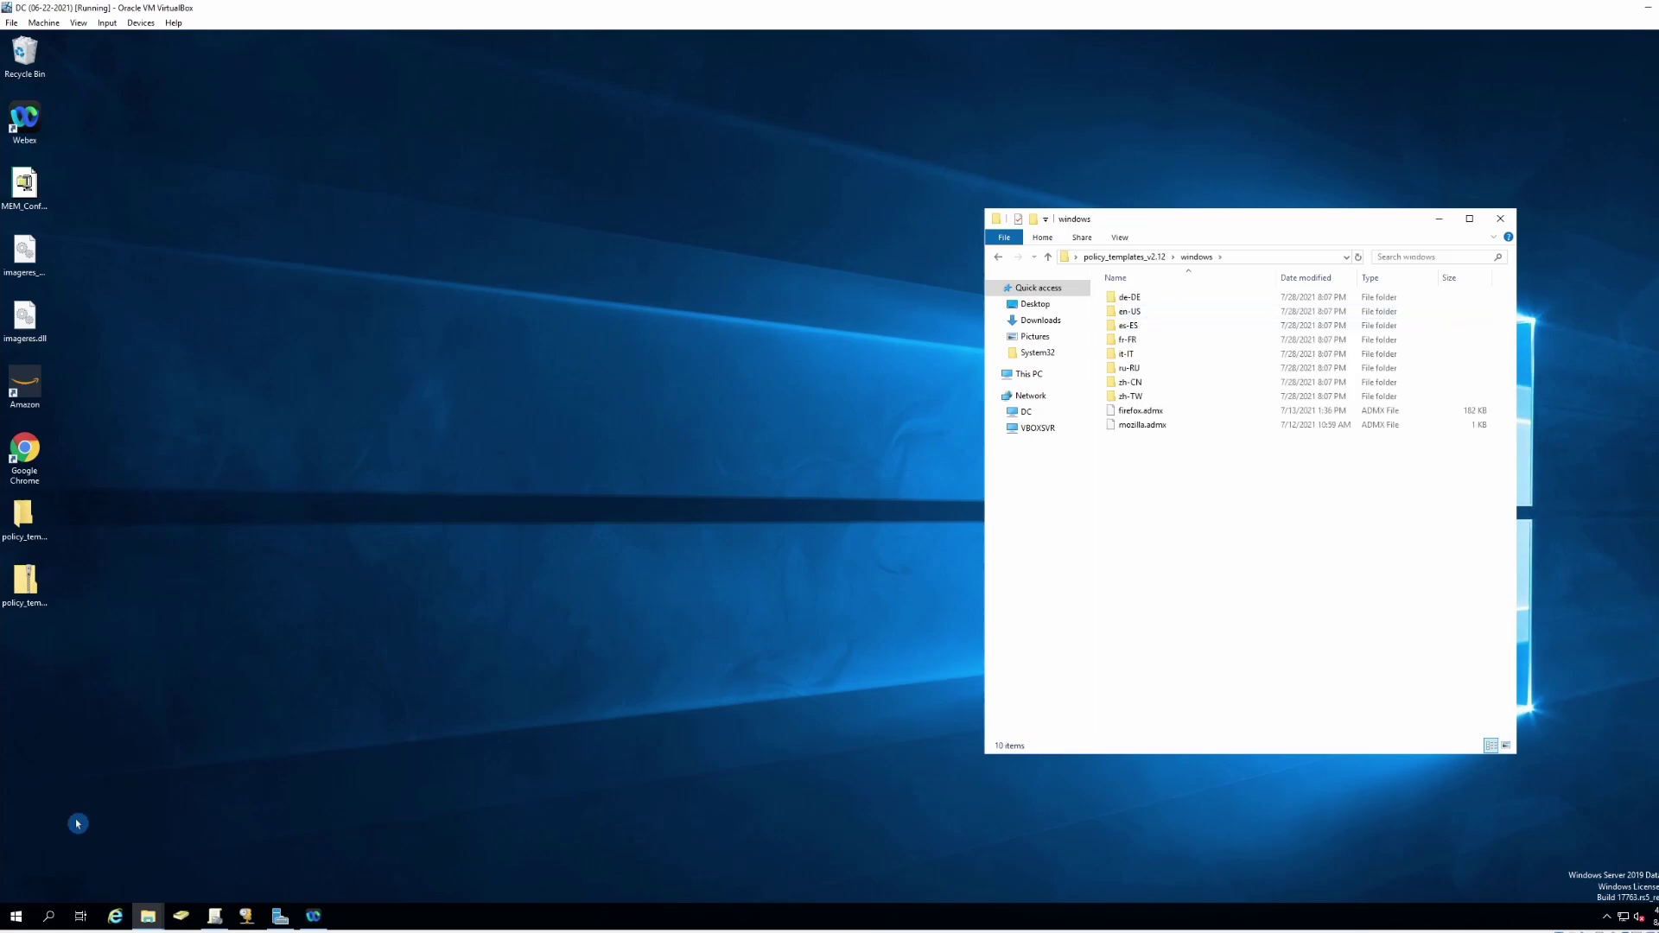
click(15, 916)
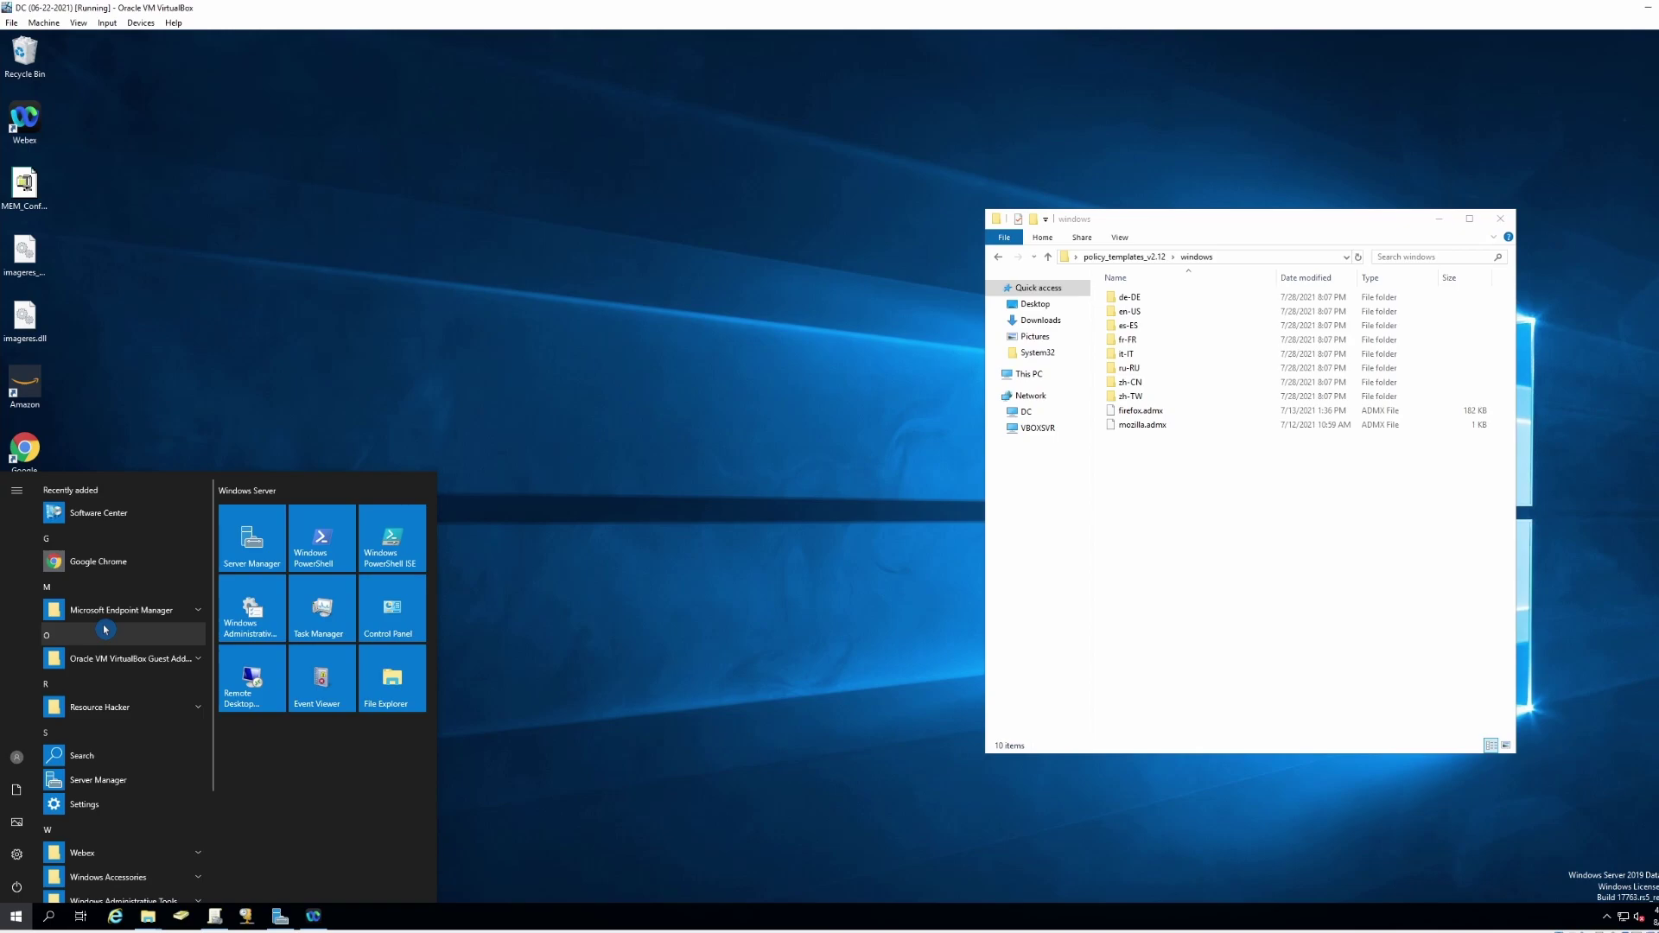
Open the SYSVOL domain Policies\PolicyDefinitions folder through Run
text(run)
key(Return)
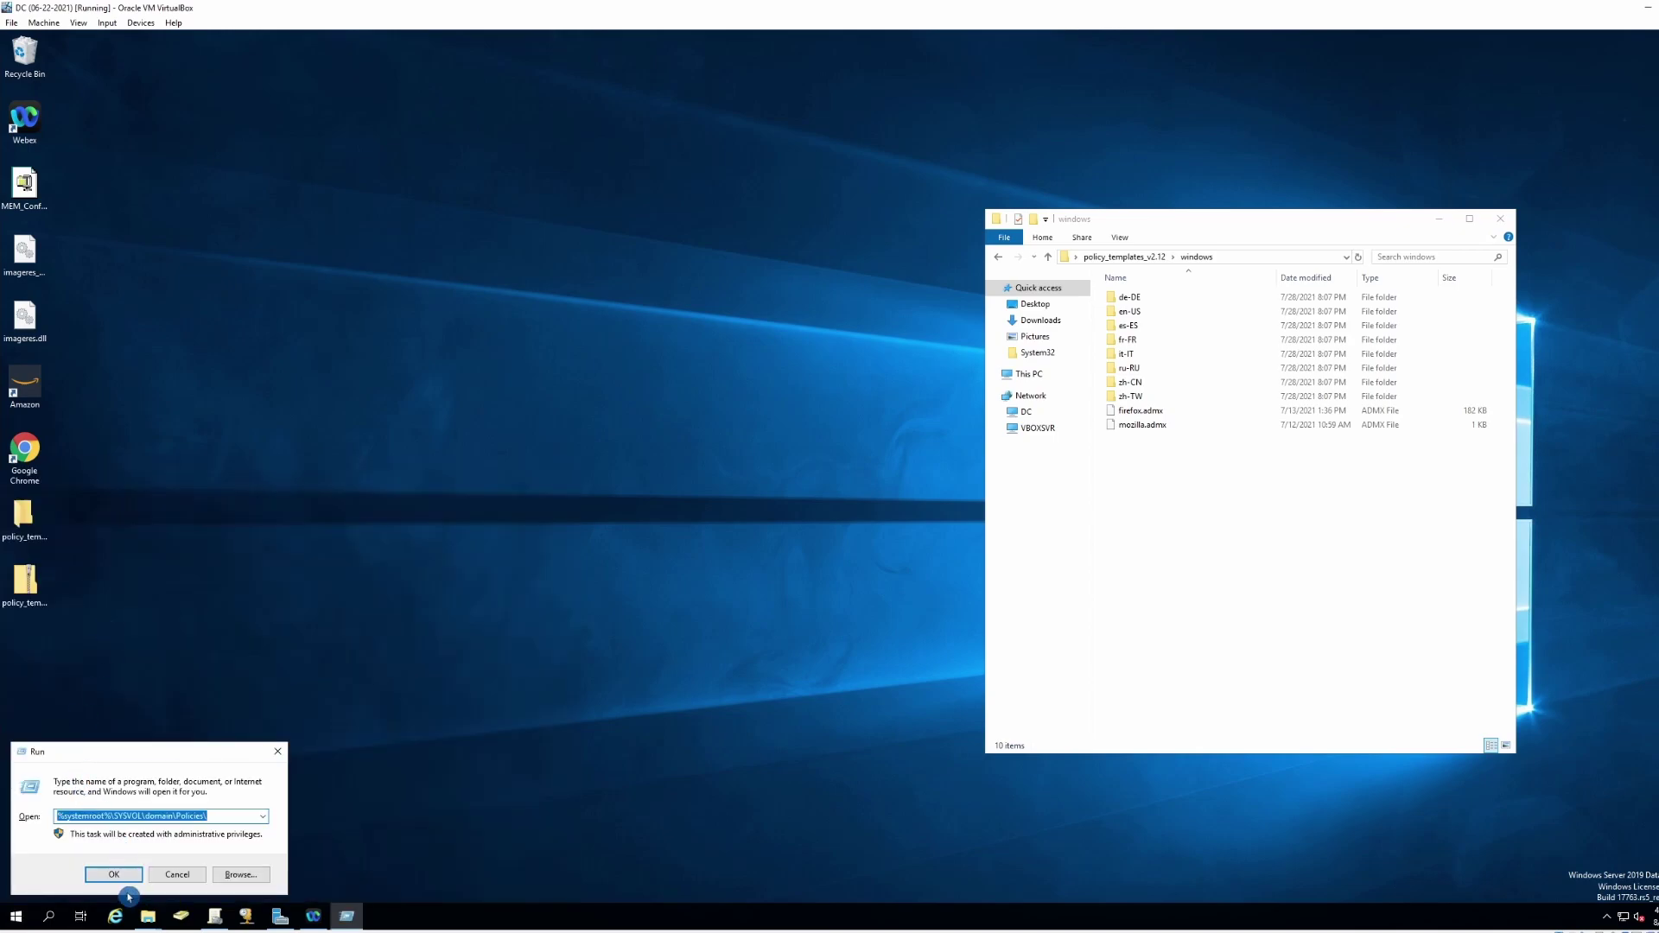
click(122, 876)
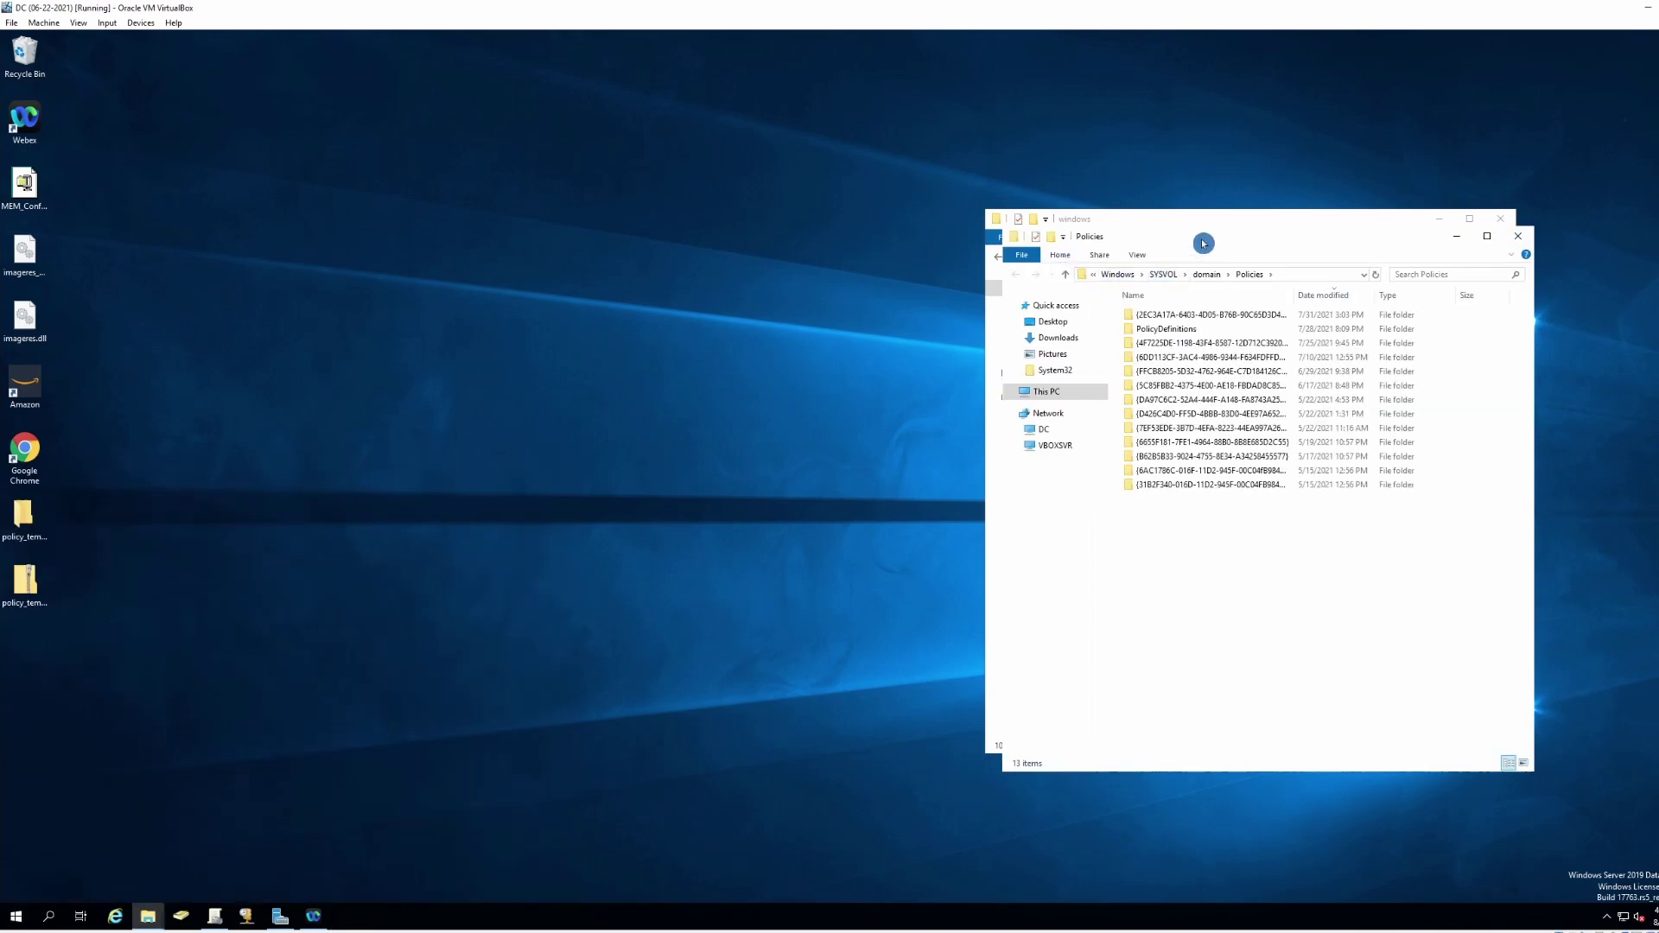
drag(1204, 243, 622, 223)
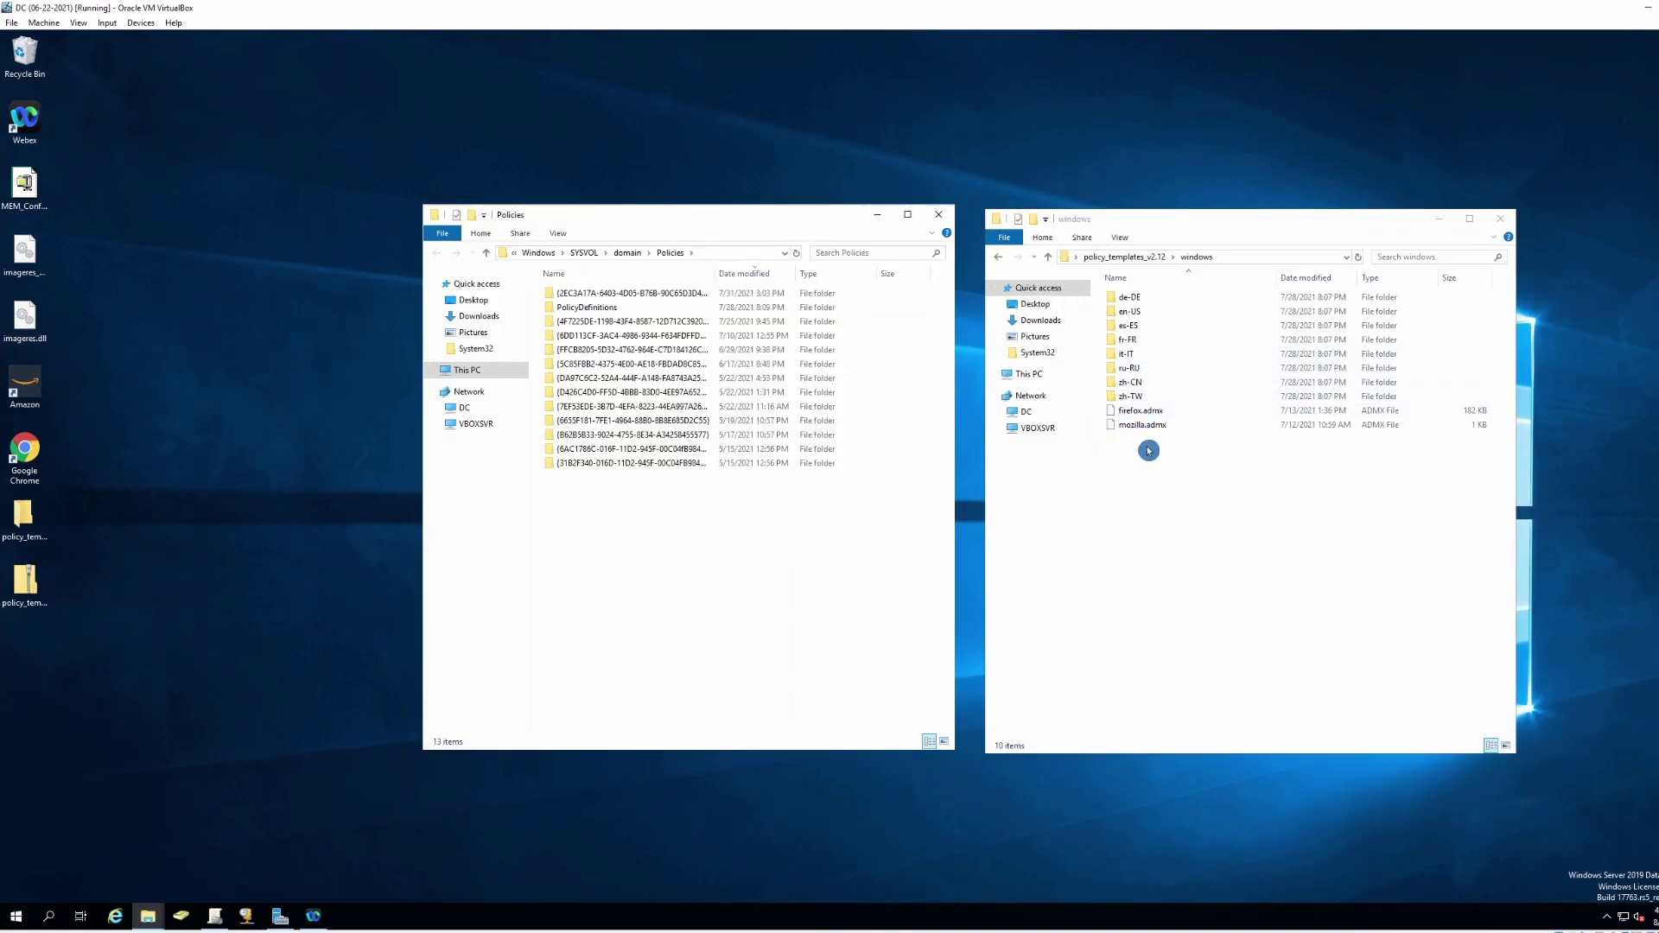
double_click(604, 308)
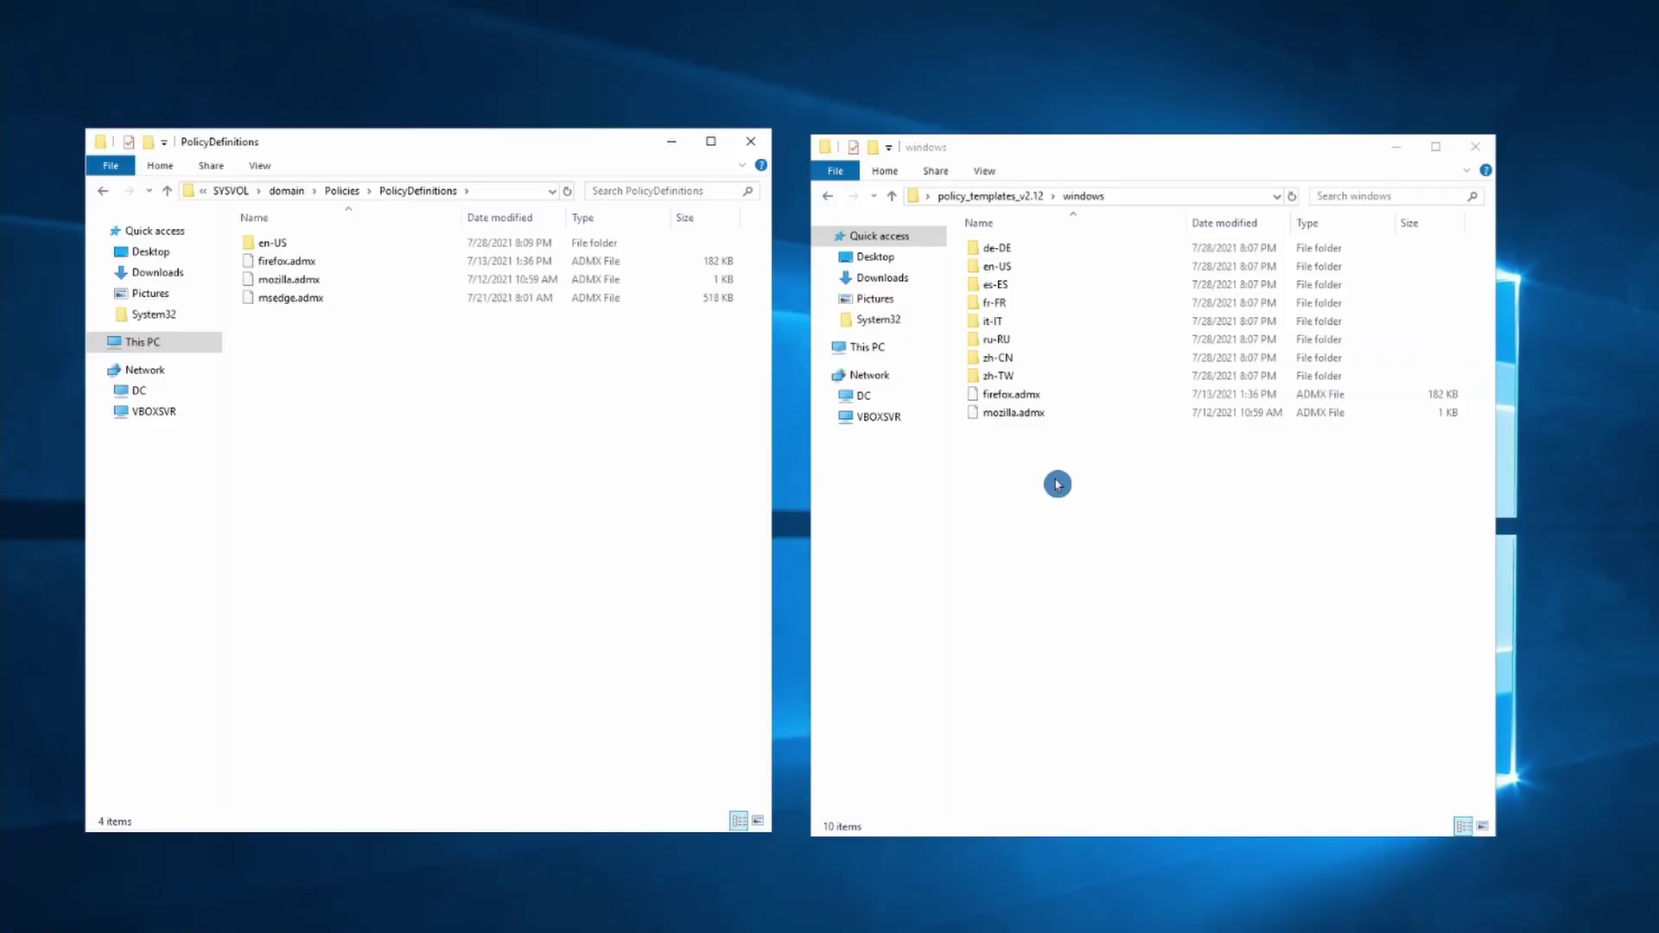
Copy firefox.admx, mozilla.admx and their en-US .adml files into PolicyDefinitions
drag(1058, 484, 970, 397)
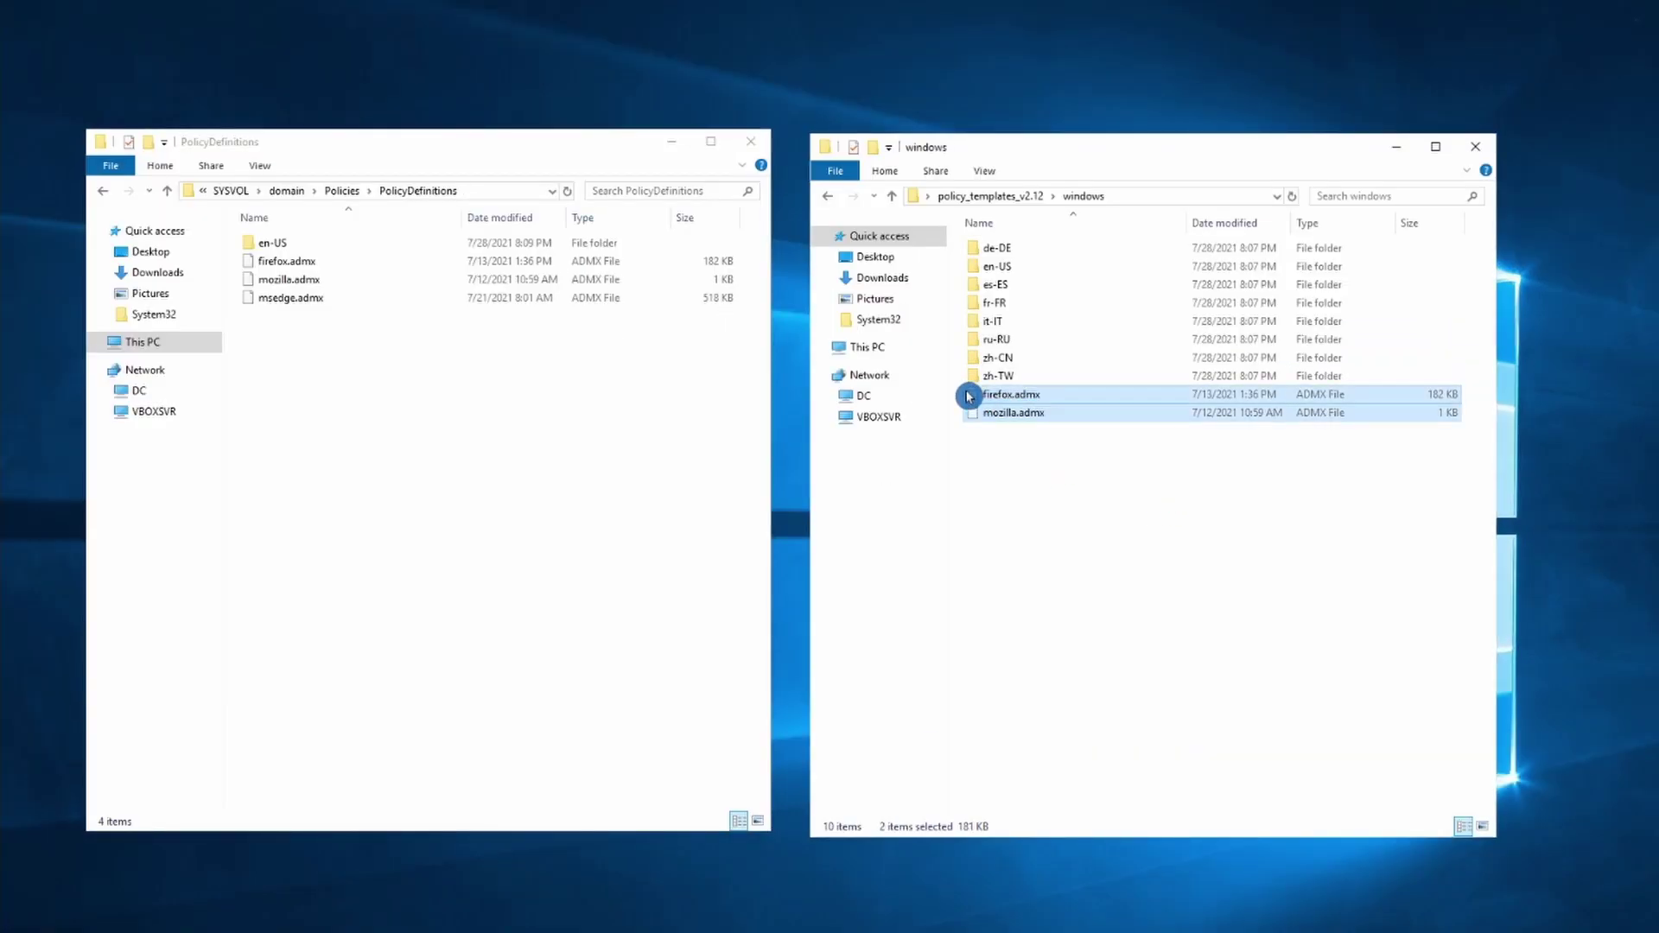
click(365, 381)
click(1156, 531)
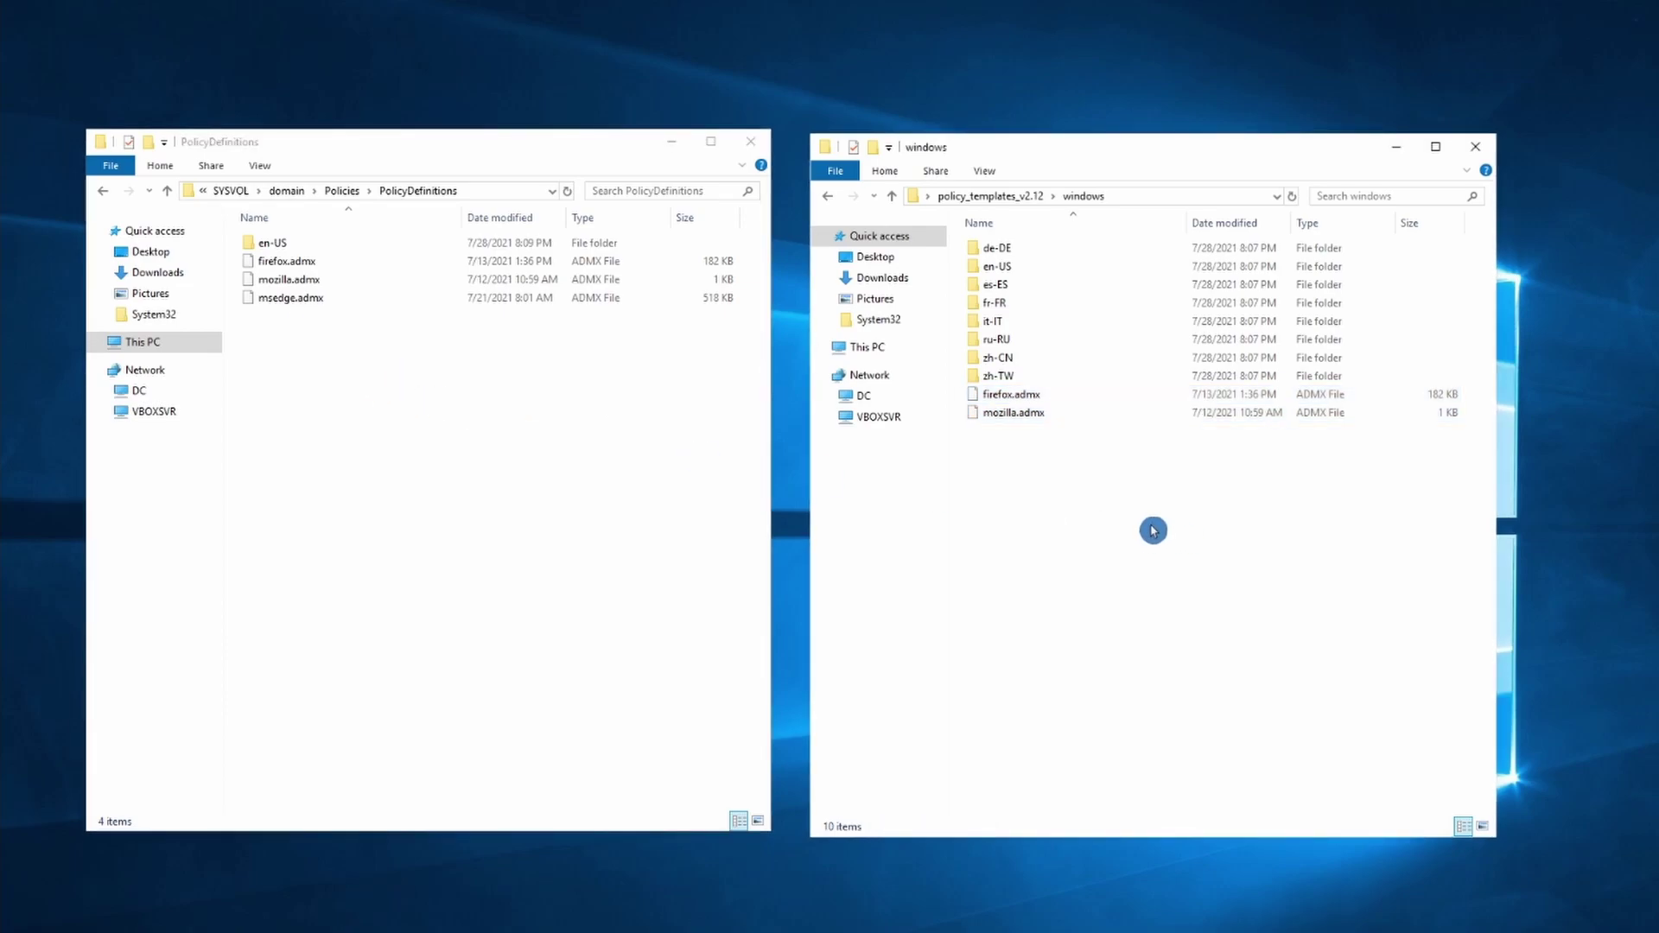
double_click(1023, 273)
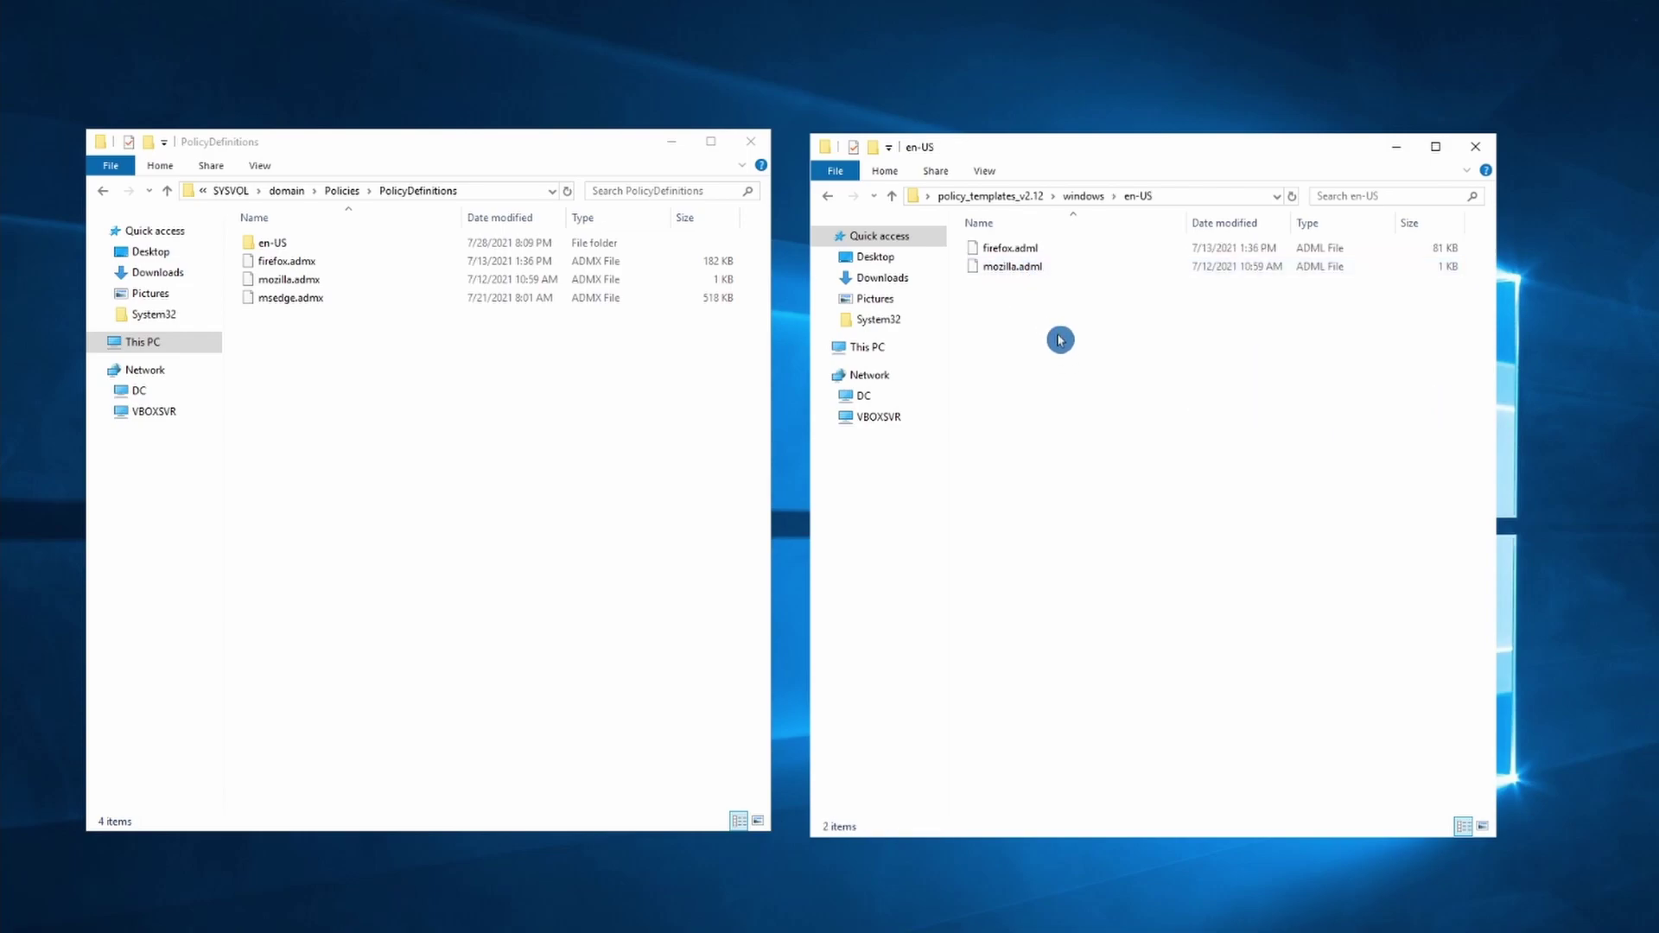
drag(1051, 311, 278, 253)
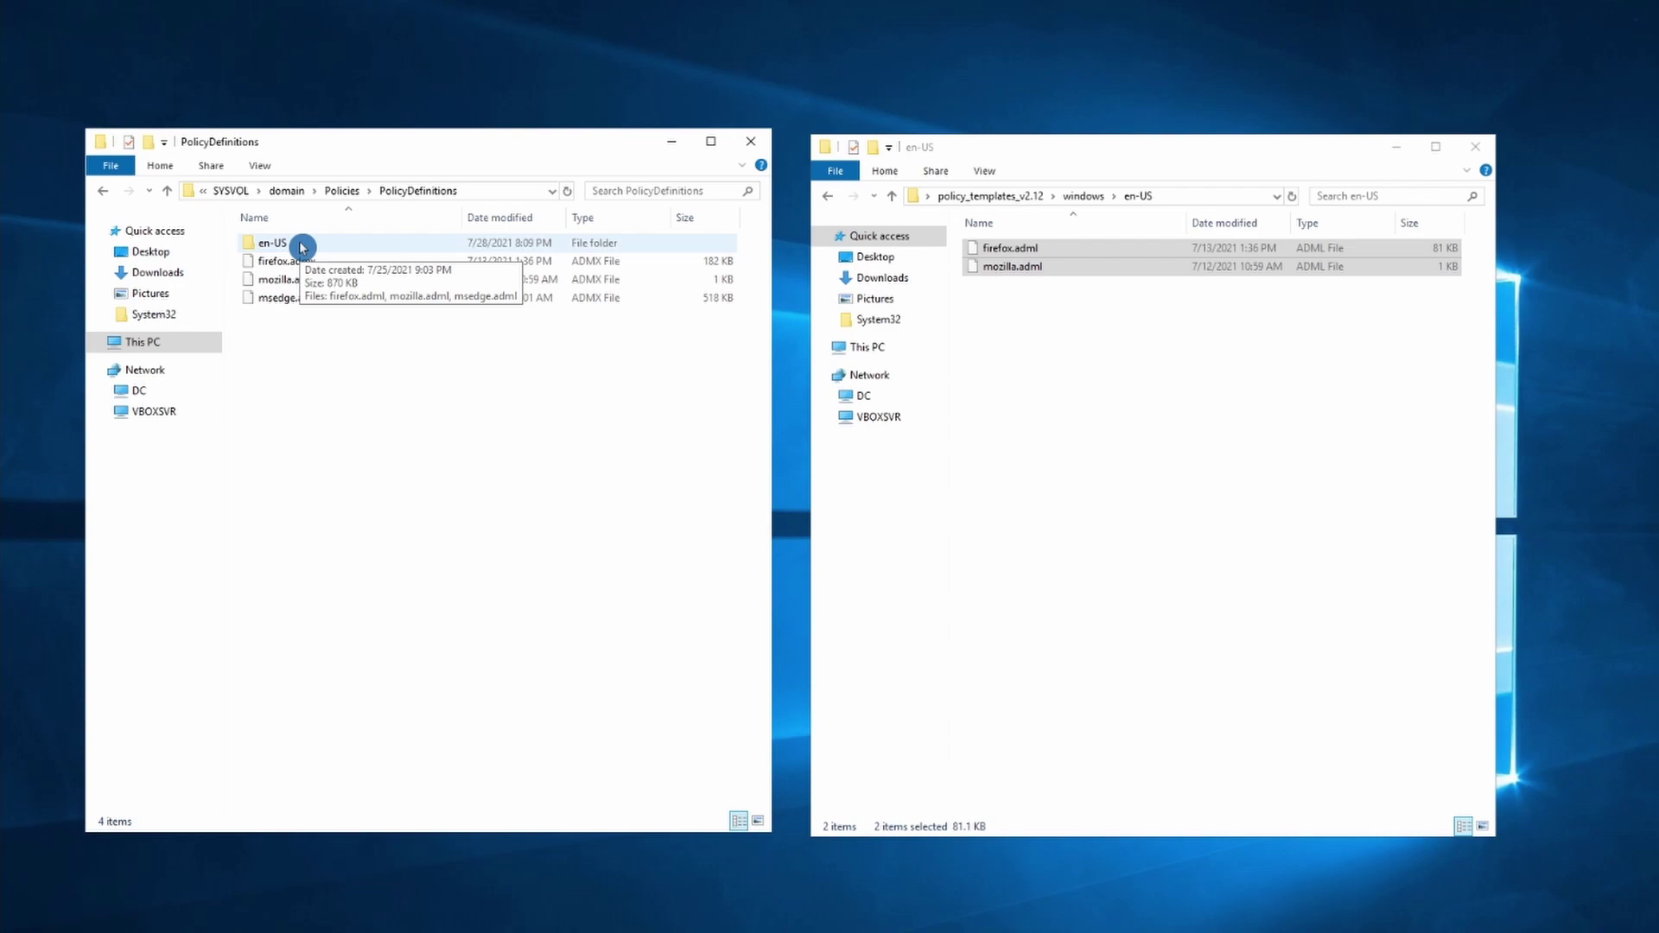
double_click(302, 247)
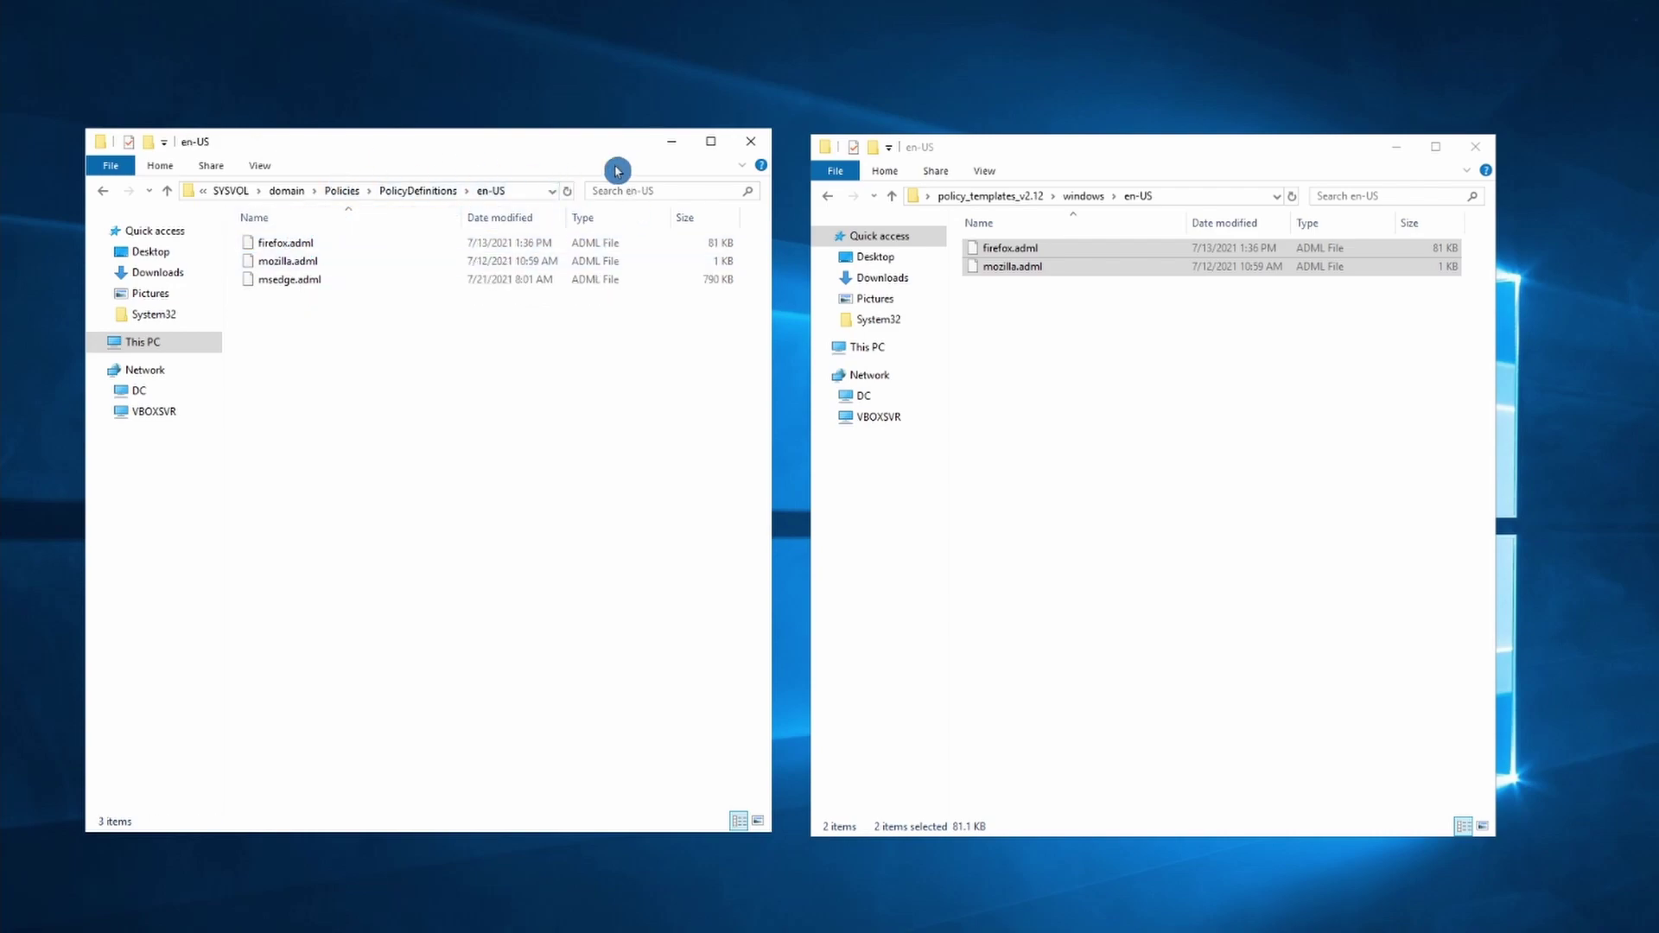
click(671, 141)
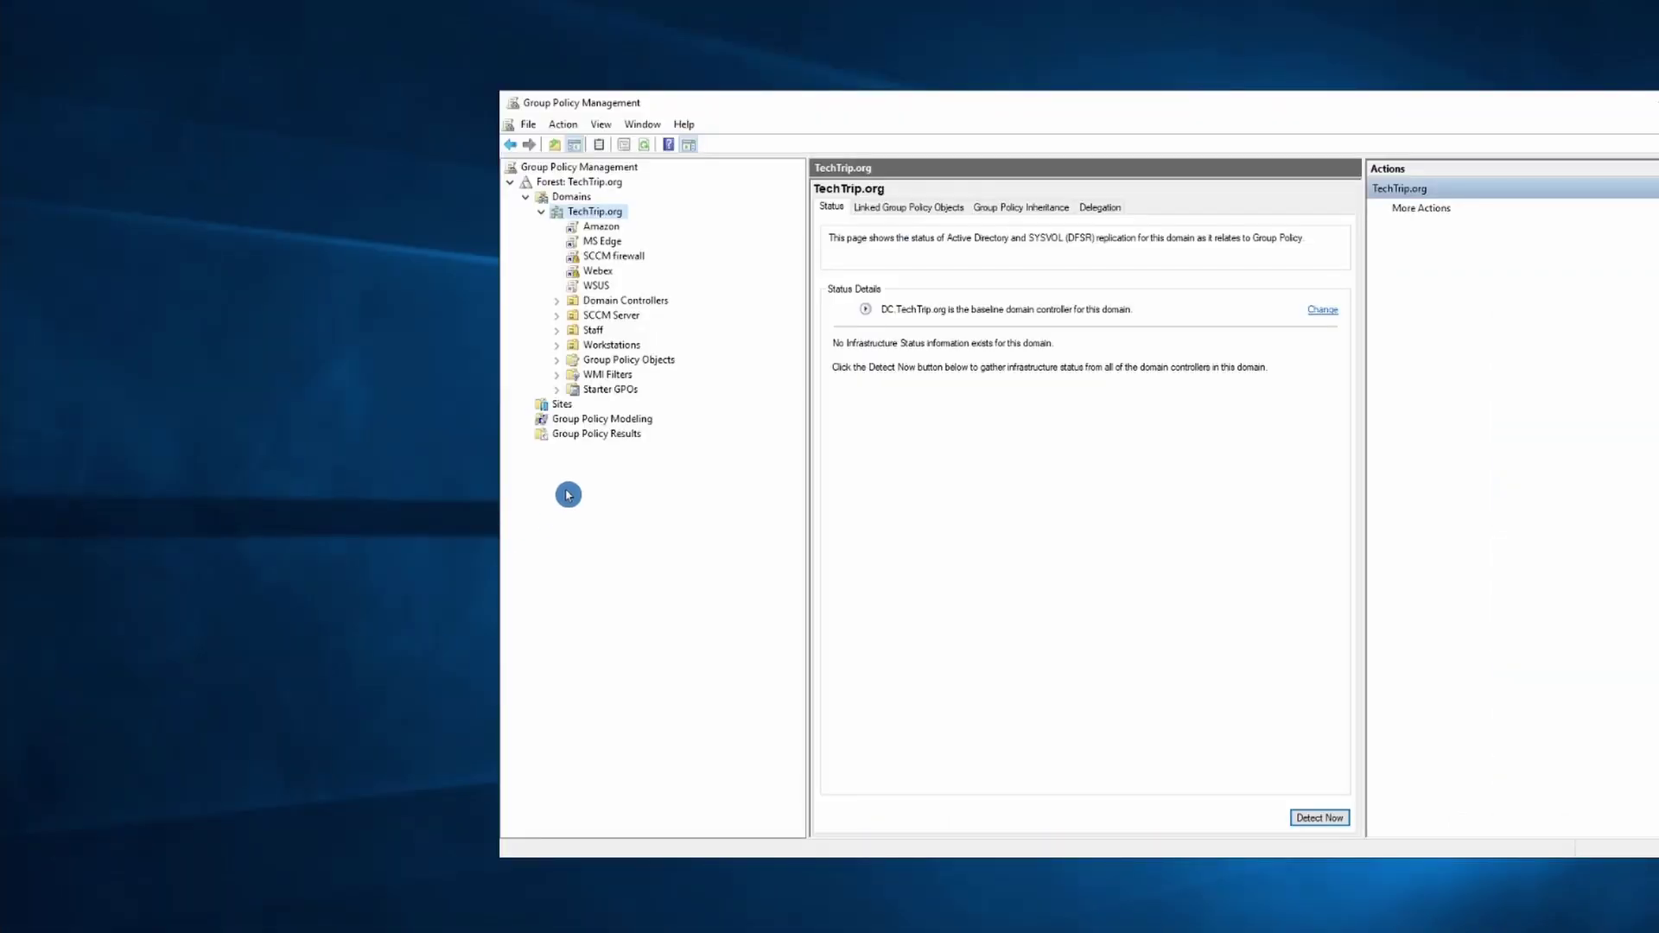
Create a new GPO named FireFox and link it to the TechTrip.org domain
drag(872, 96, 675, 90)
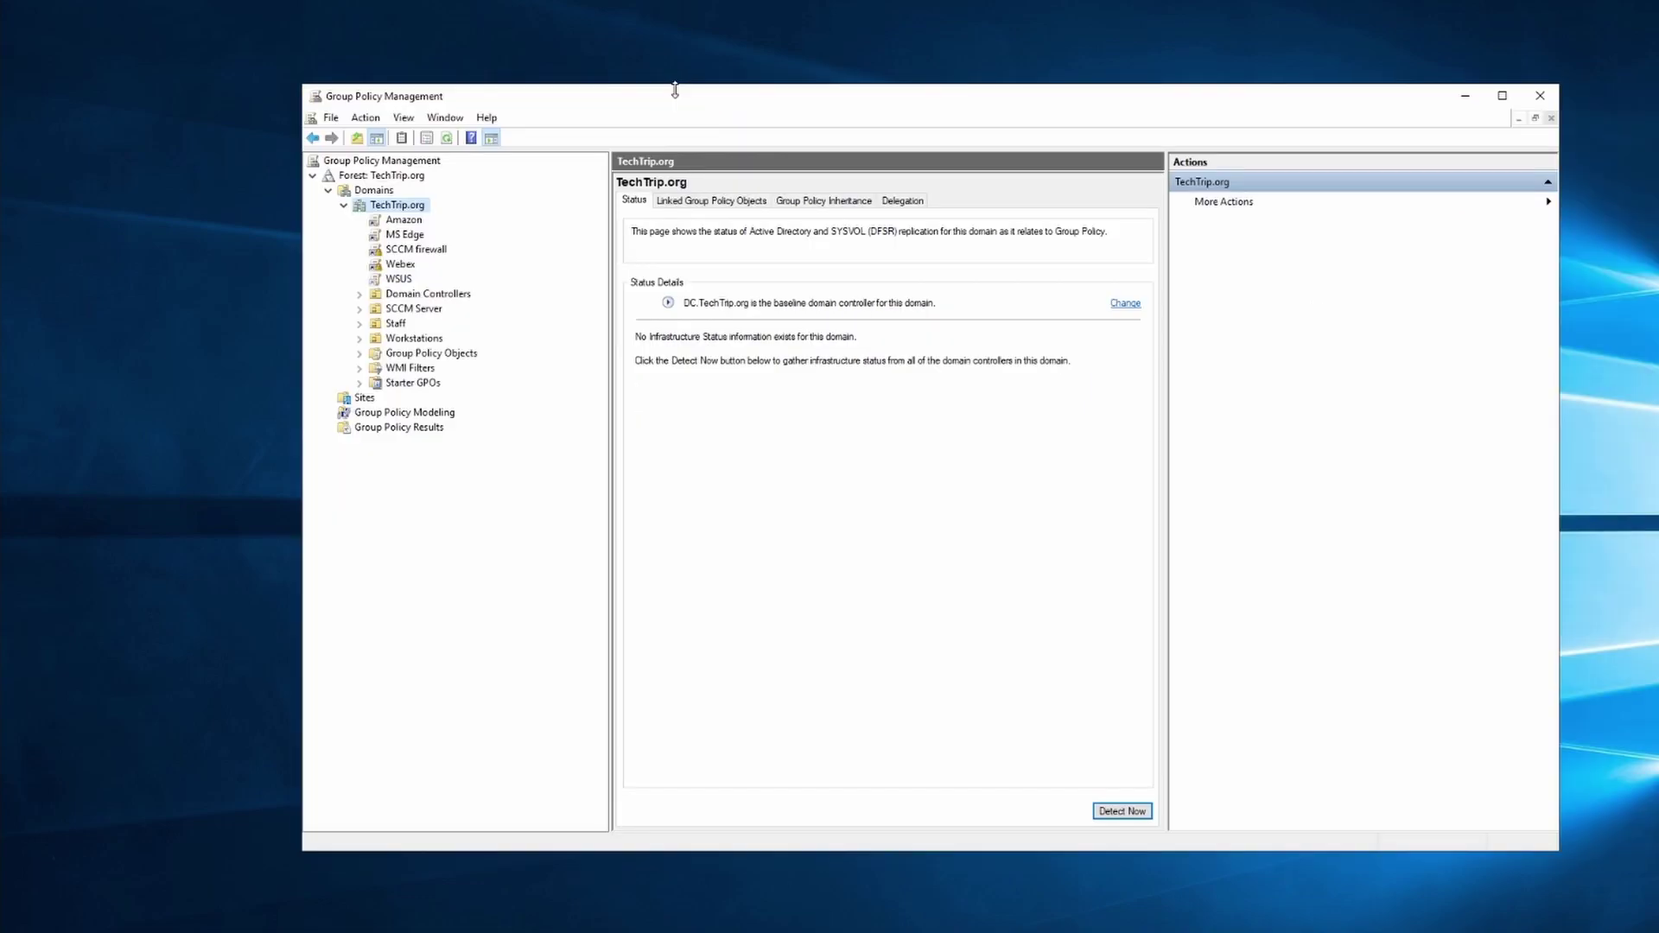
right_click(393, 208)
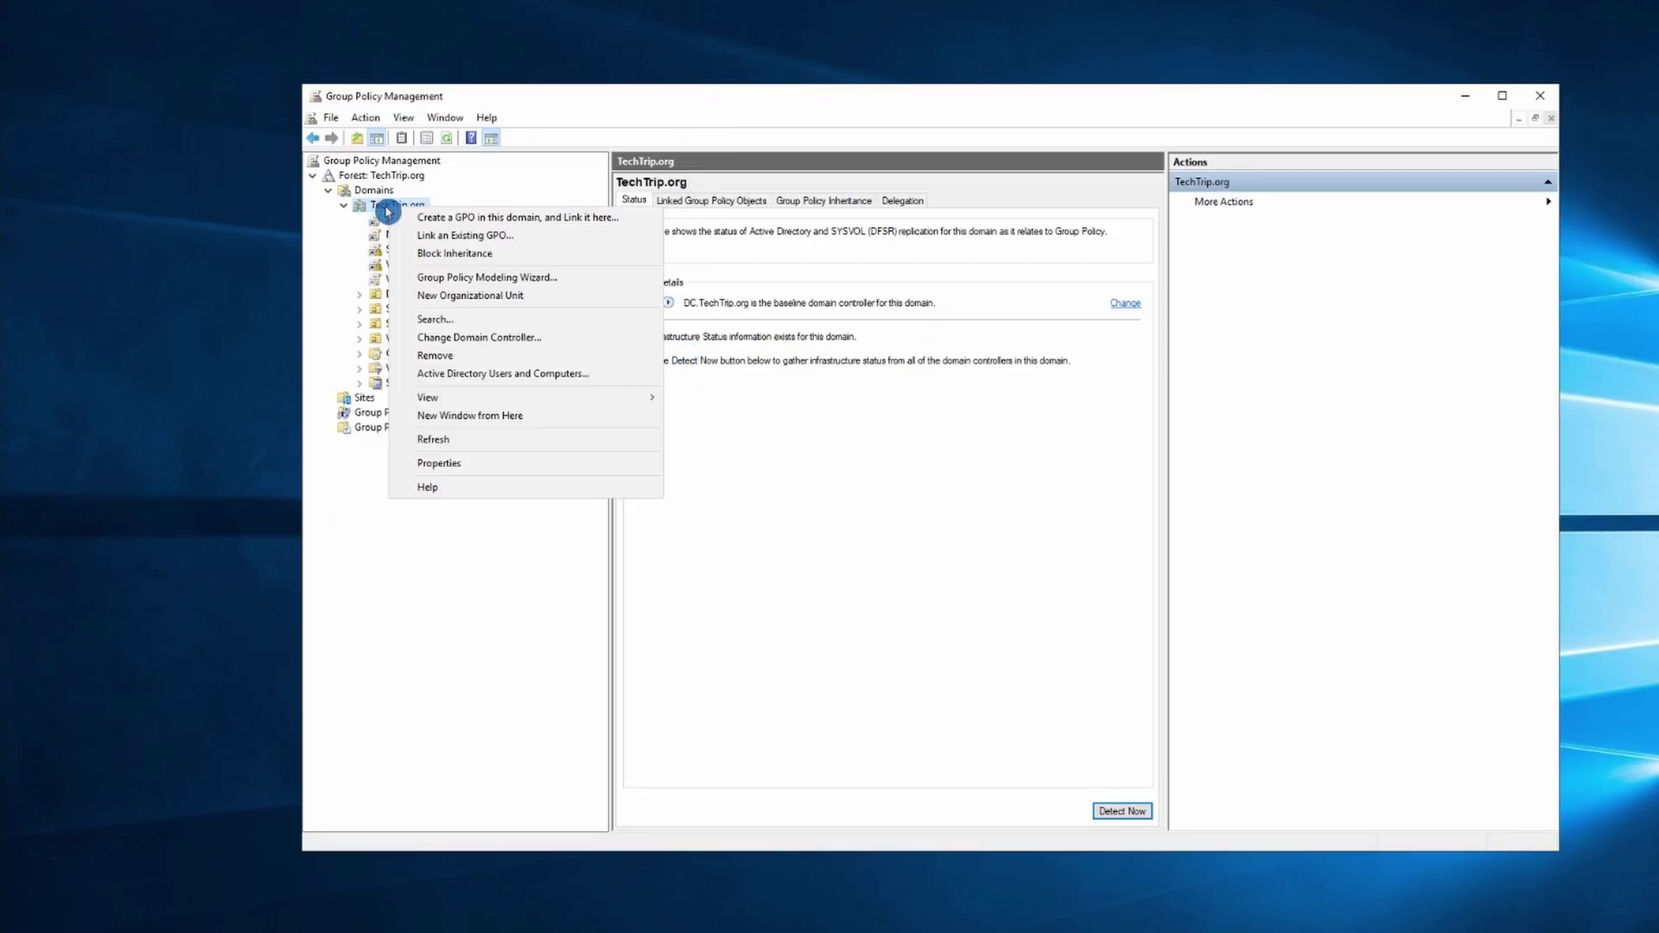
click(546, 214)
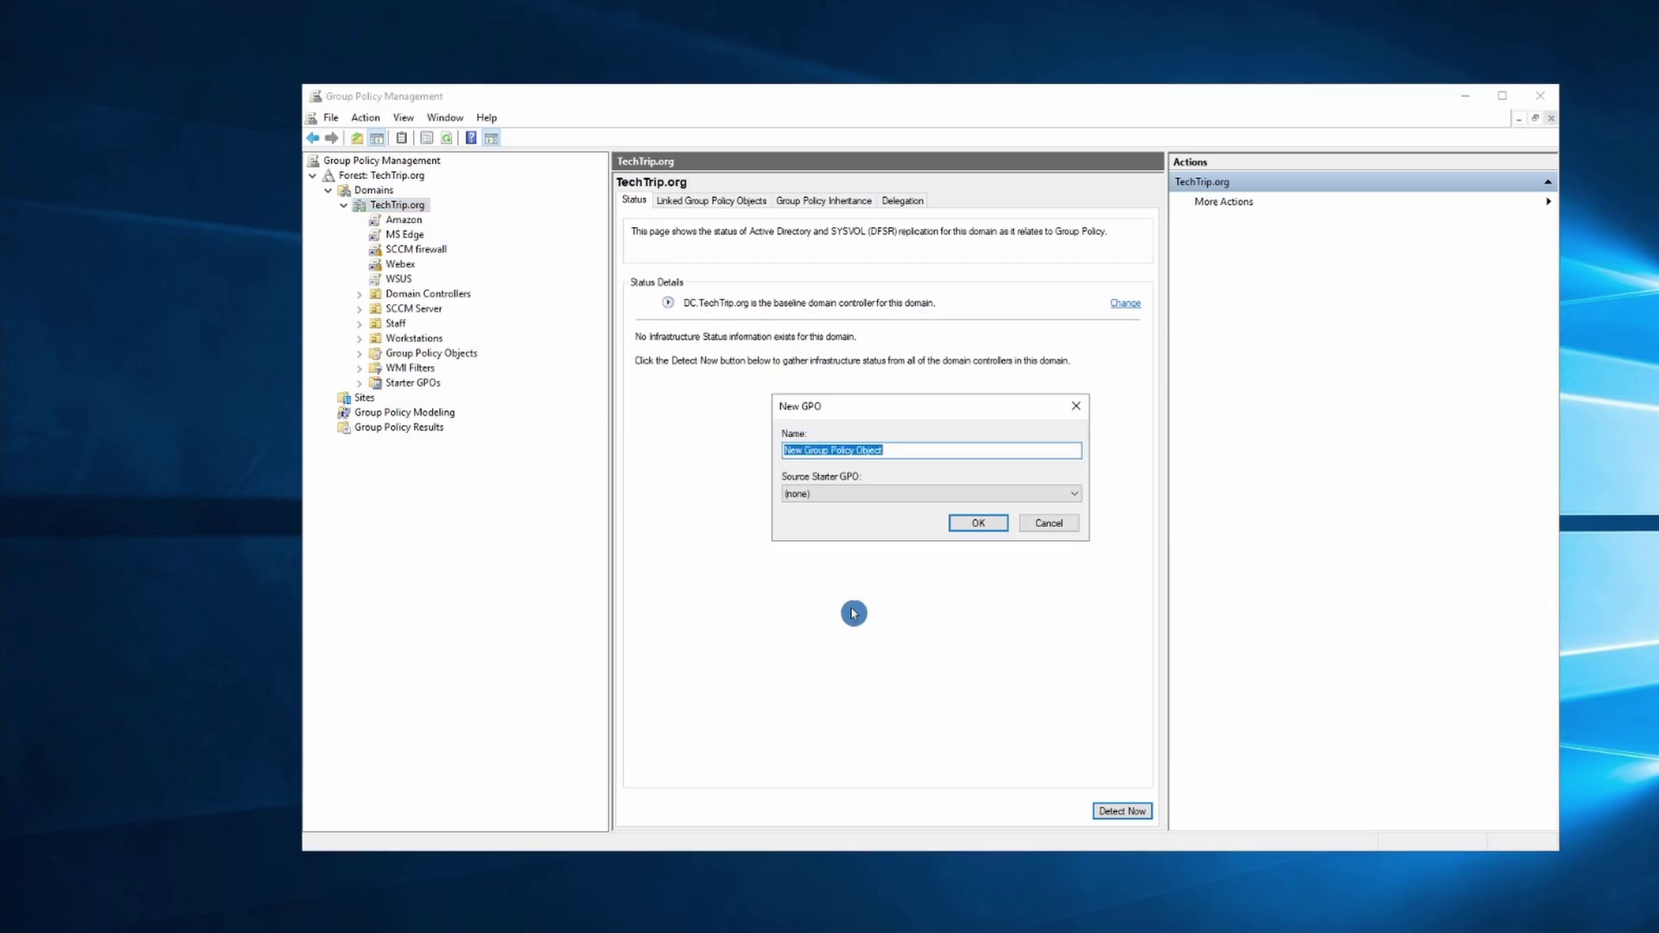
text(FireFox)
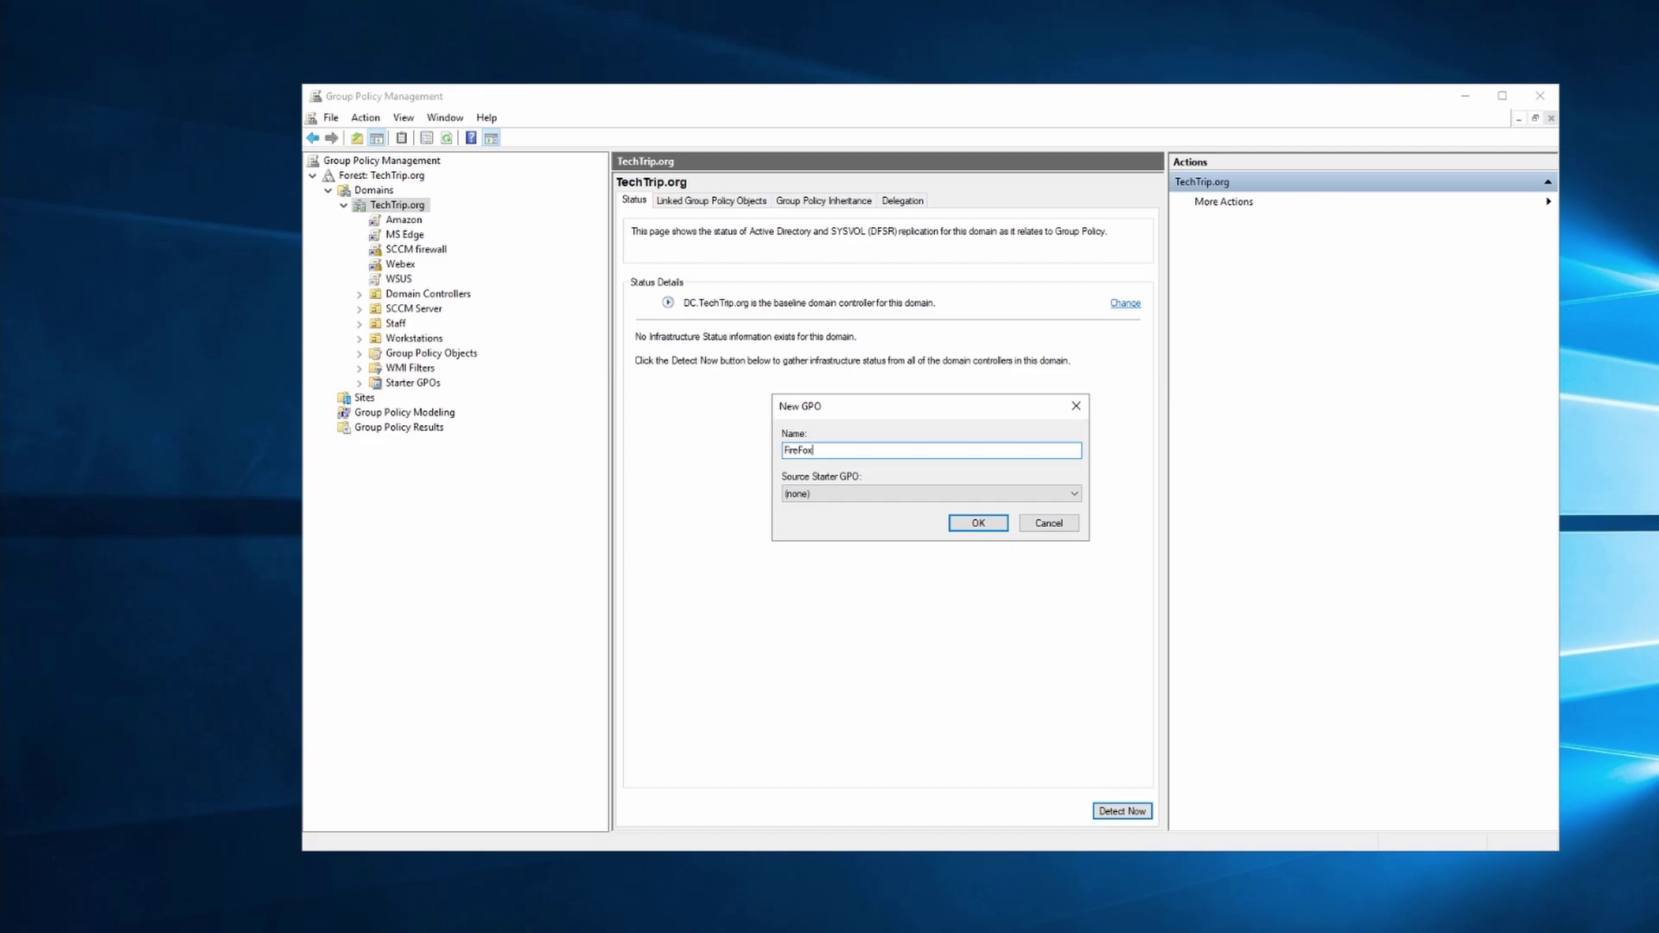
key(Return)
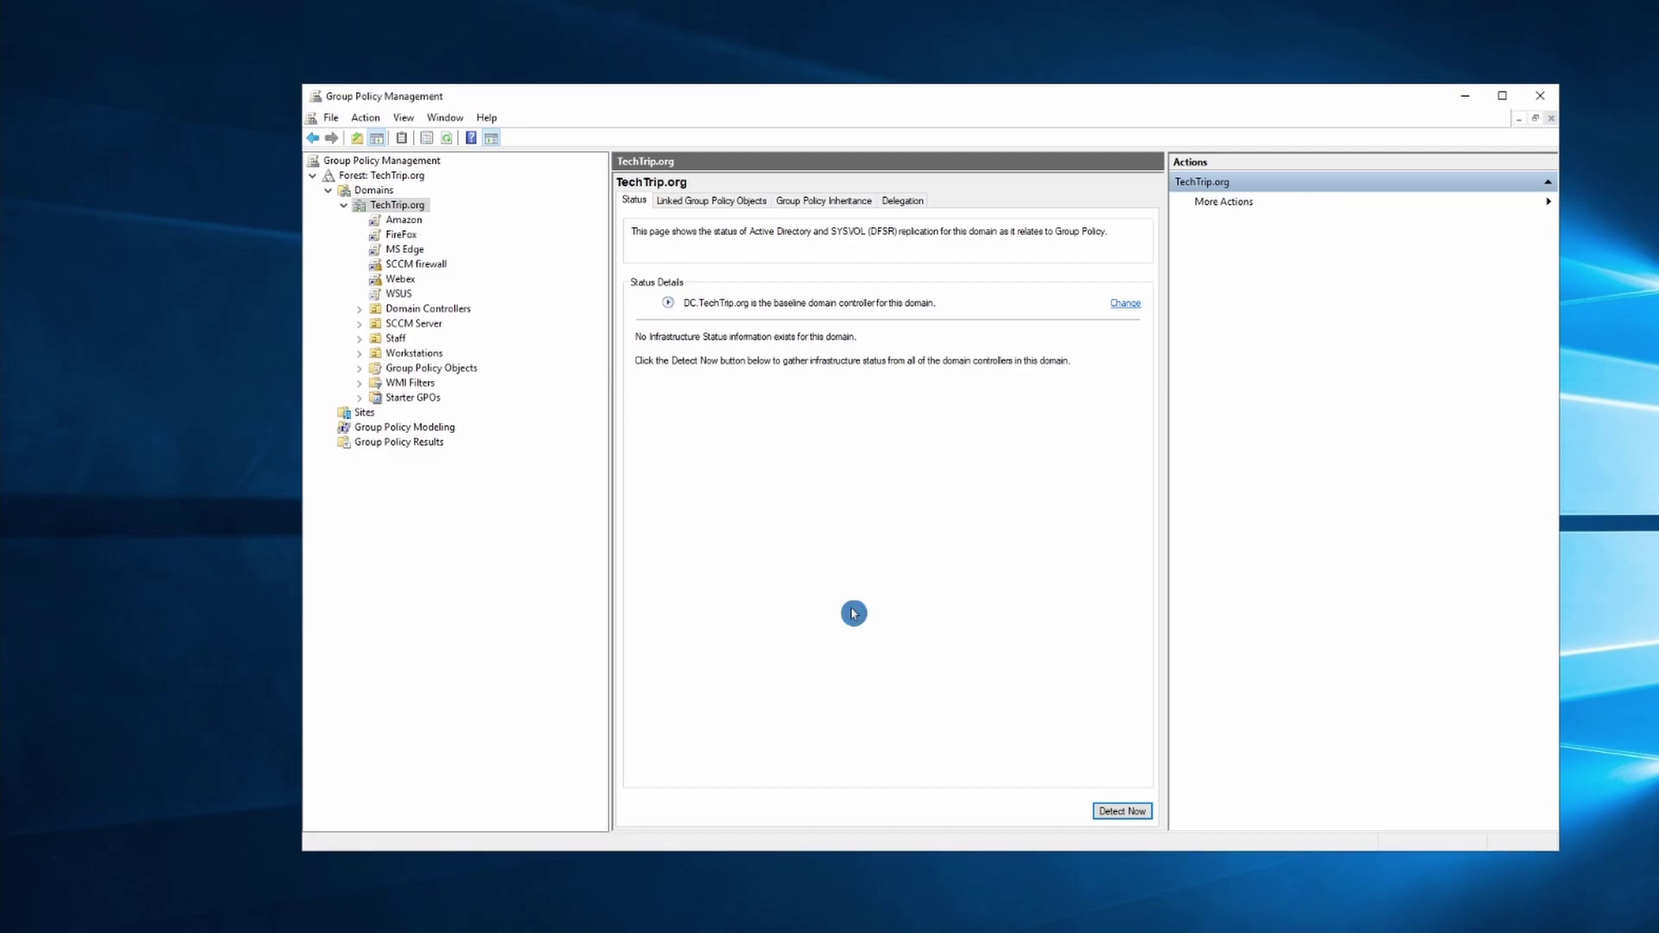
Open the FireFox GPO in Group Policy Management Editor
click(399, 234)
right_click(395, 232)
click(424, 239)
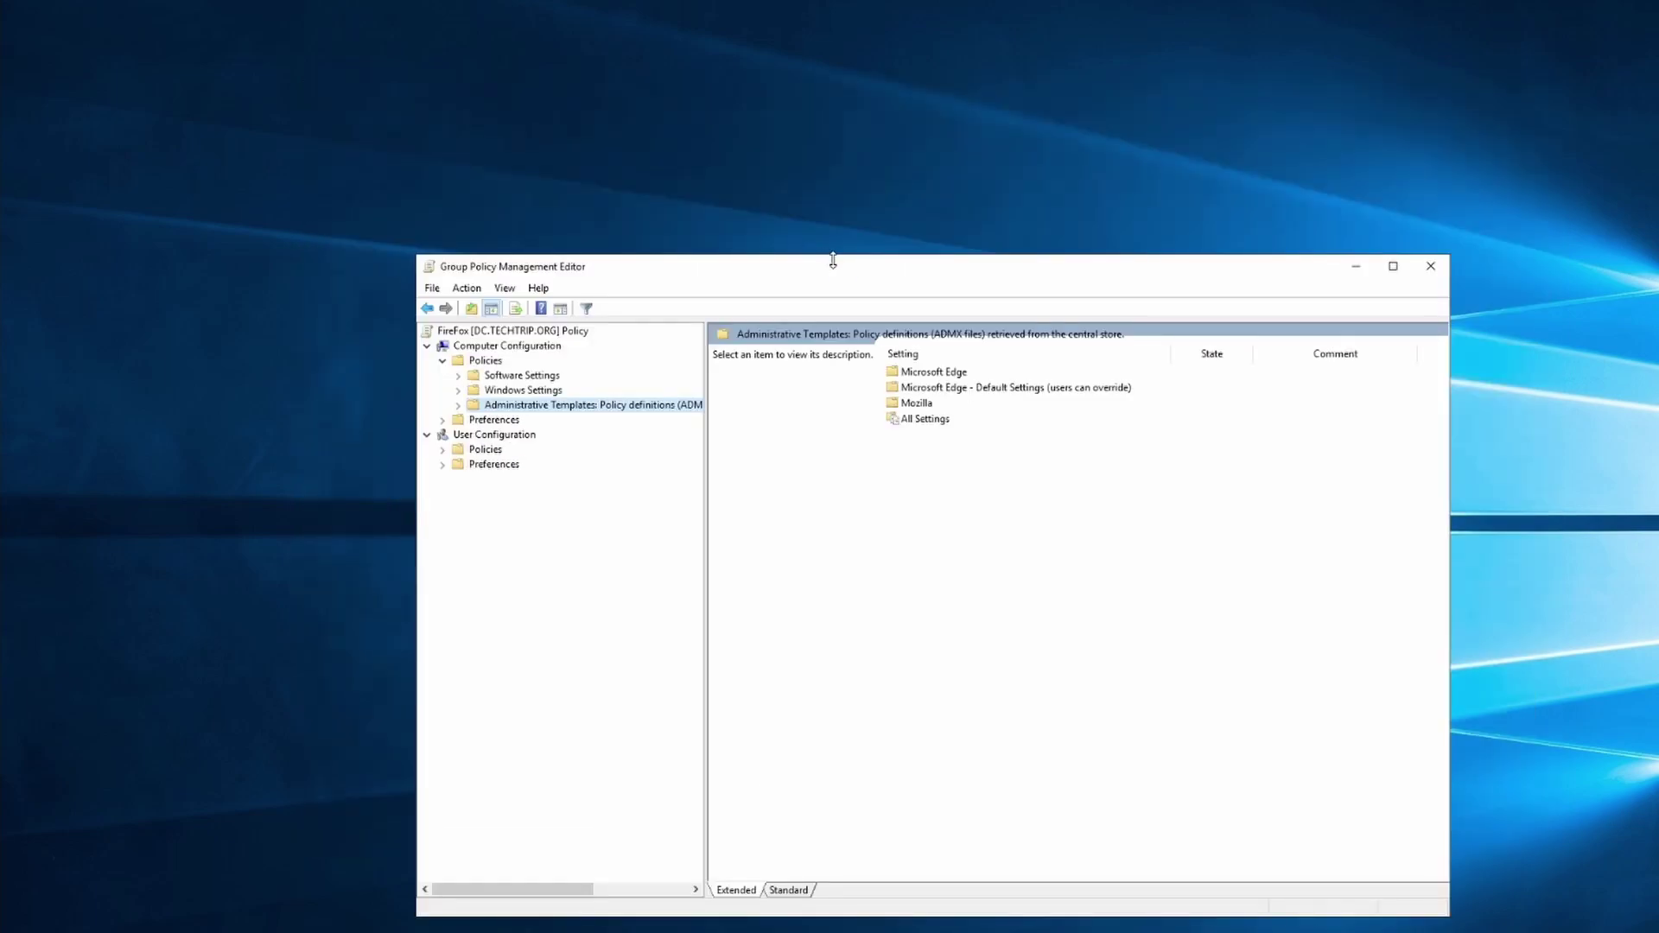
drag(832, 259, 696, 176)
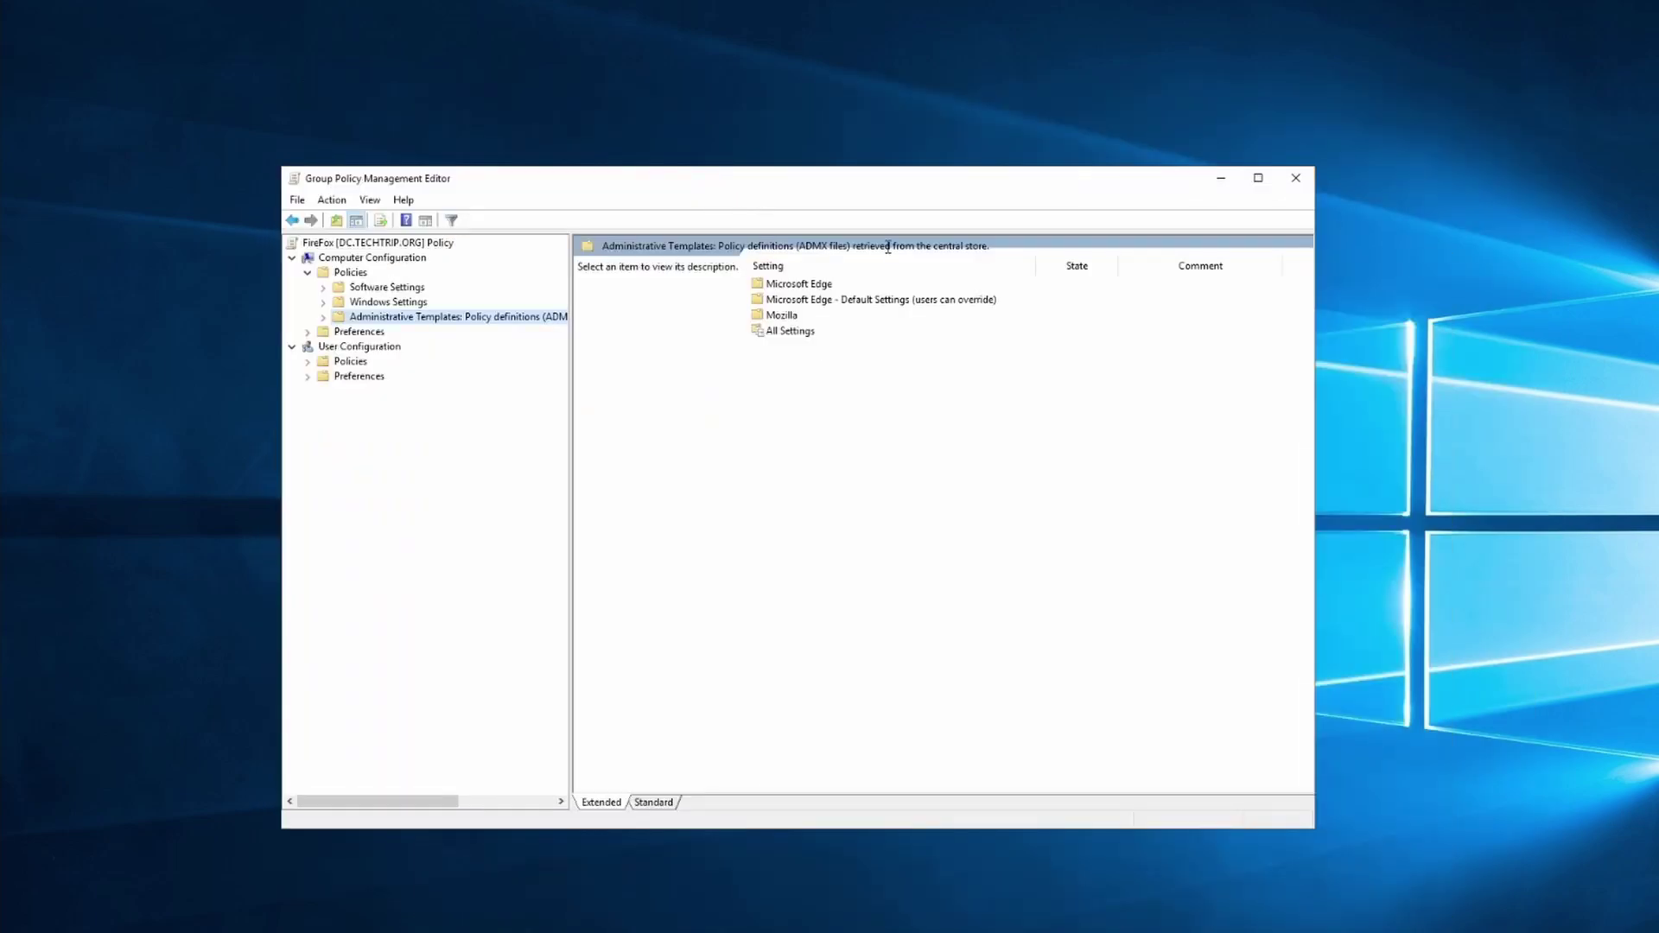
Enable Browsing History under Mozilla > Firefox > Clear data when browser is closed
click(777, 315)
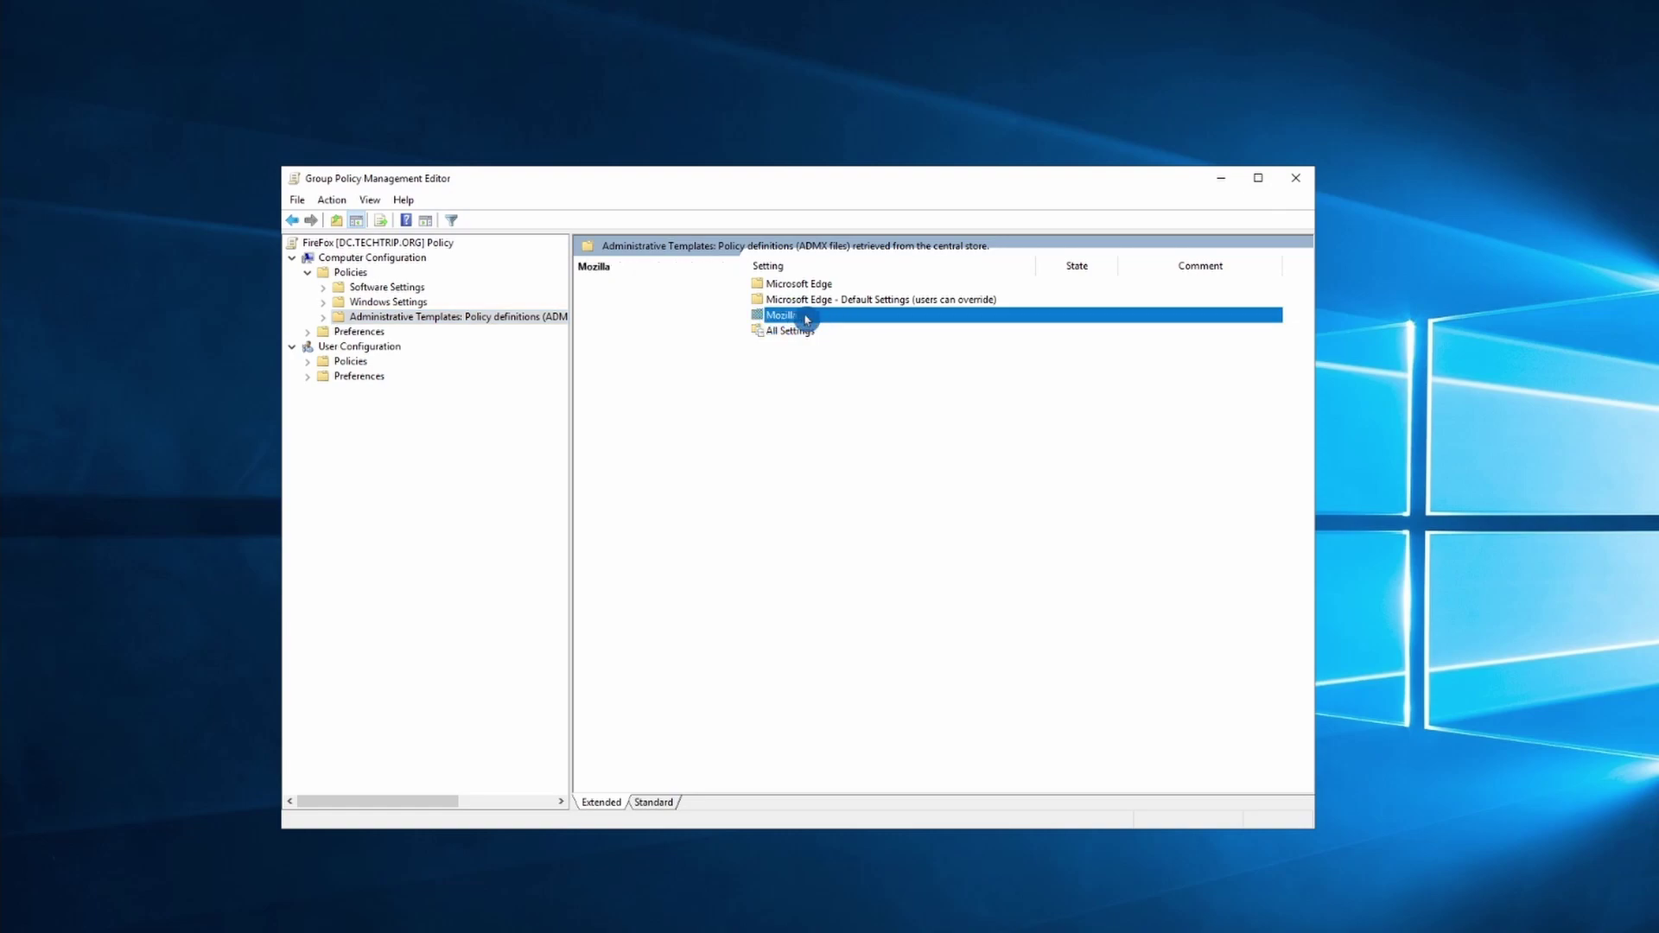
double_click(885, 319)
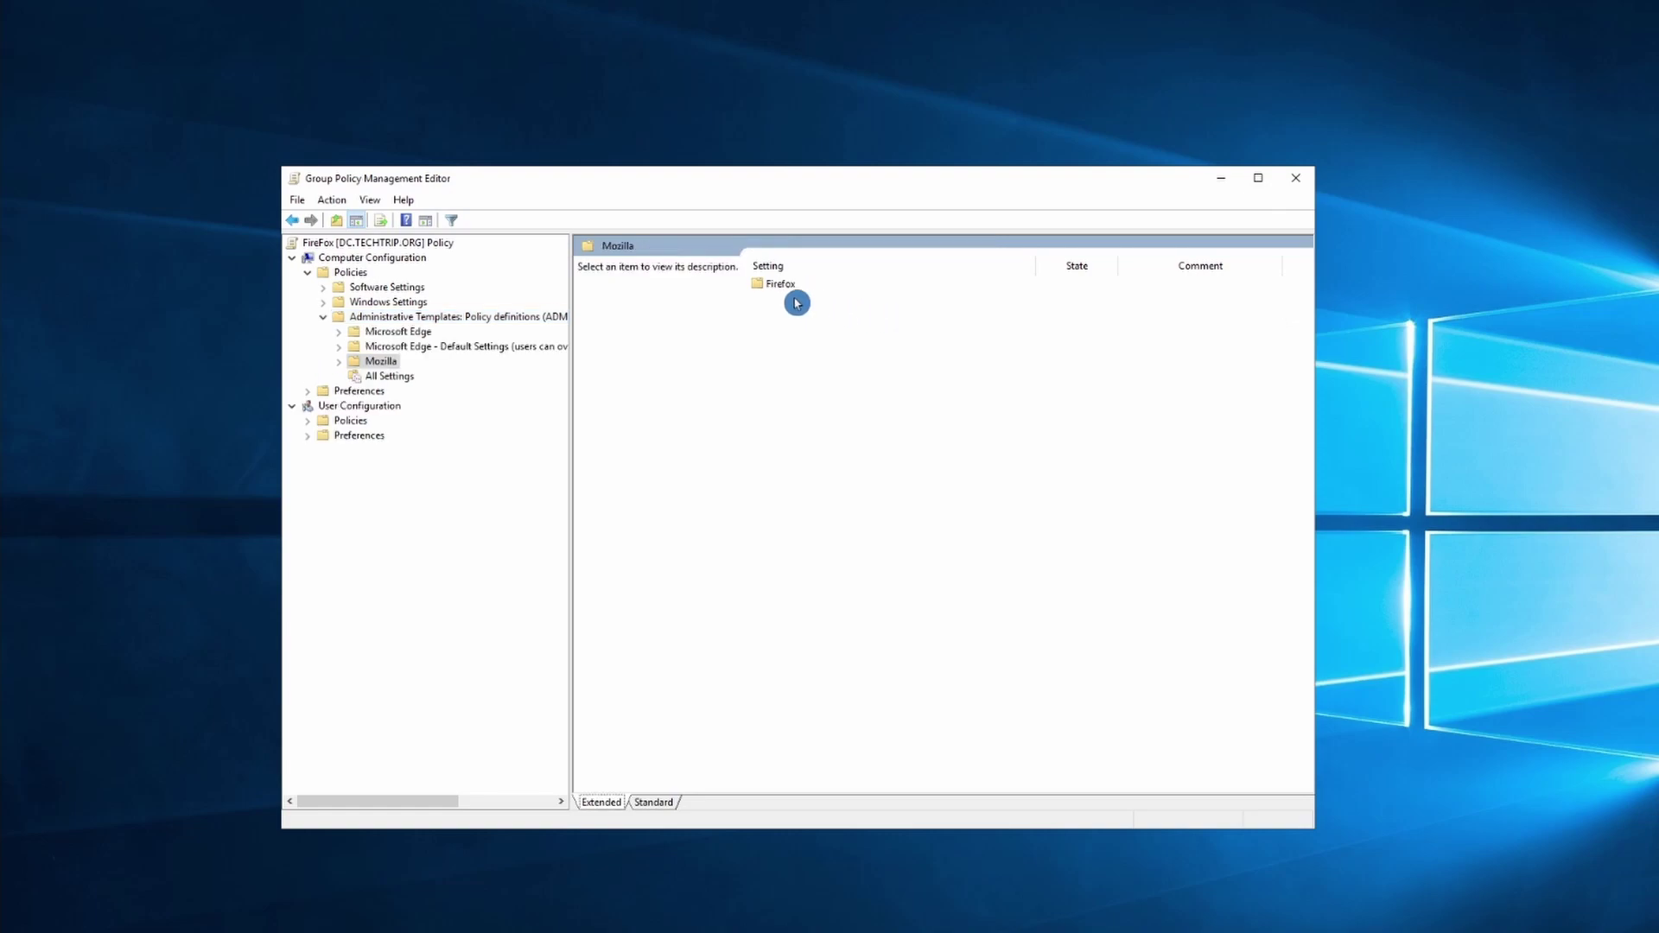
double_click(769, 284)
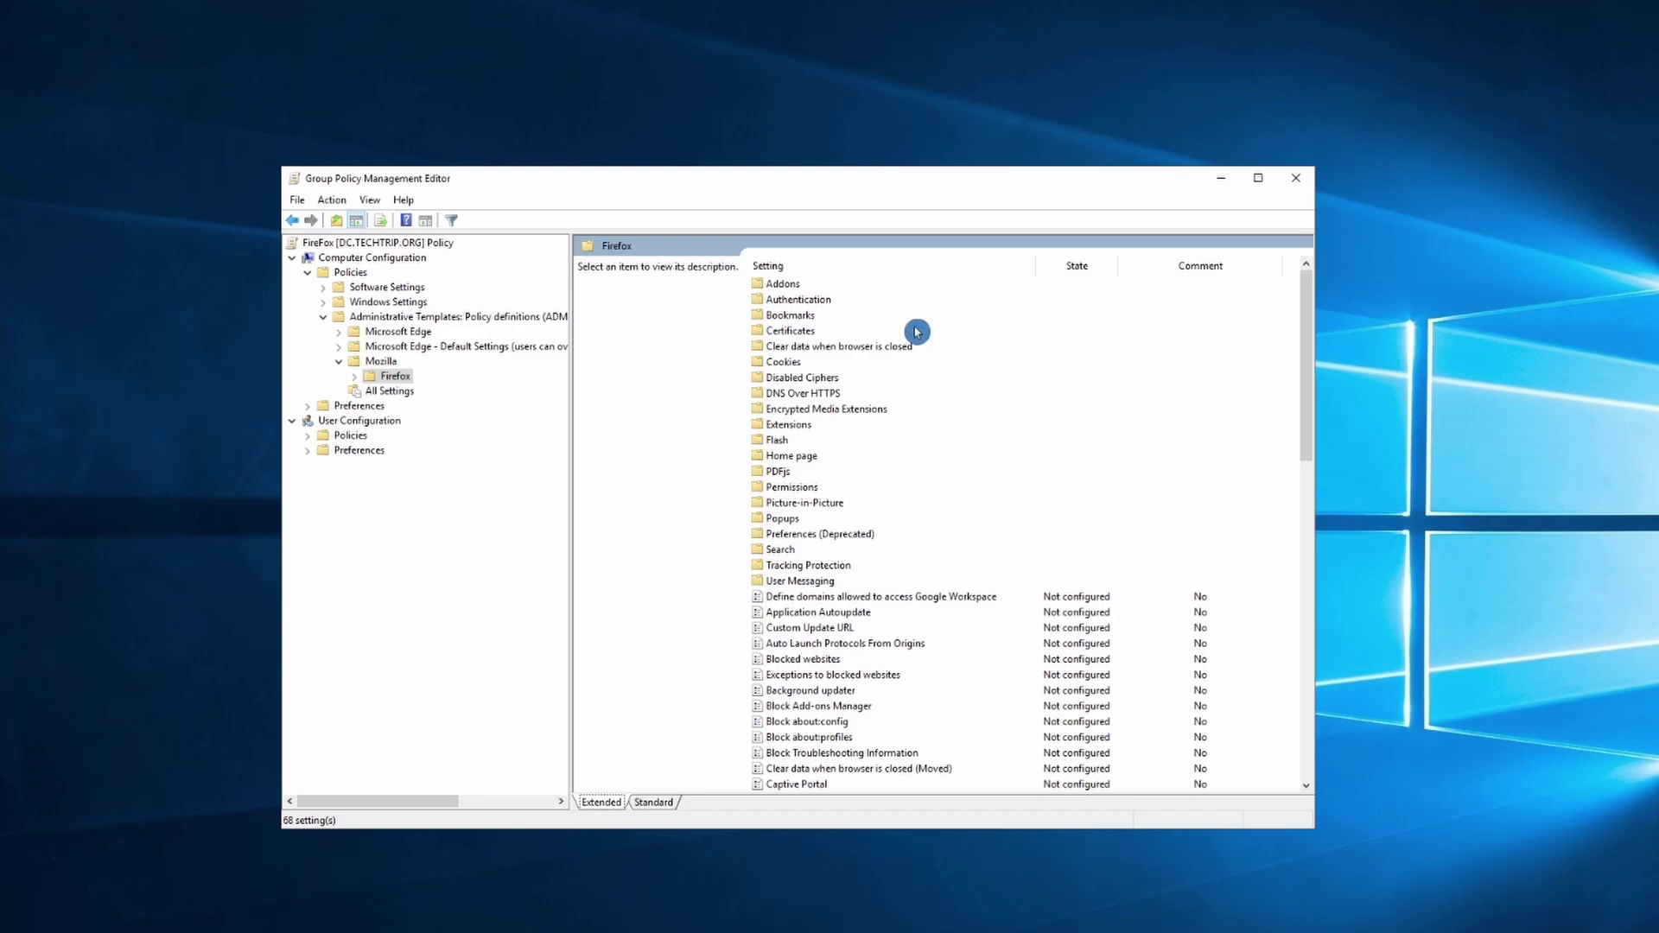
double_click(856, 345)
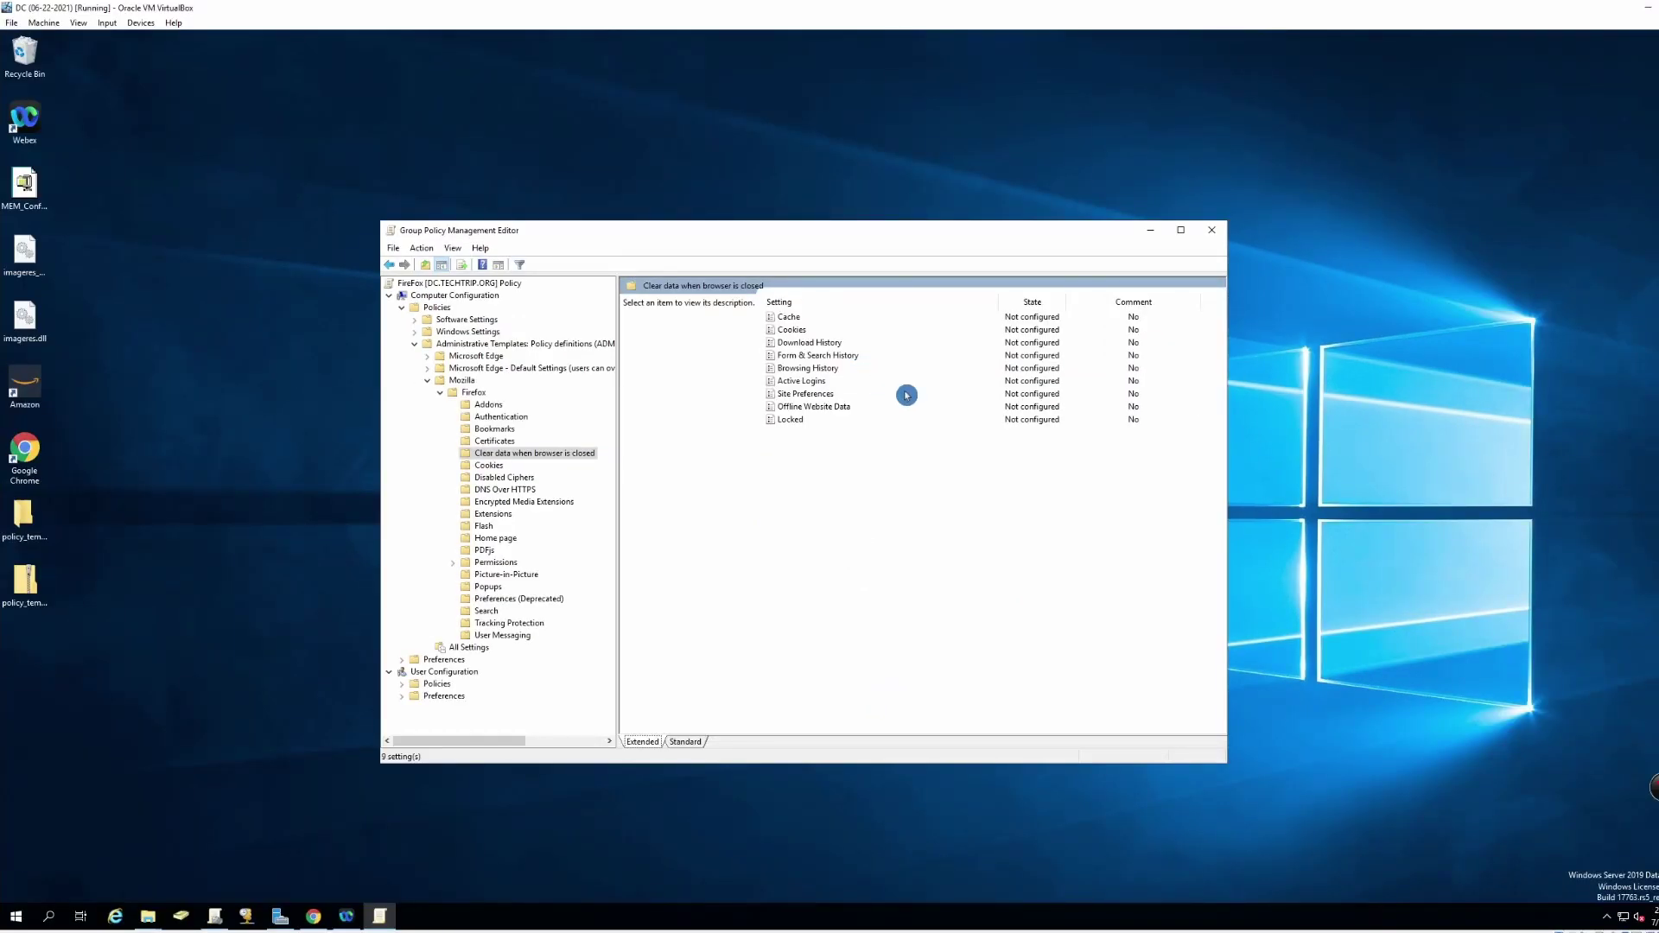
double_click(816, 368)
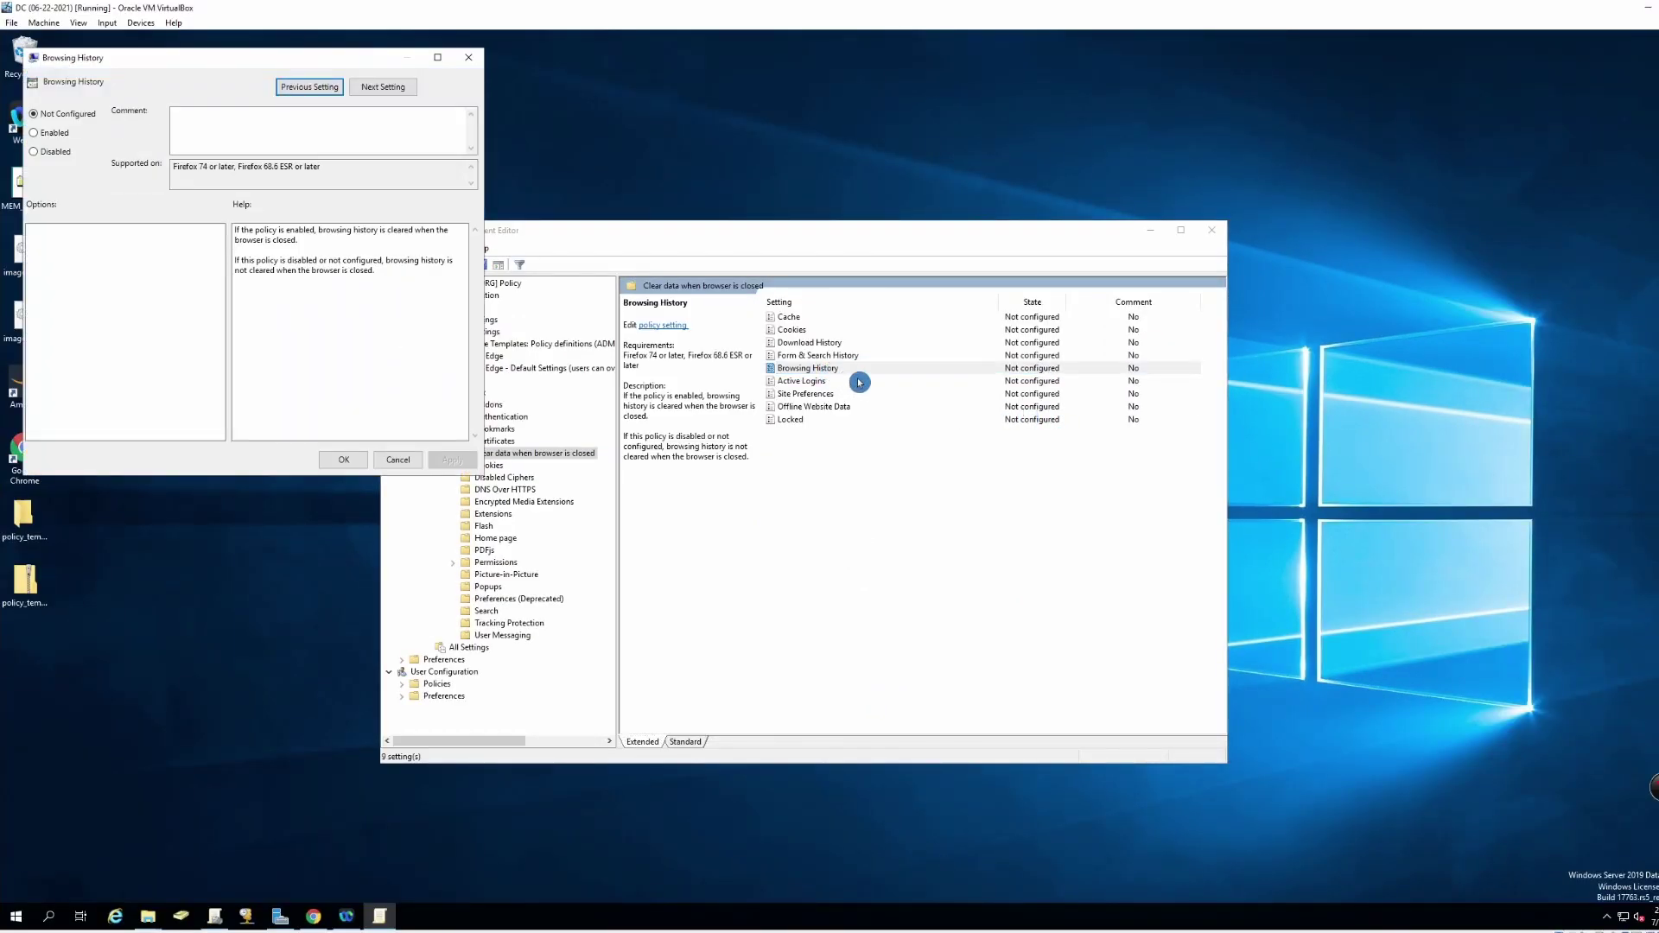
click(53, 133)
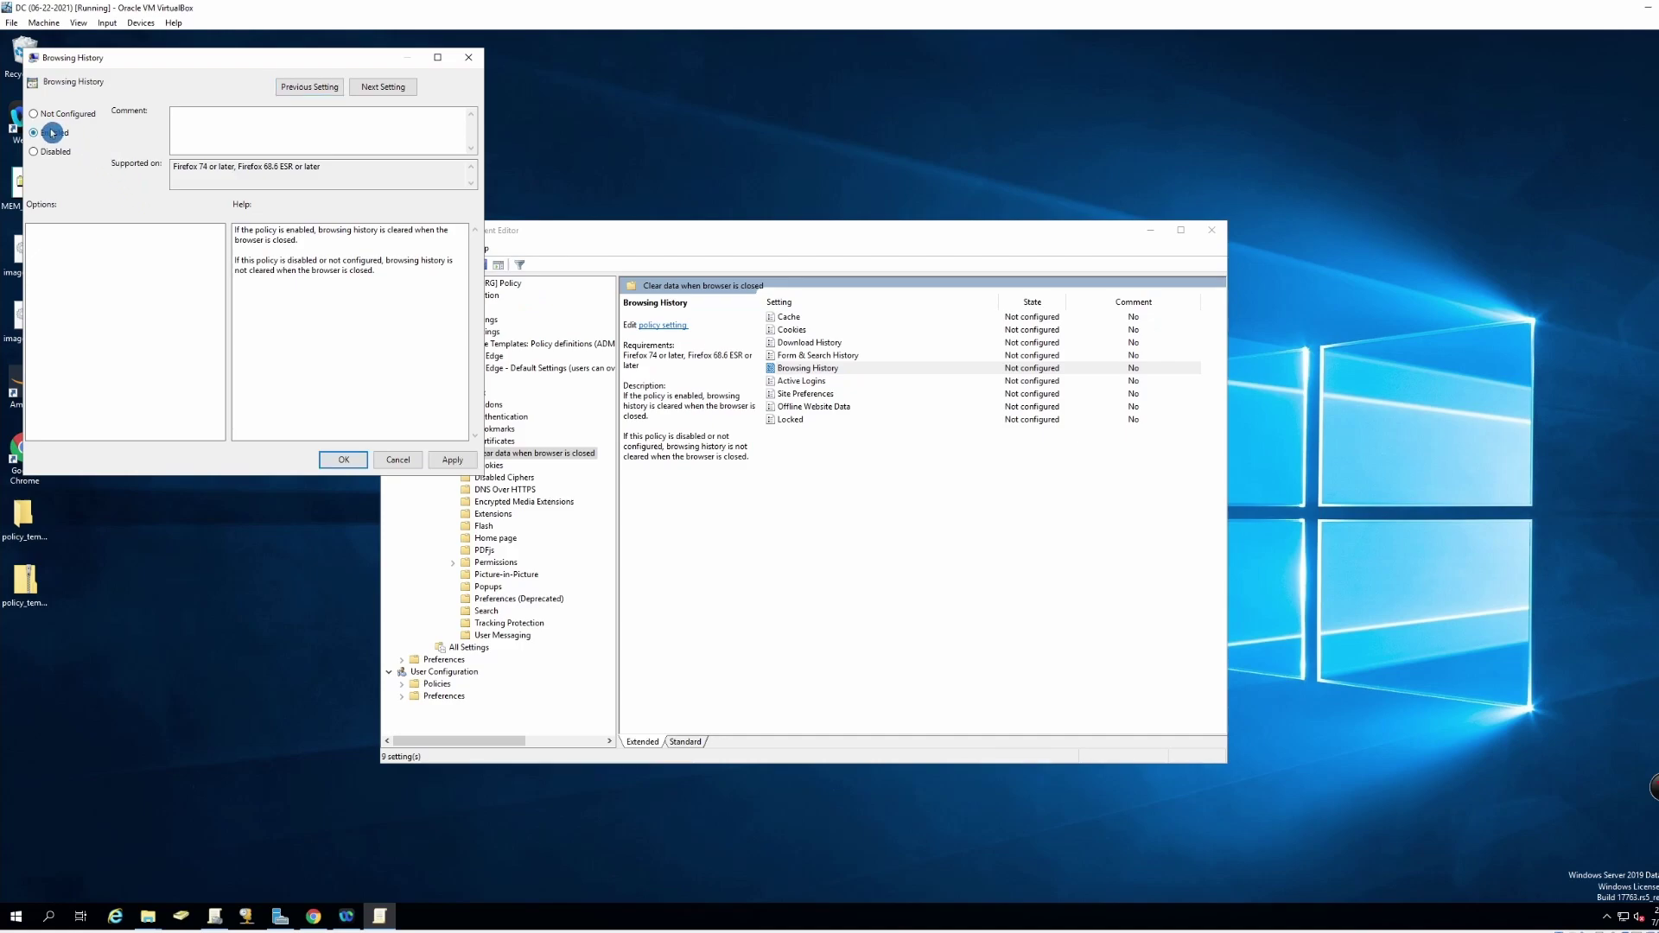
Save history clearing, then enable the Home page Start Page policy as Homepage (Locked)
click(444, 466)
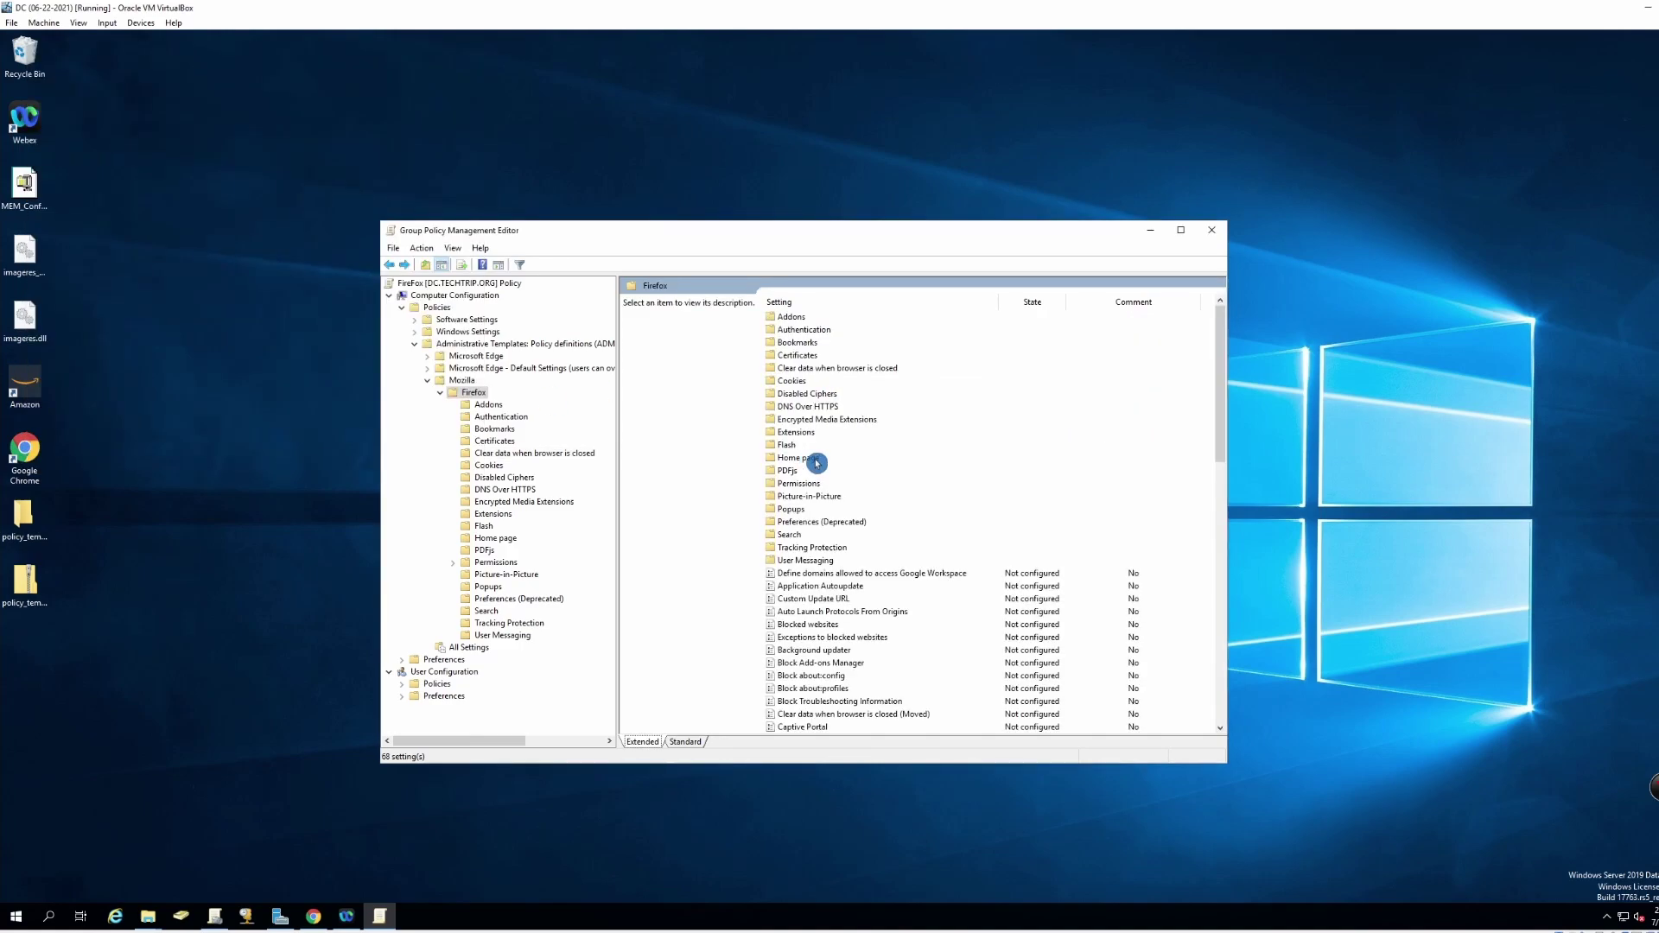
double_click(817, 460)
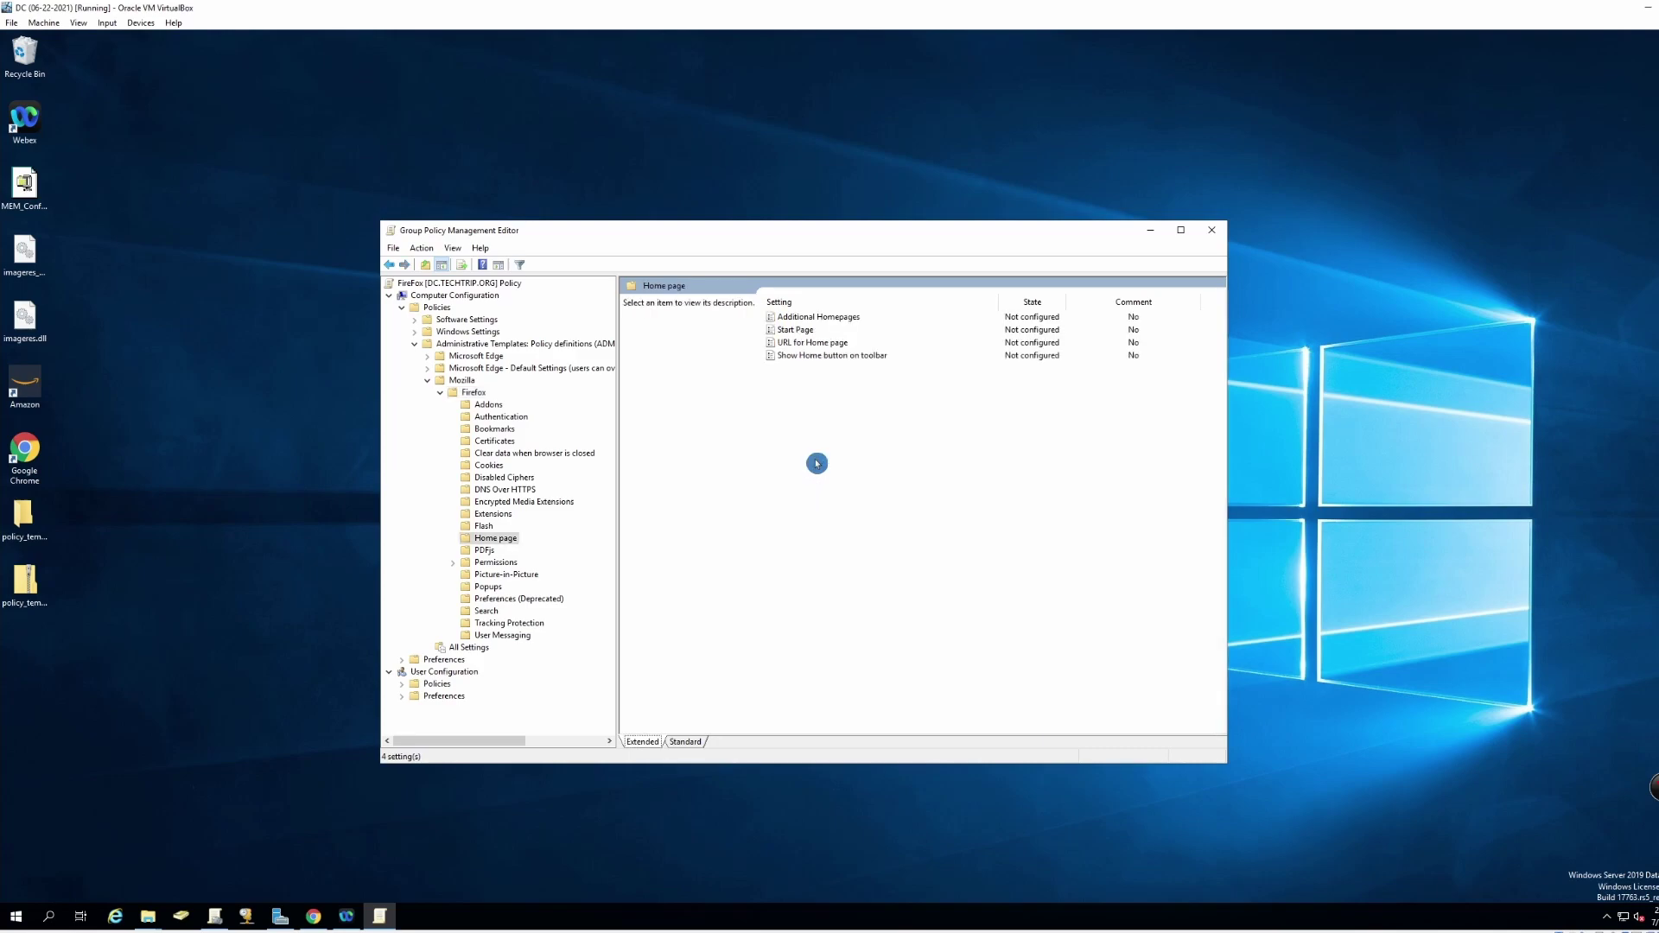
double_click(793, 331)
click(124, 261)
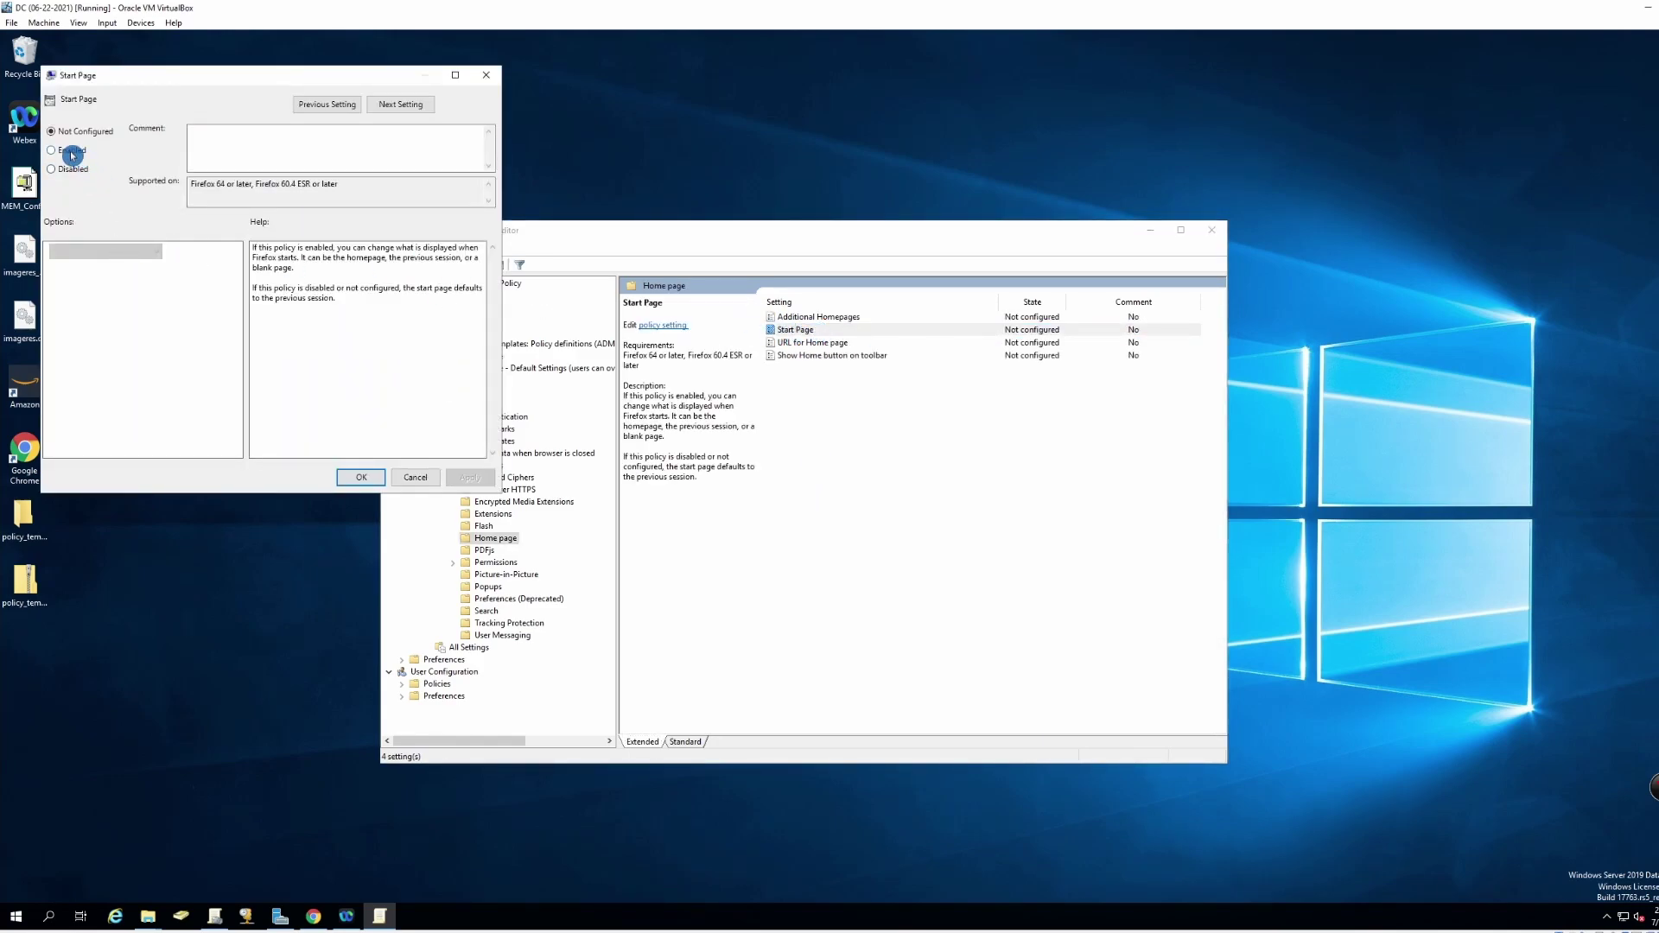
click(71, 155)
click(146, 254)
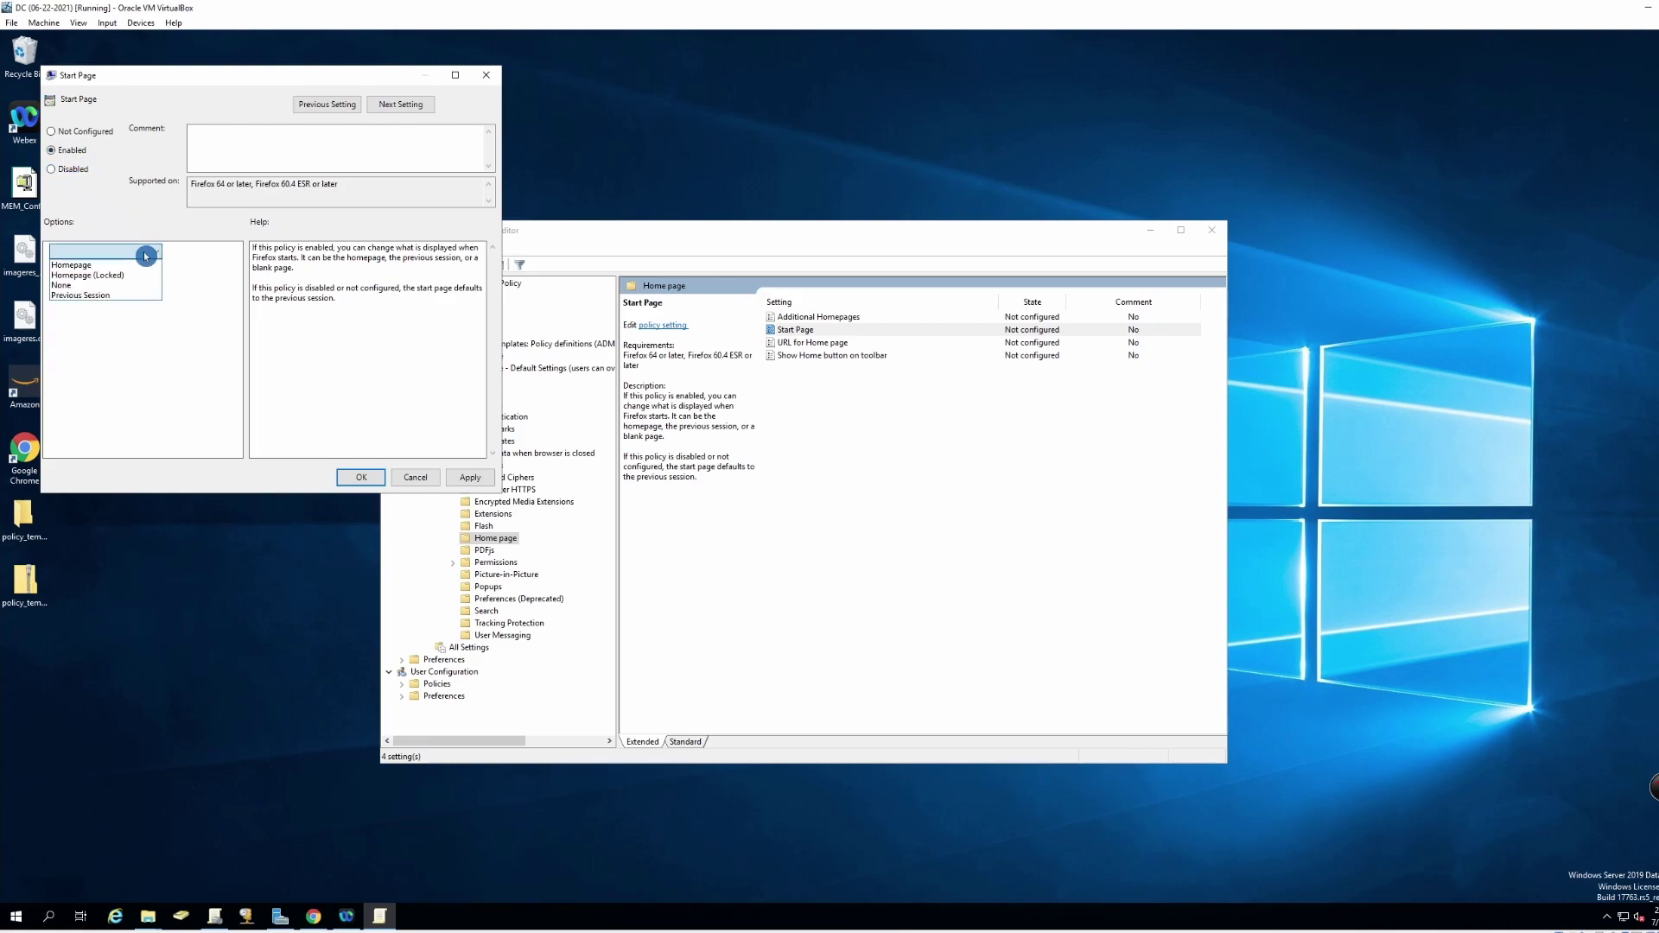
click(138, 273)
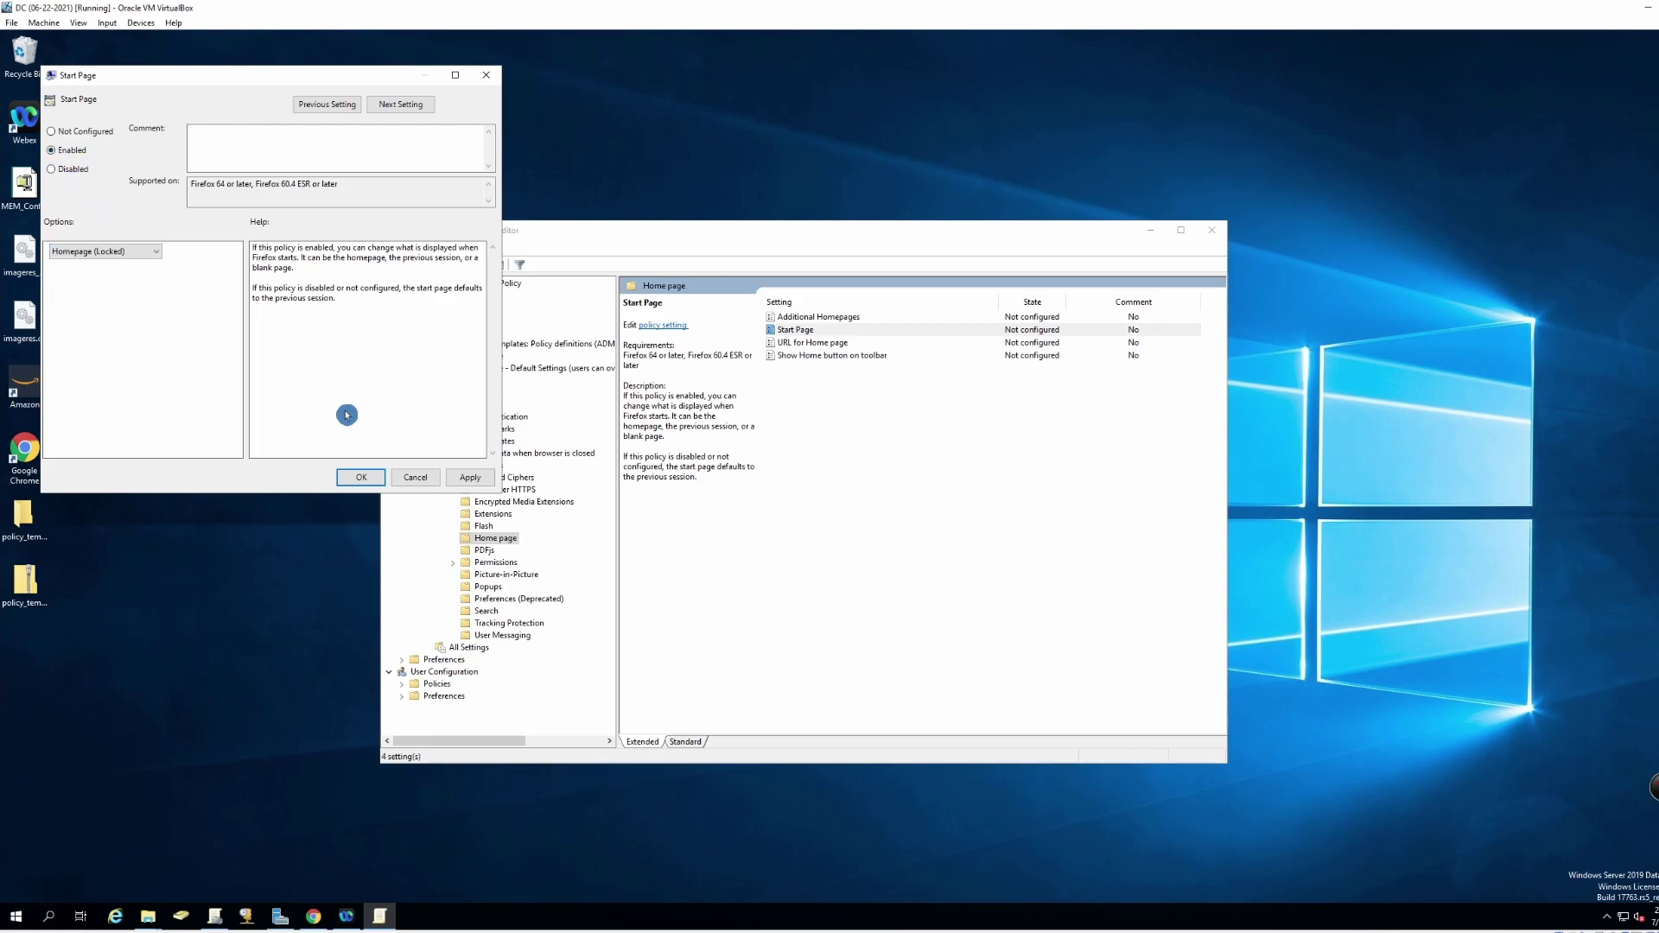
click(471, 477)
click(362, 477)
click(813, 342)
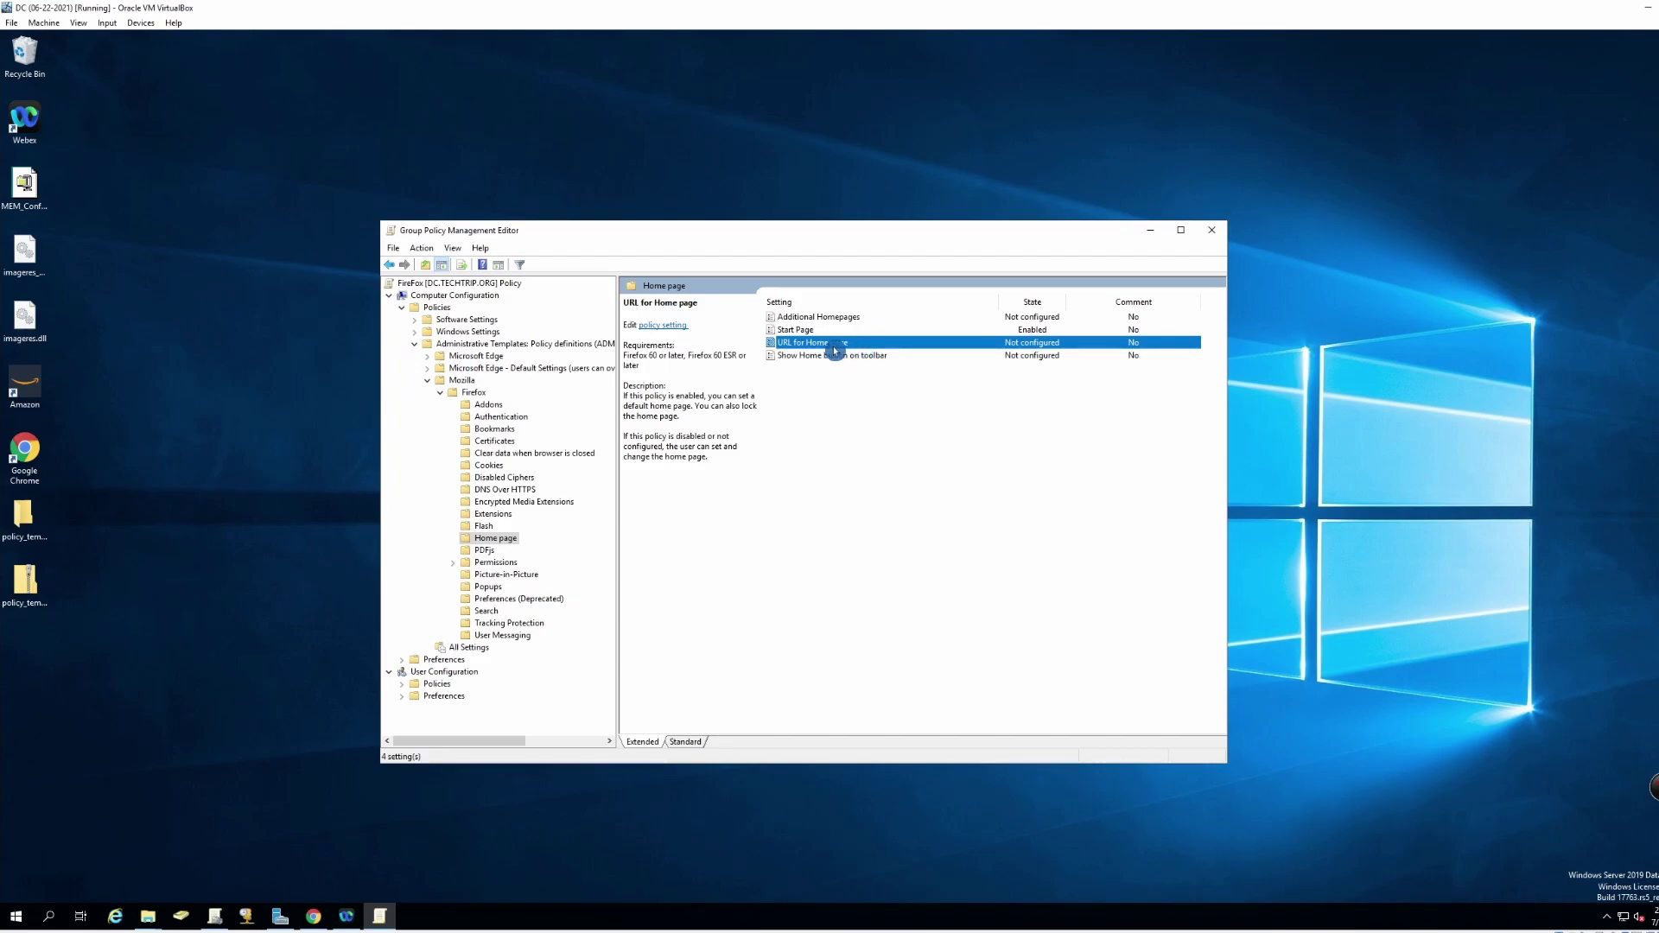
double_click(835, 351)
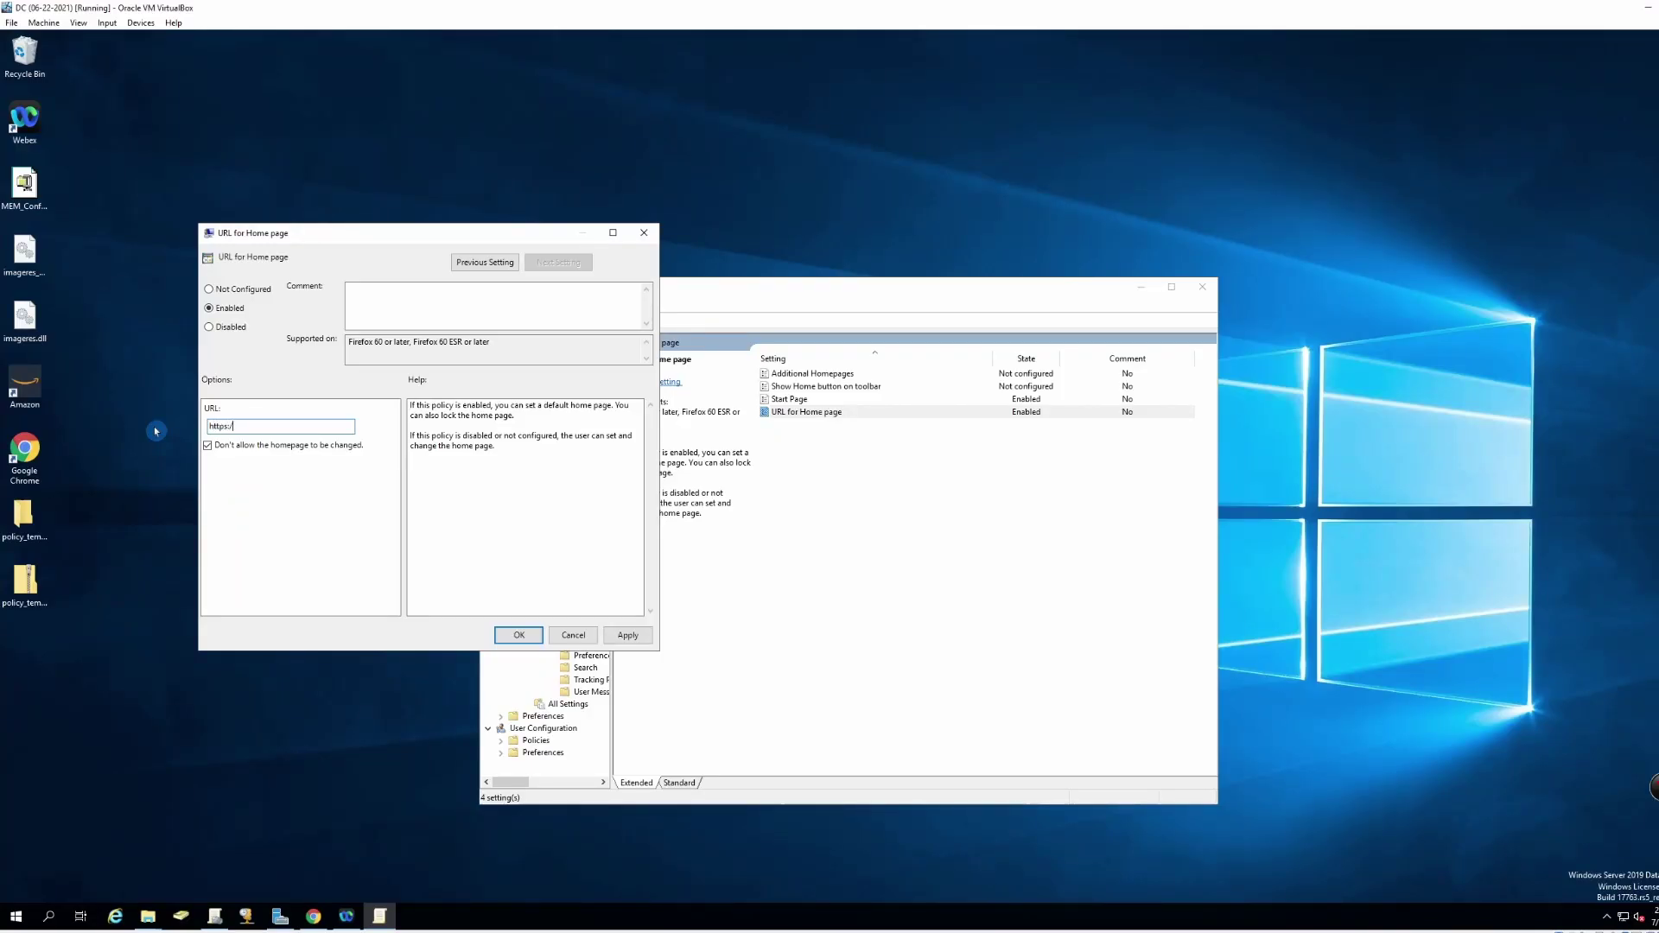
text(://Google.com)
click(518, 635)
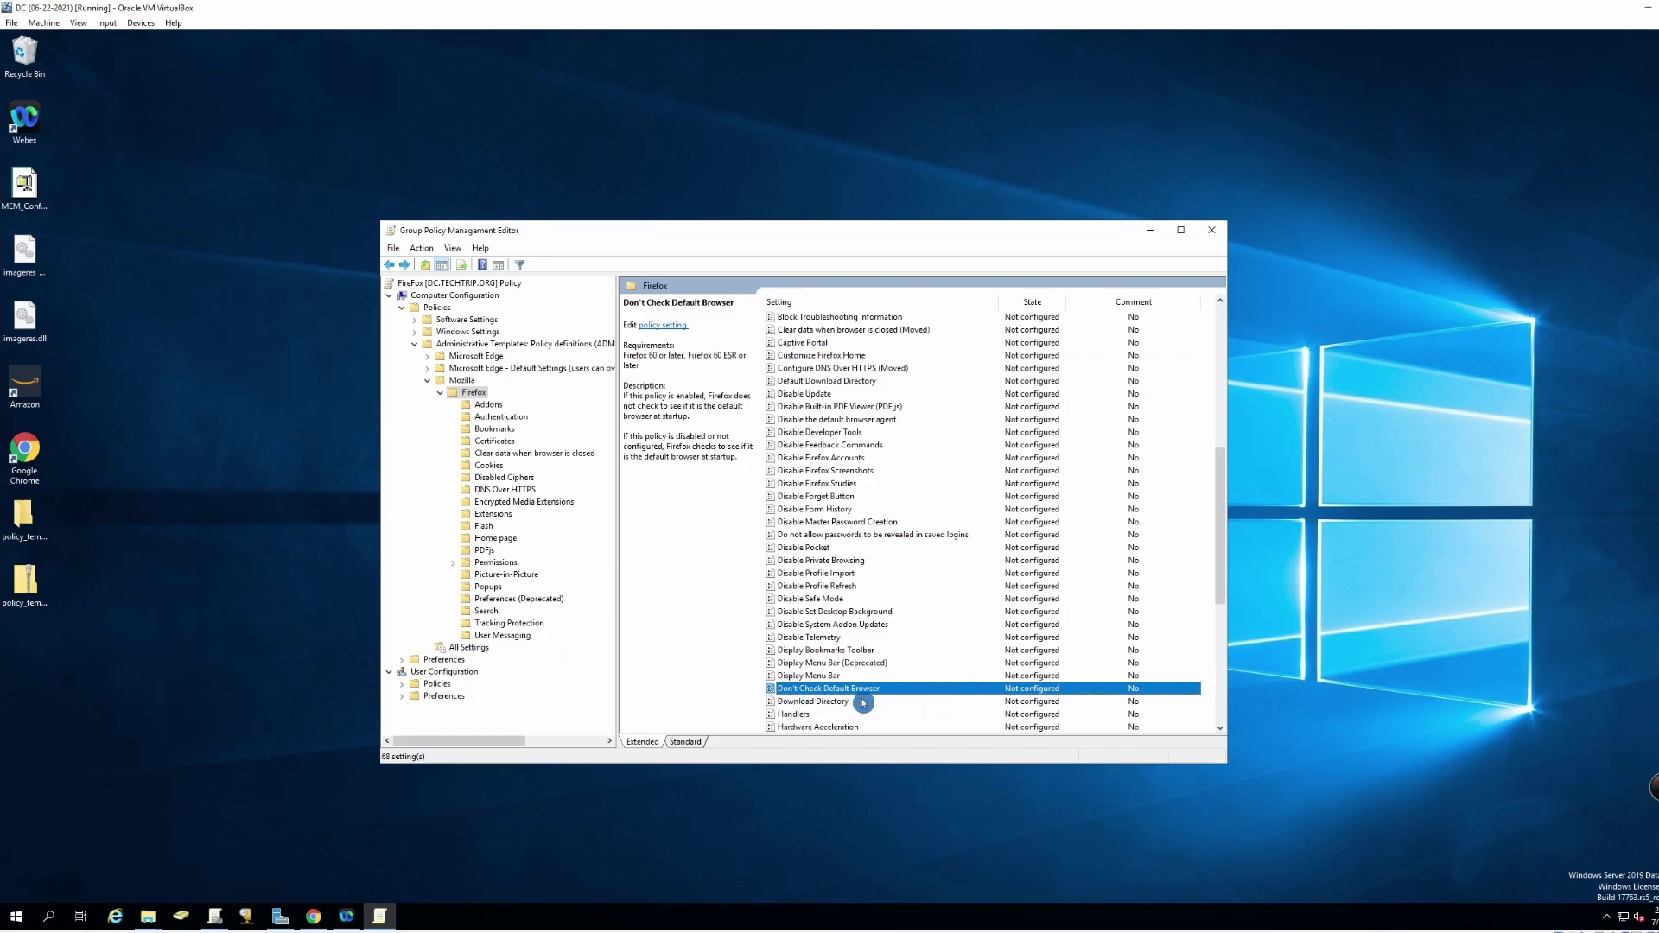
Enable the Don't Check Default Browser policy
double_click(896, 691)
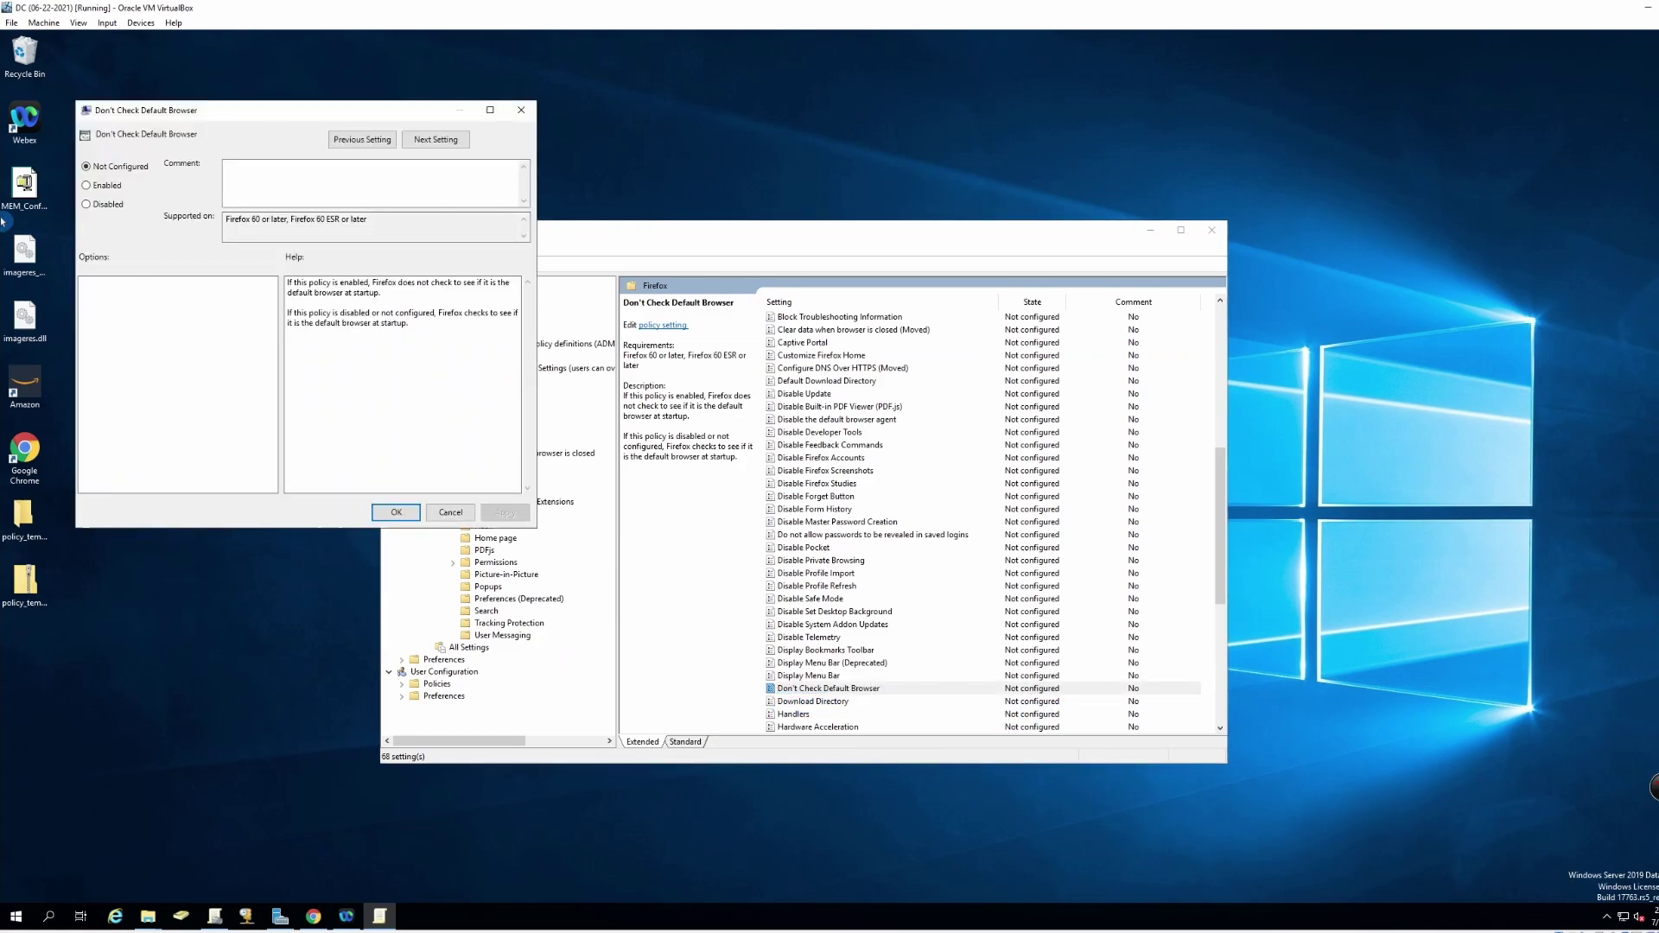
click(107, 186)
click(504, 512)
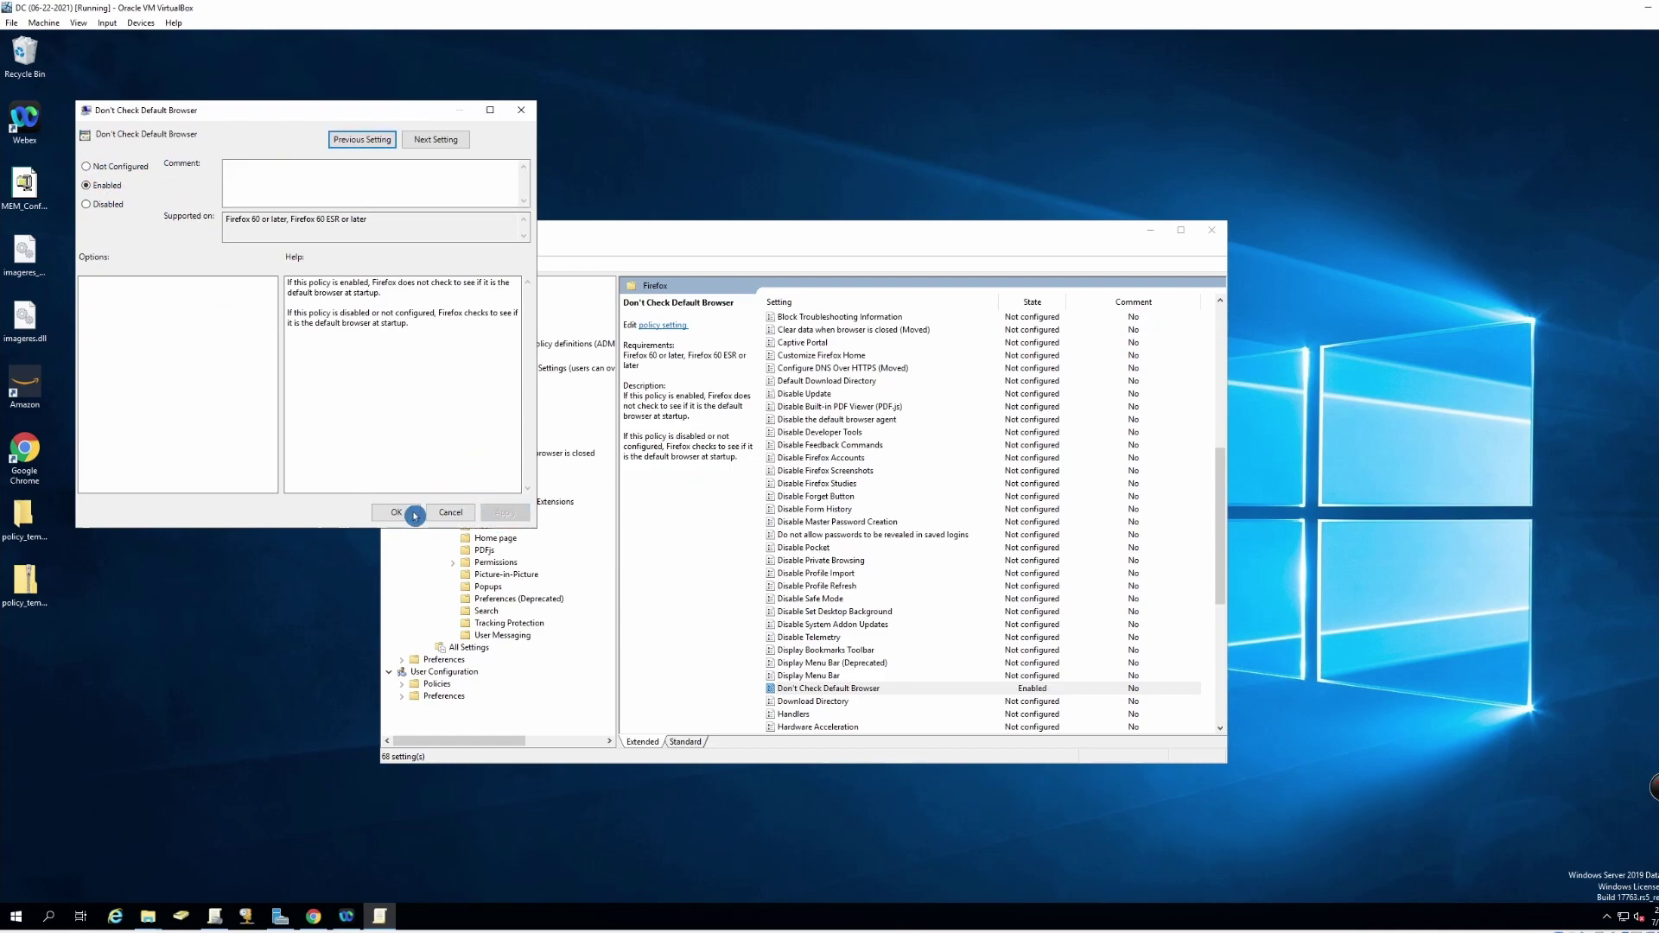
click(397, 513)
Enable the Disable Master Password Creation policy
click(818, 524)
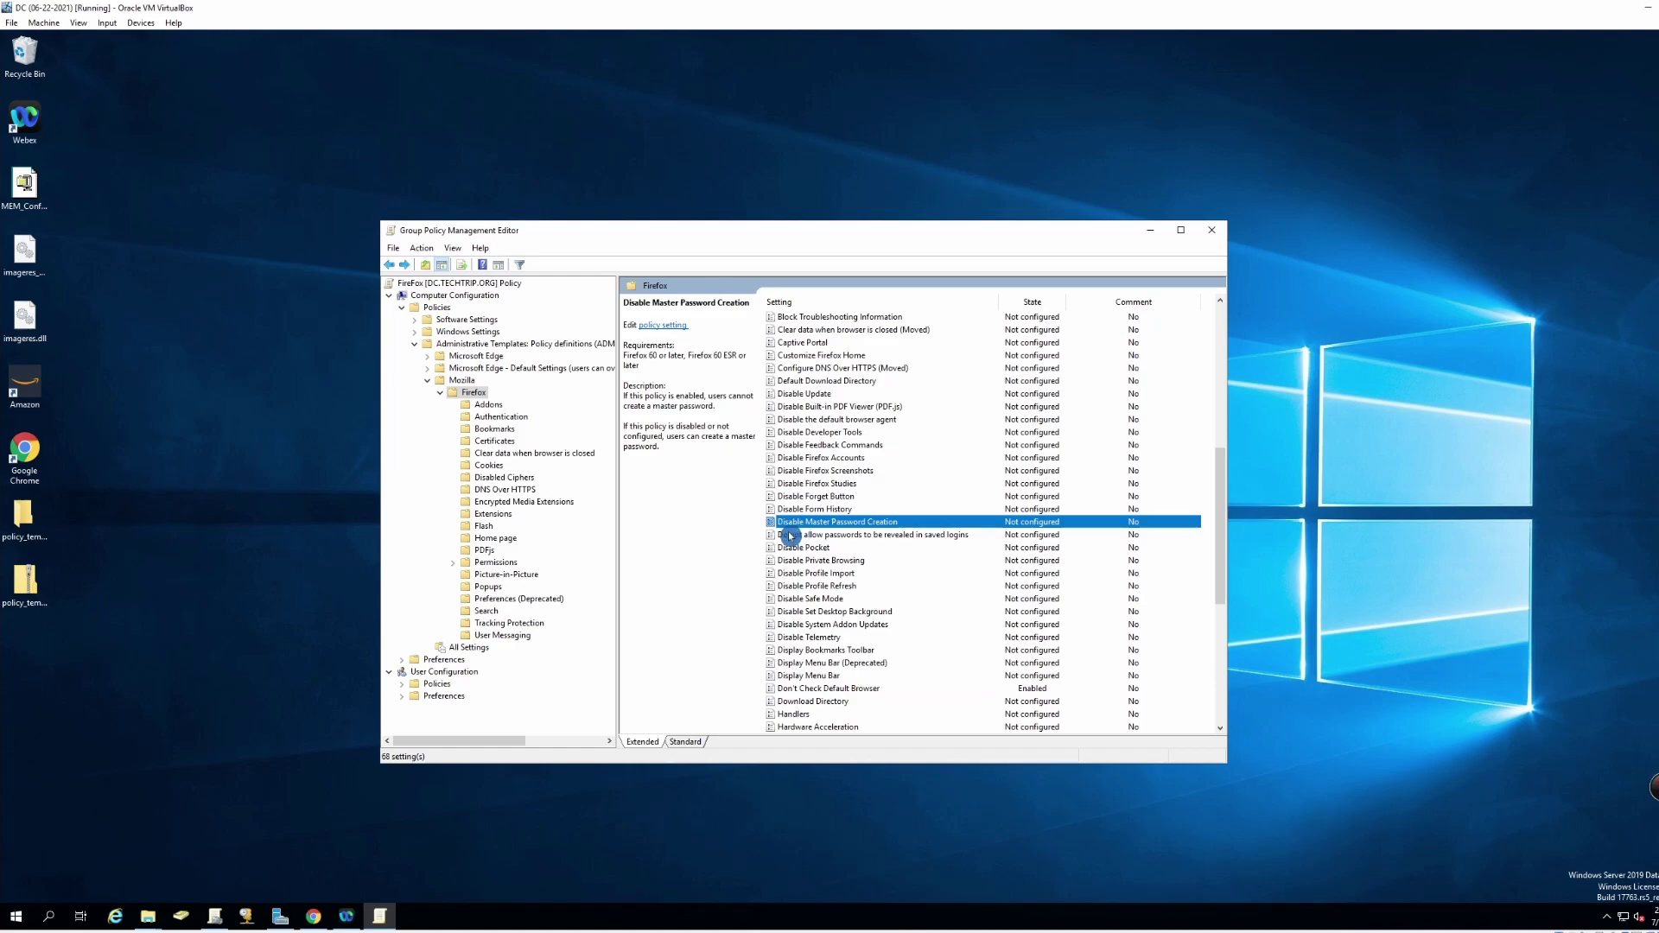
double_click(865, 529)
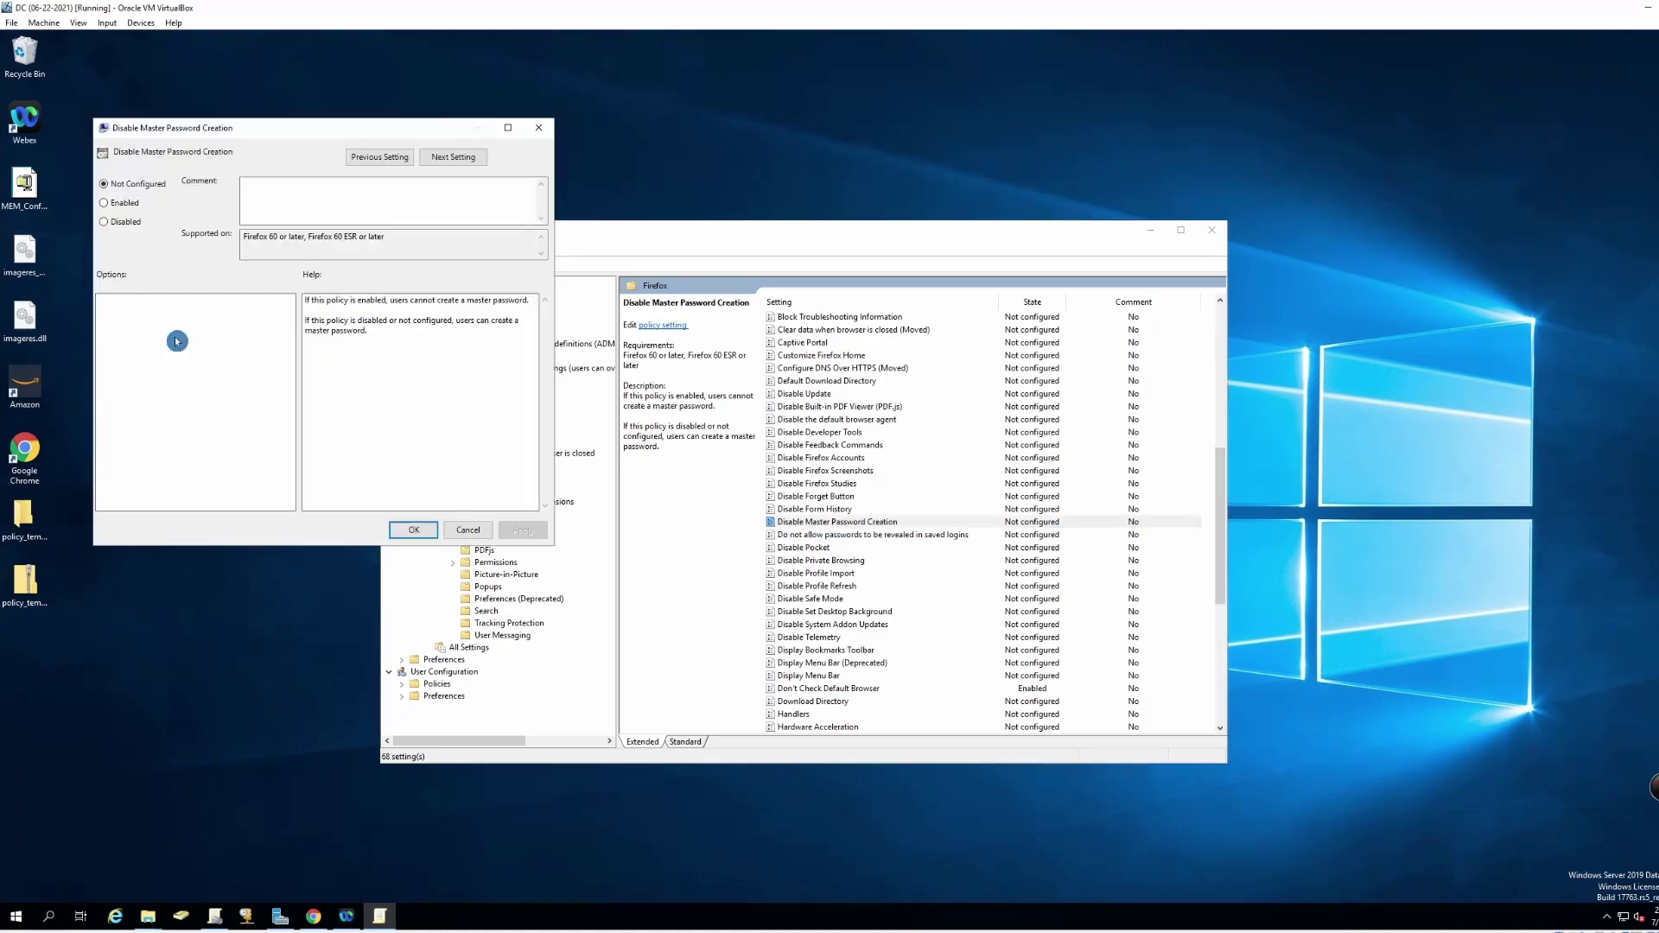
click(119, 203)
click(517, 530)
click(419, 530)
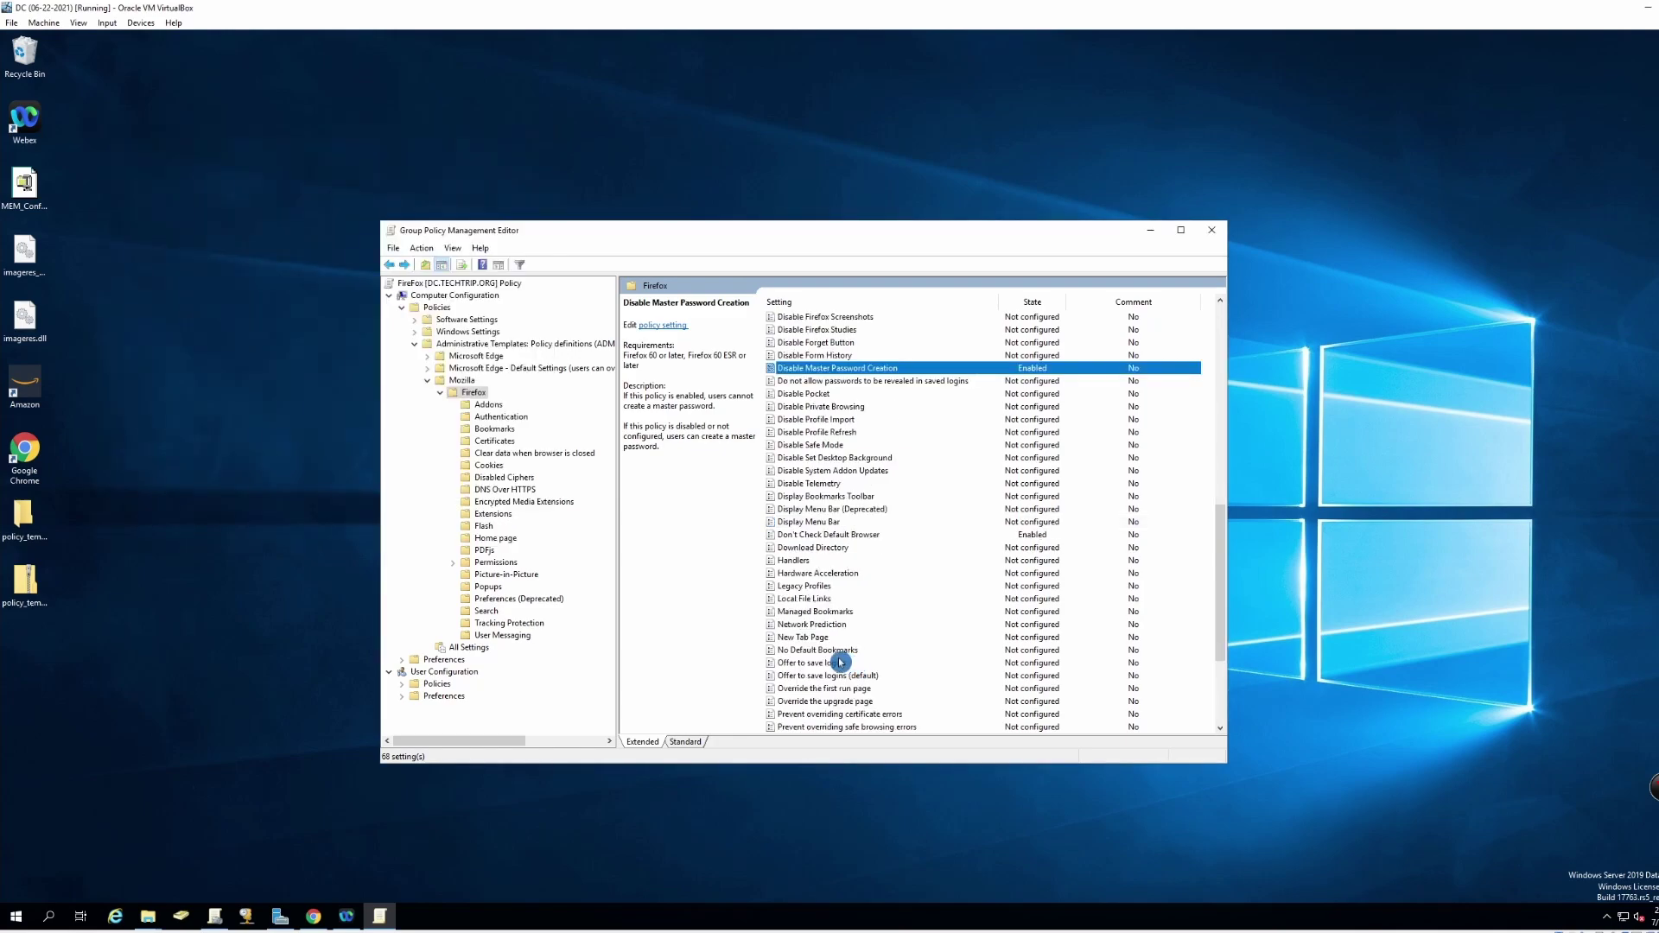
Set the Offer to save logins policy to Disabled
double_click(834, 666)
click(146, 240)
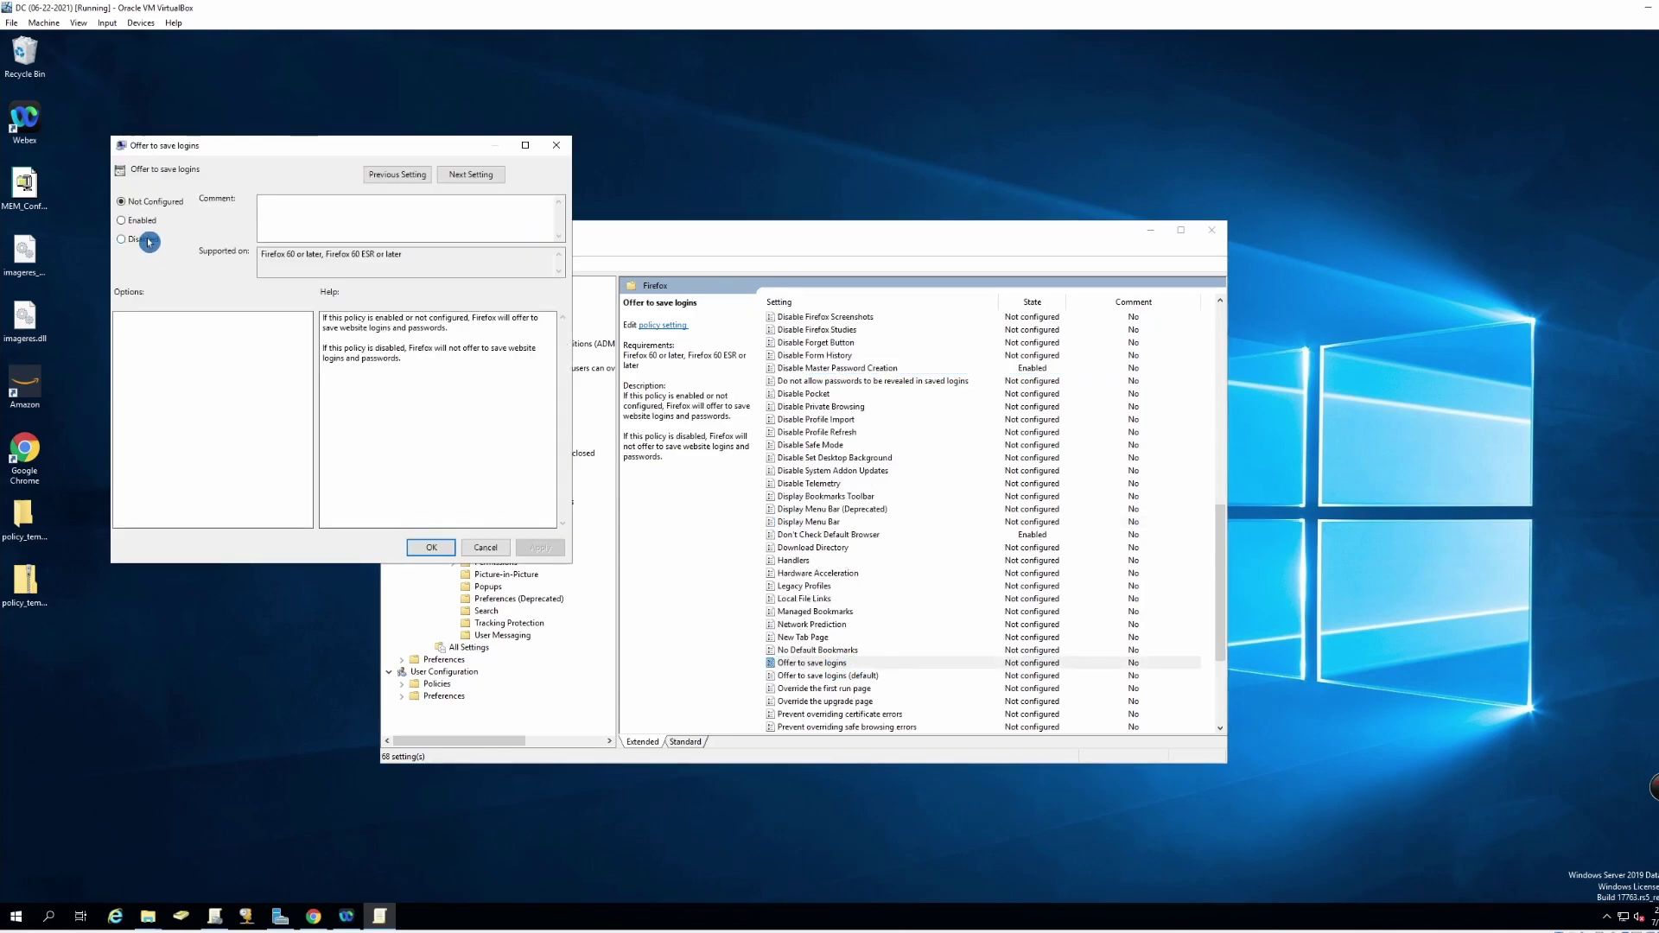
click(515, 548)
click(432, 548)
scroll(1016, 591, down, 2)
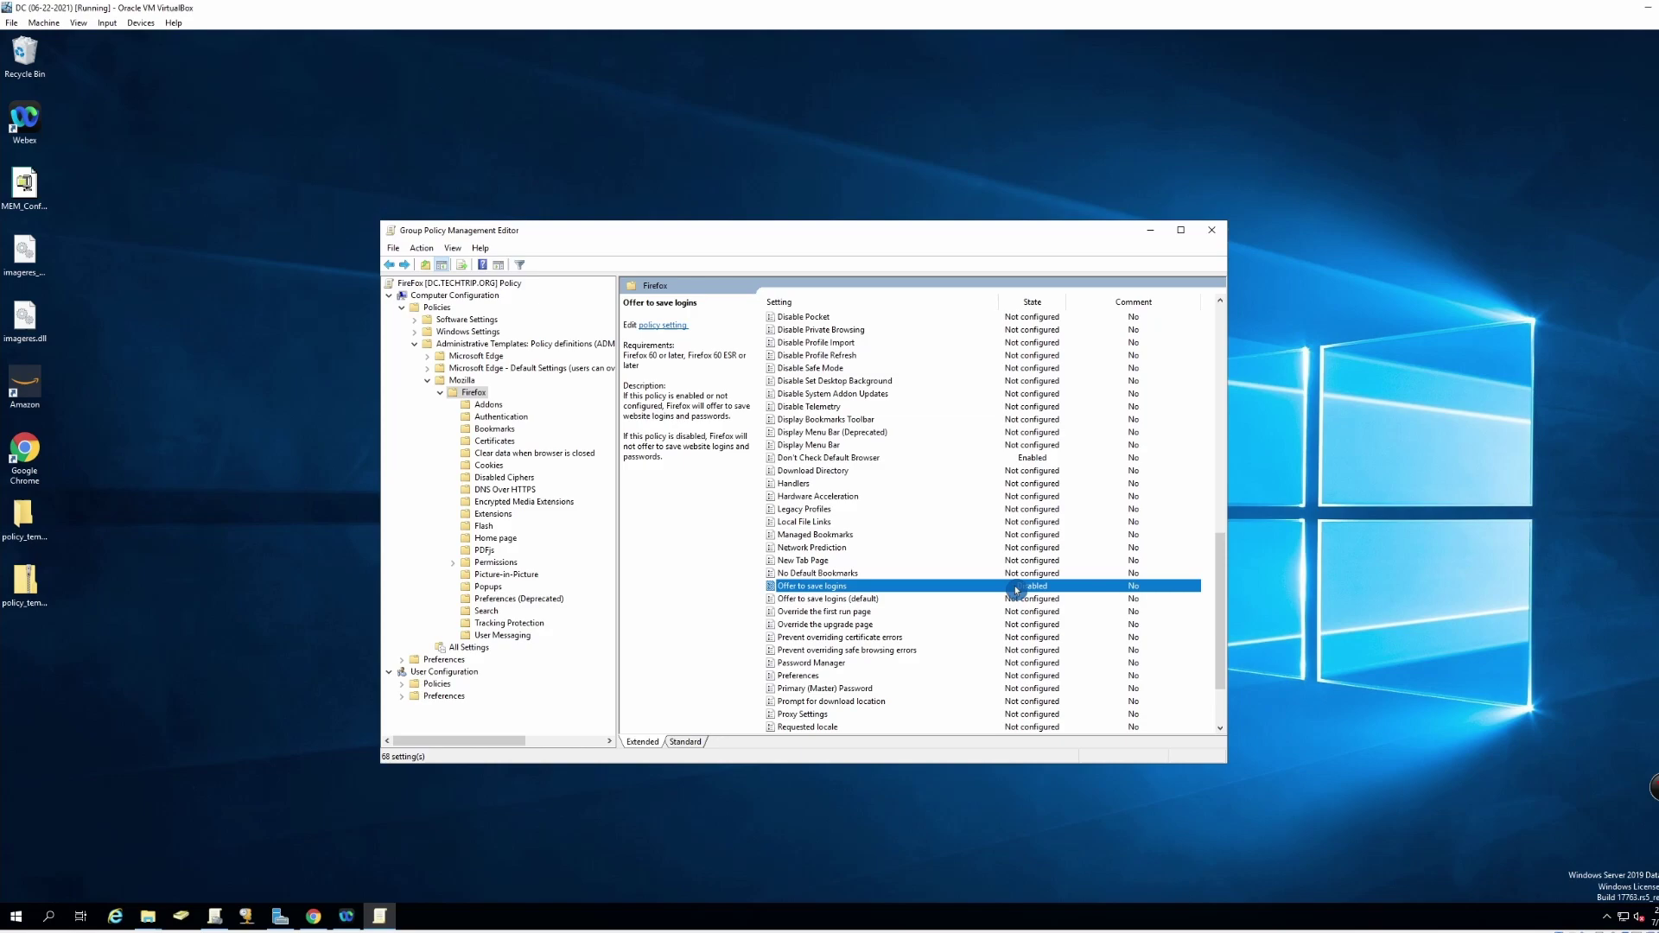
Minimize the policy editor and switch to the Windows 10 VM
click(380, 916)
mouse_move(578, 916)
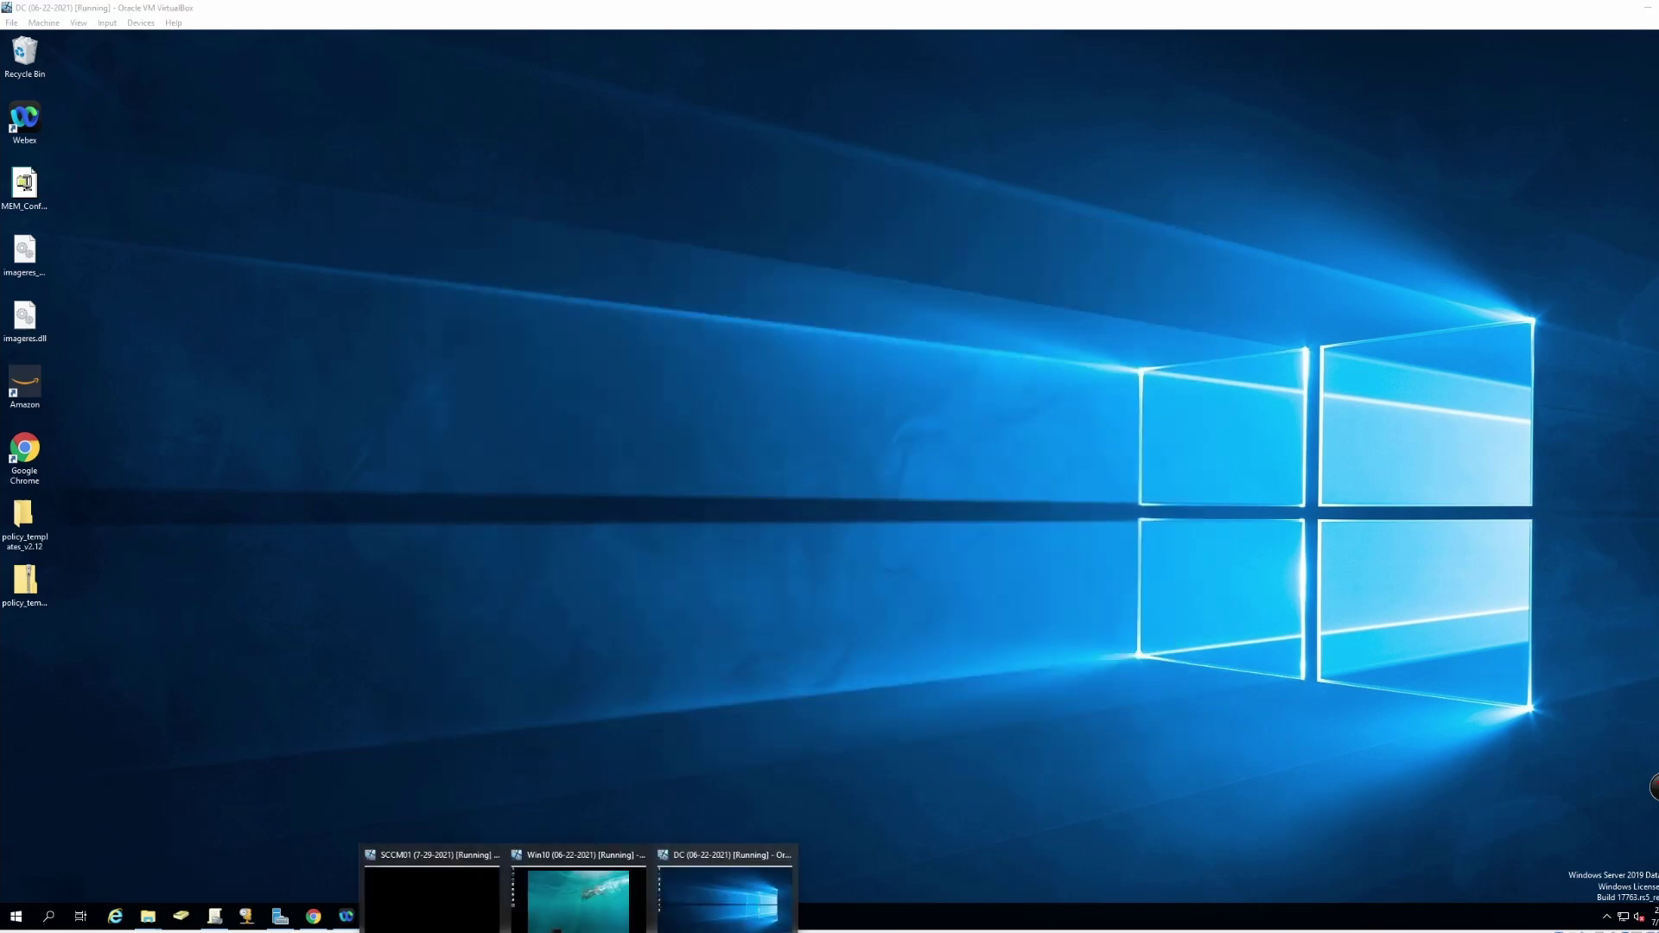
click(632, 860)
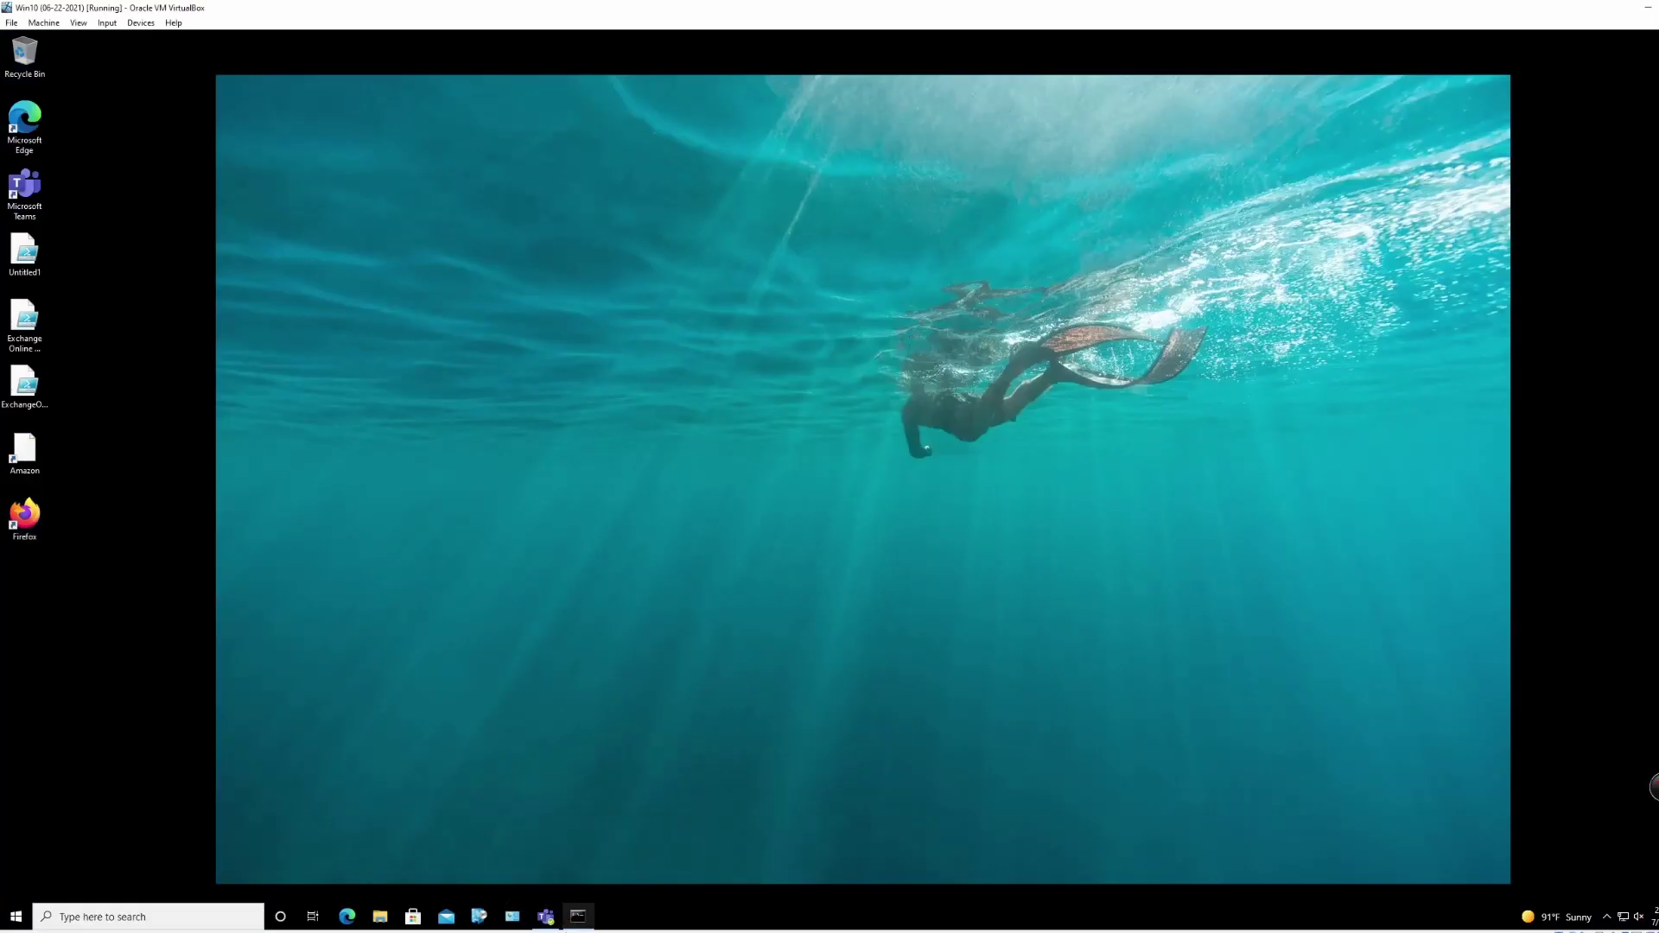
Run gpupdate in Command Prompt, then launch Firefox to see the Google home page
click(164, 916)
text(cmd)
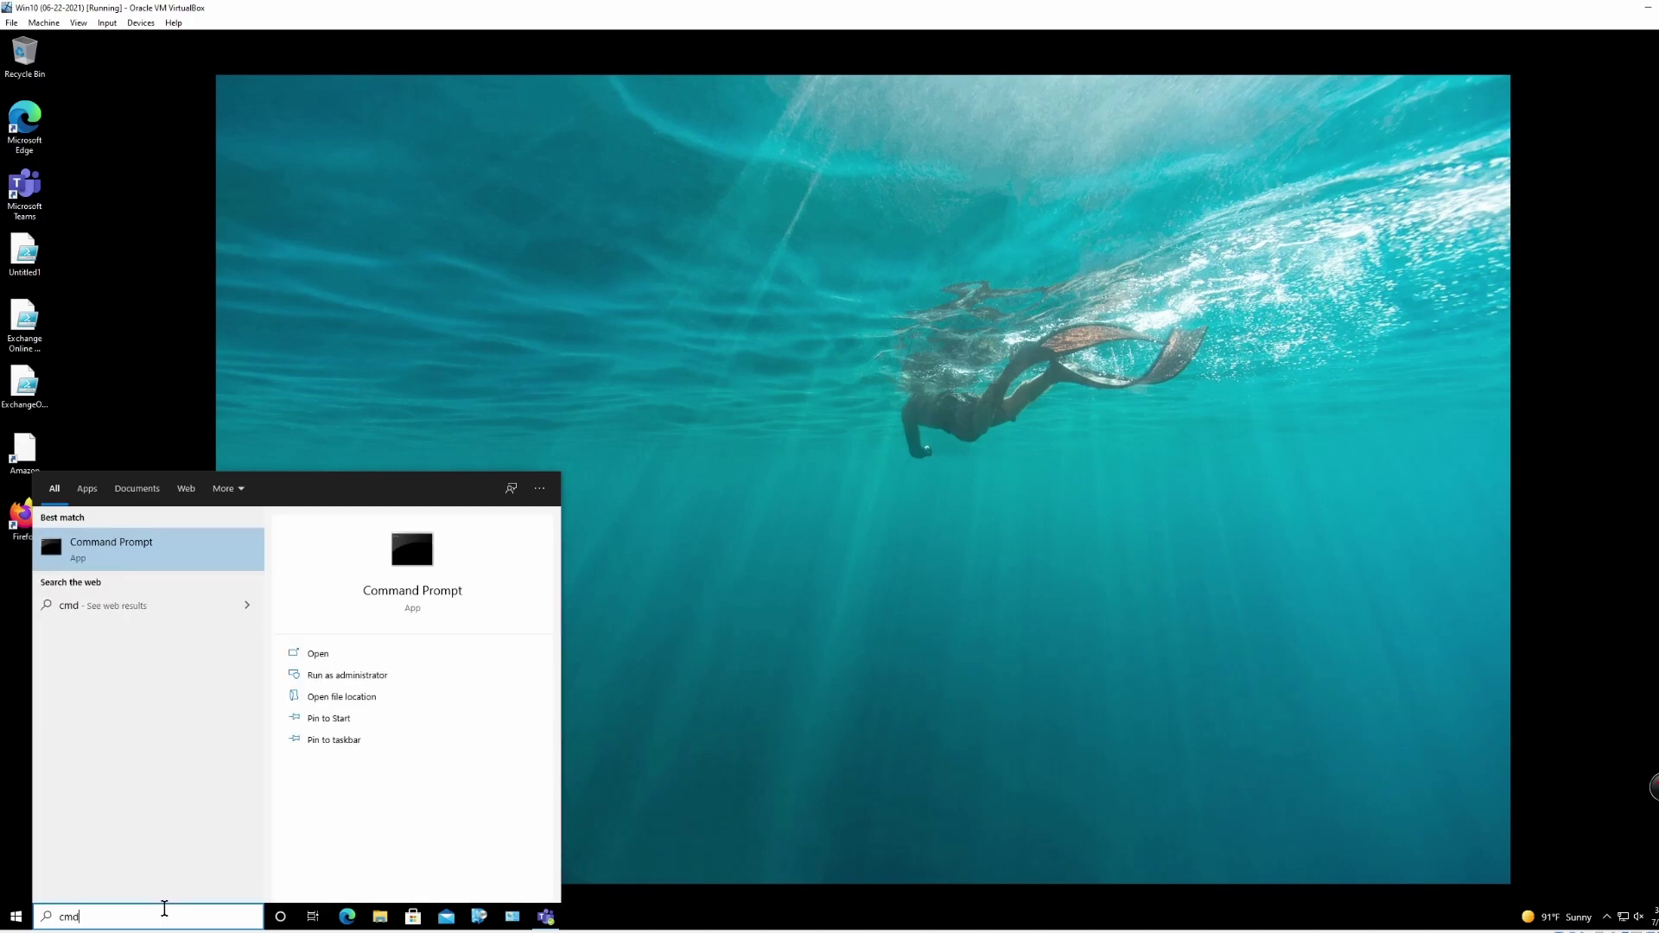
key(Return)
text(gpupdate)
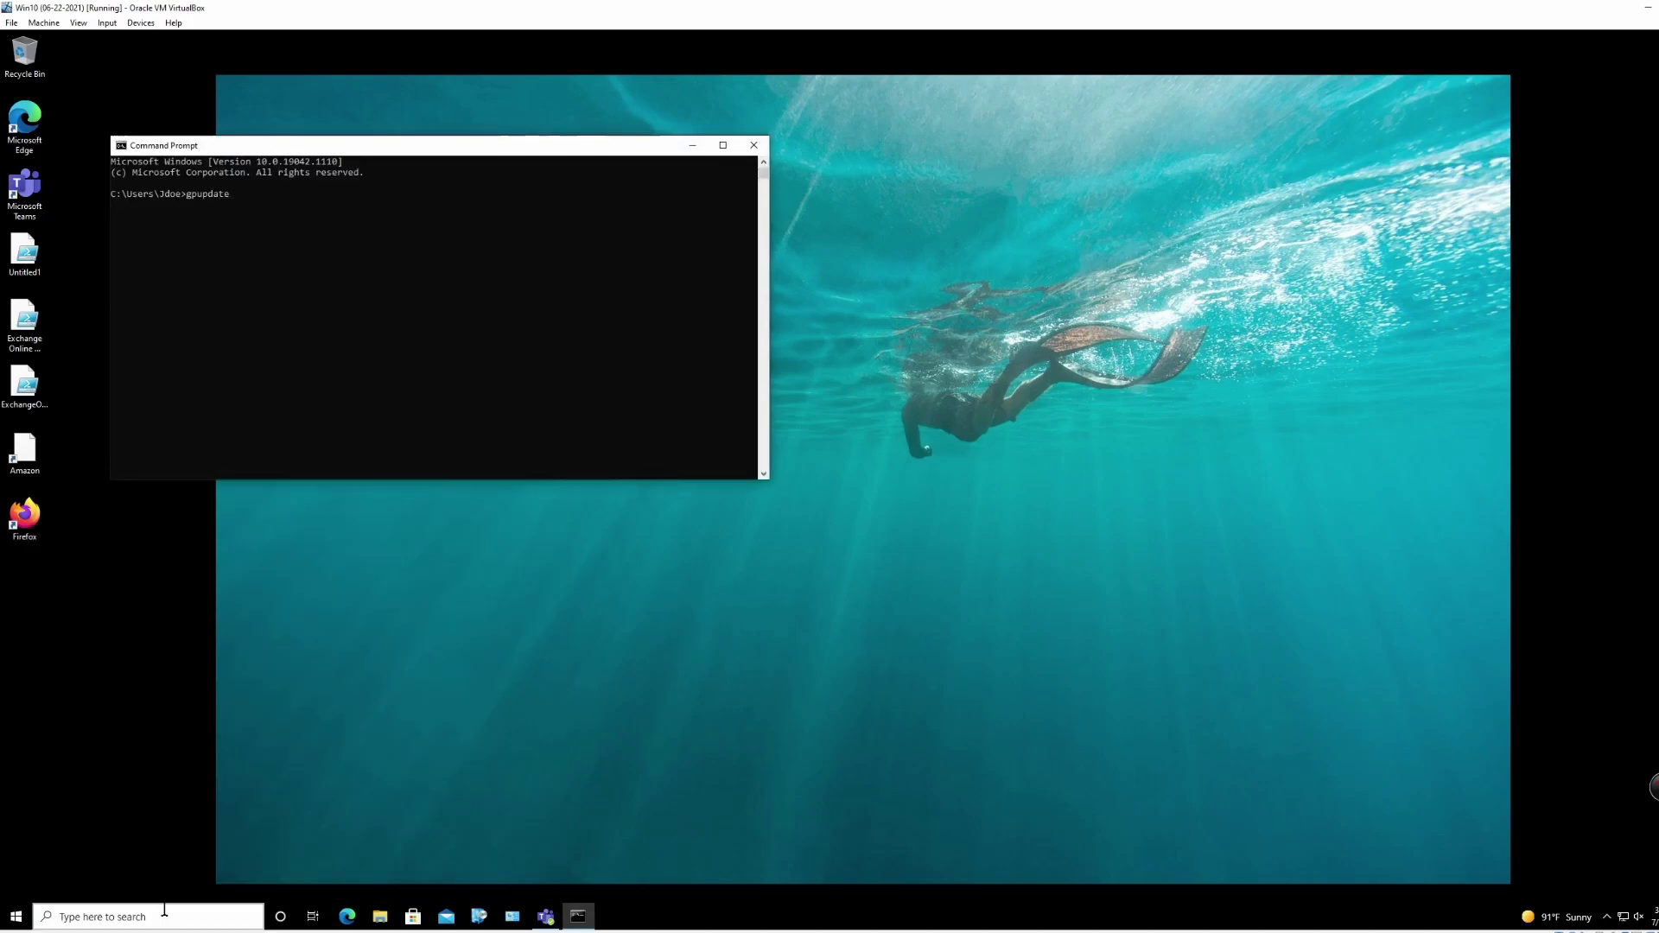
key(Return)
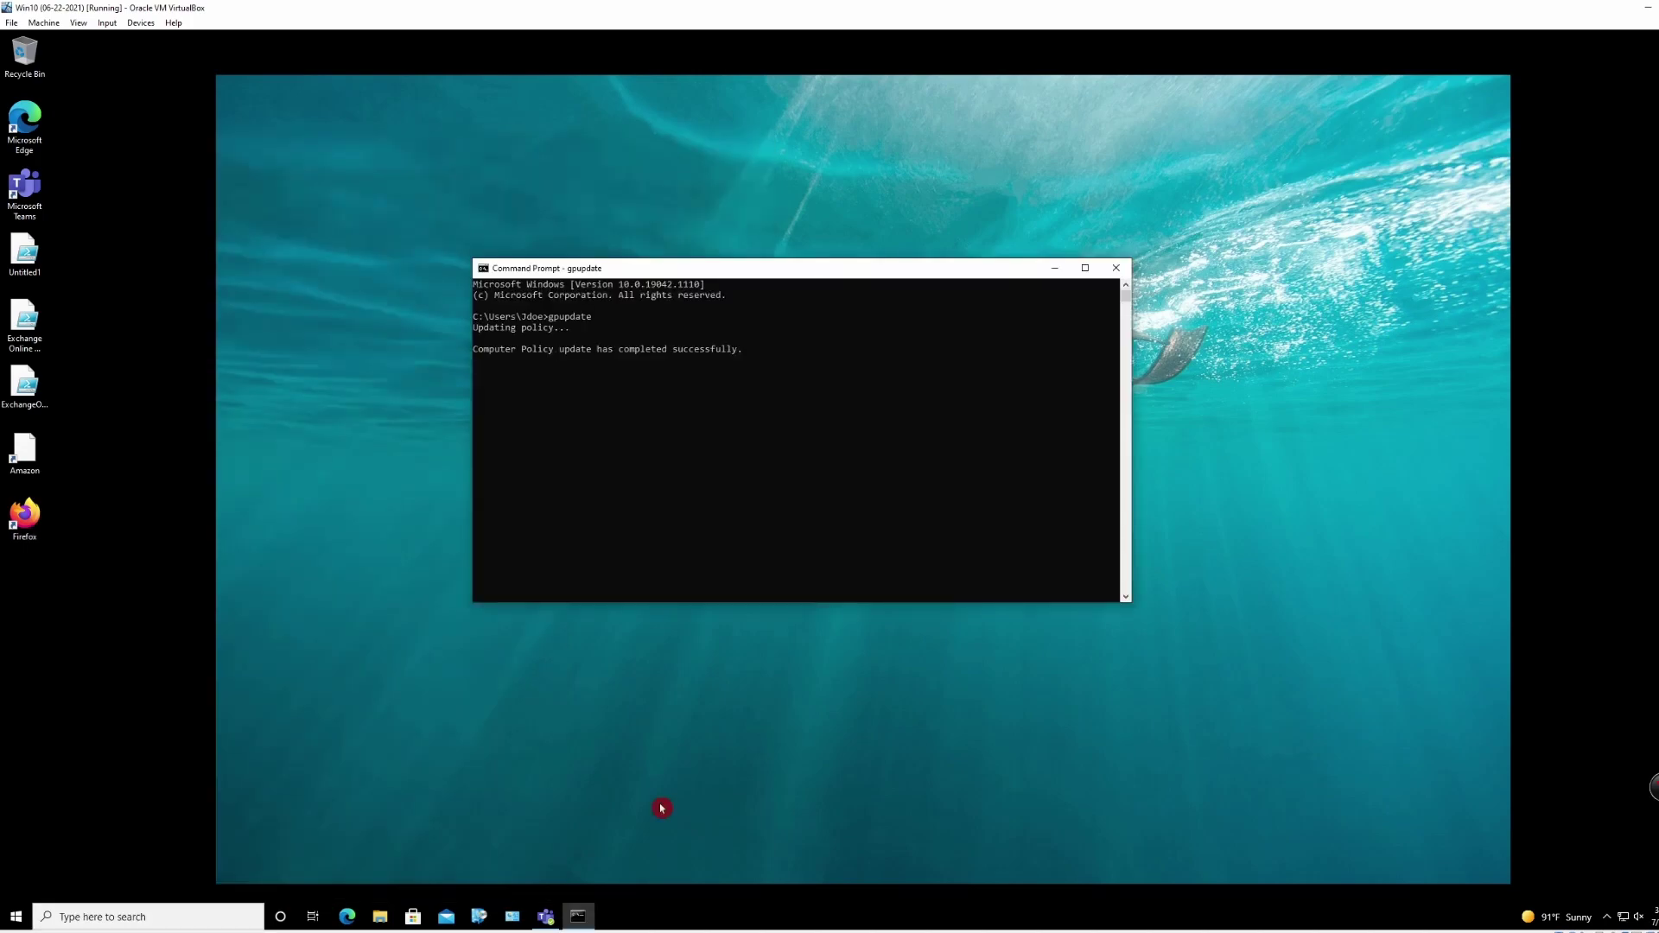
click(1055, 268)
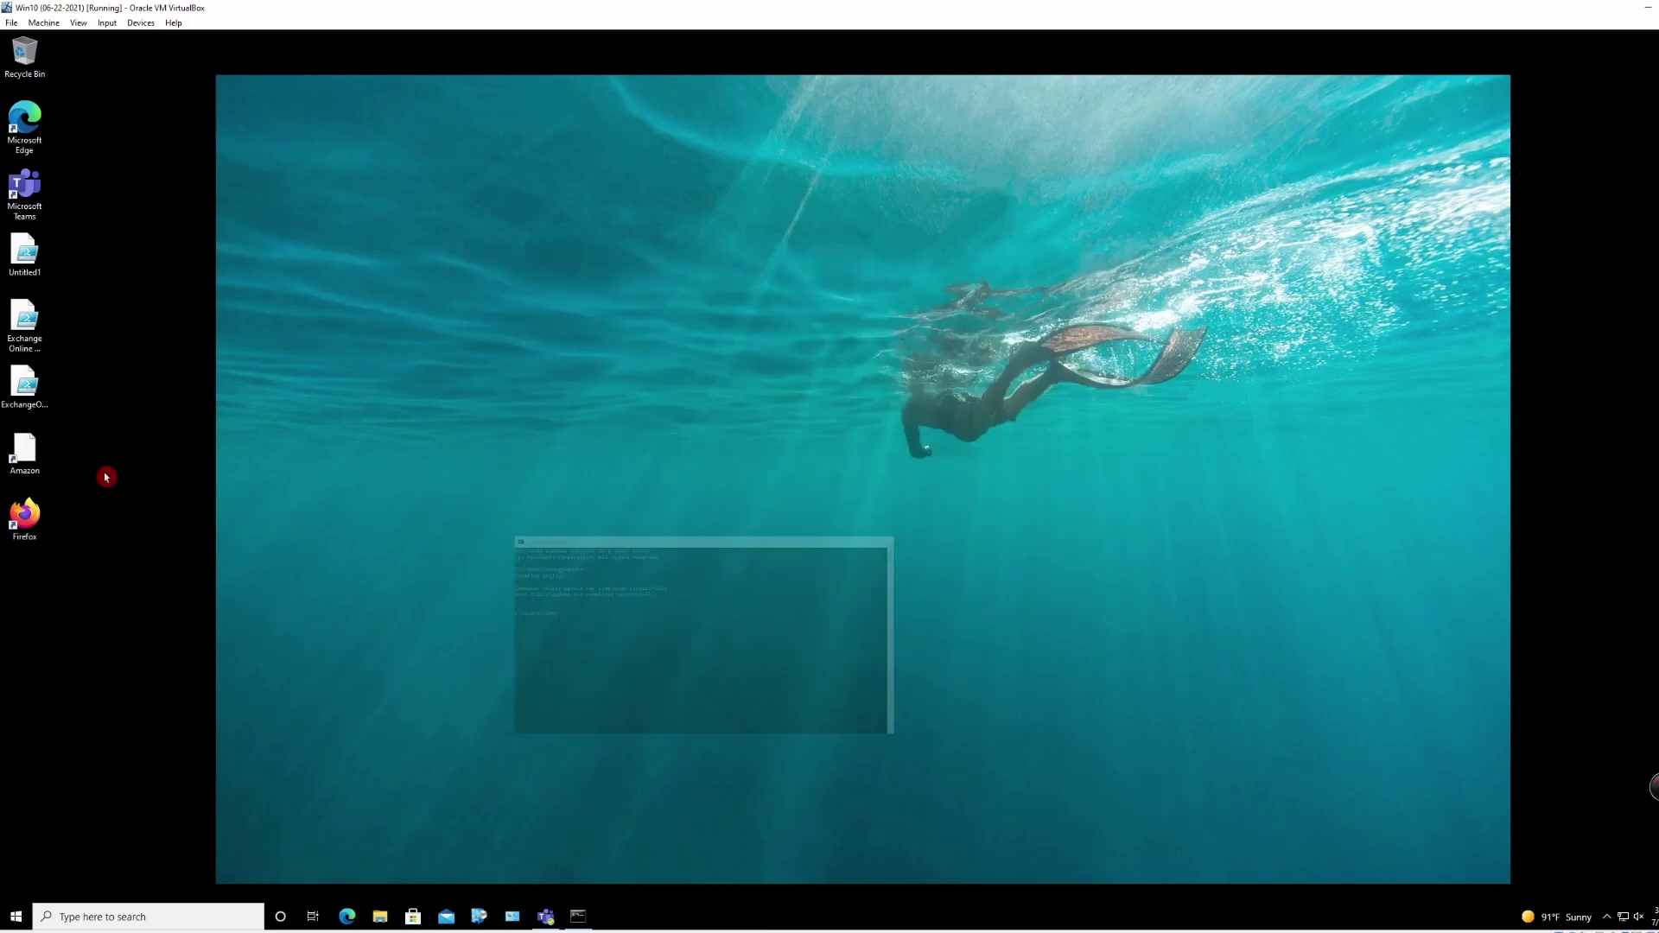
double_click(24, 516)
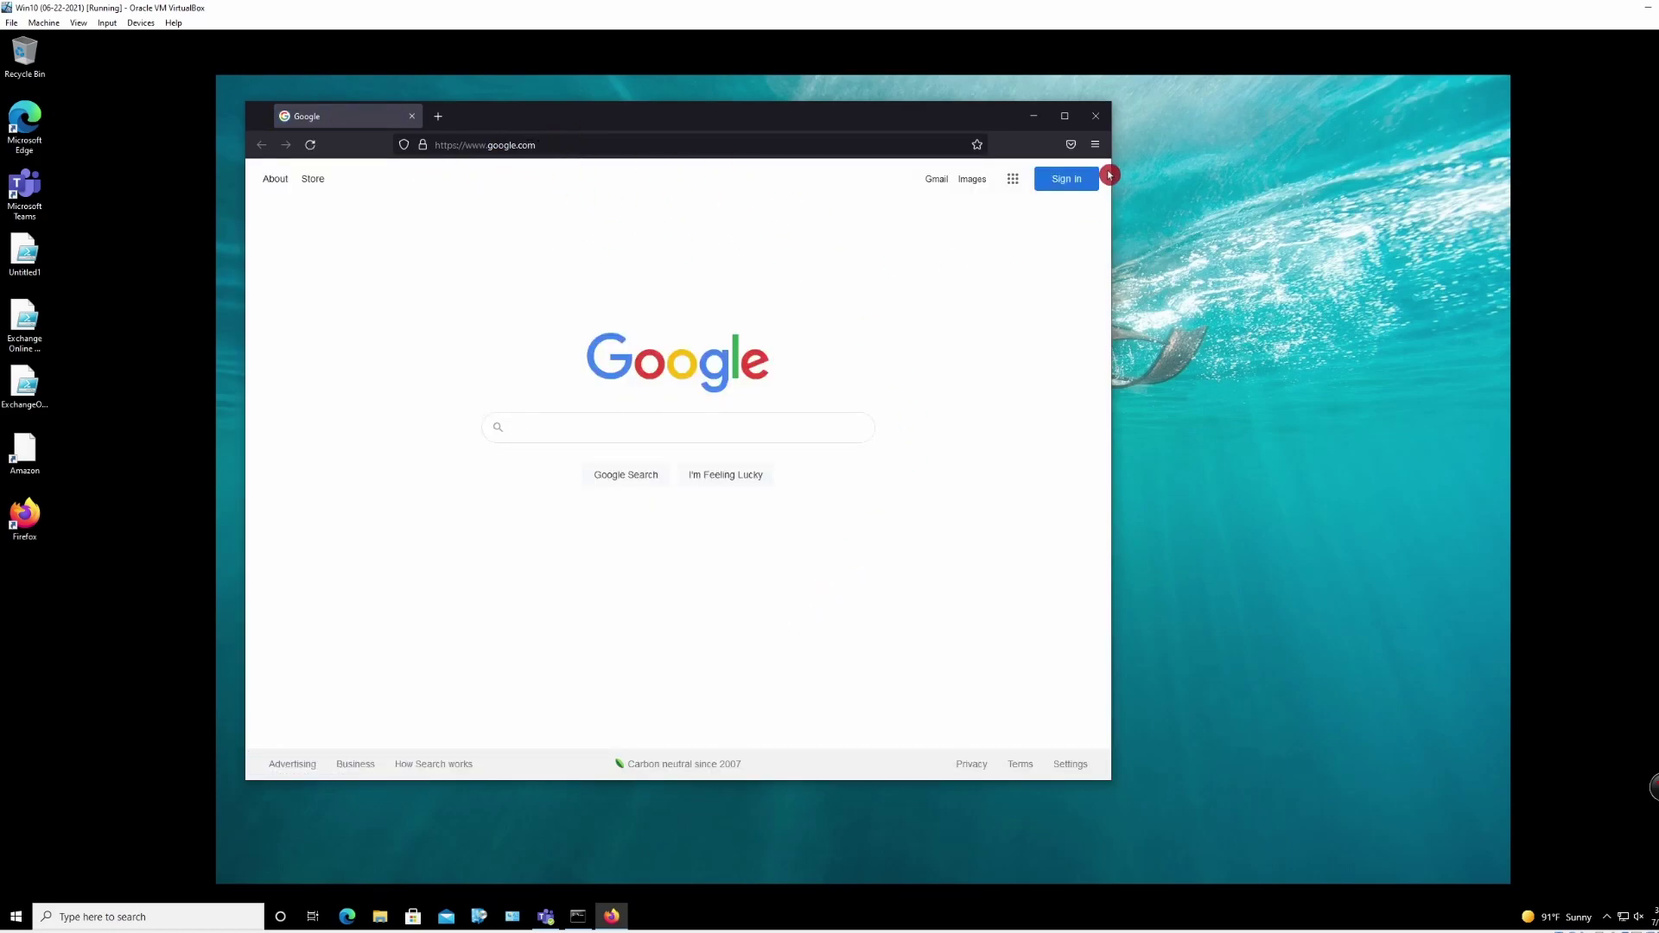
Review Firefox's Privacy & Security and General settings, then open the managed-browser about:policies list
click(1095, 145)
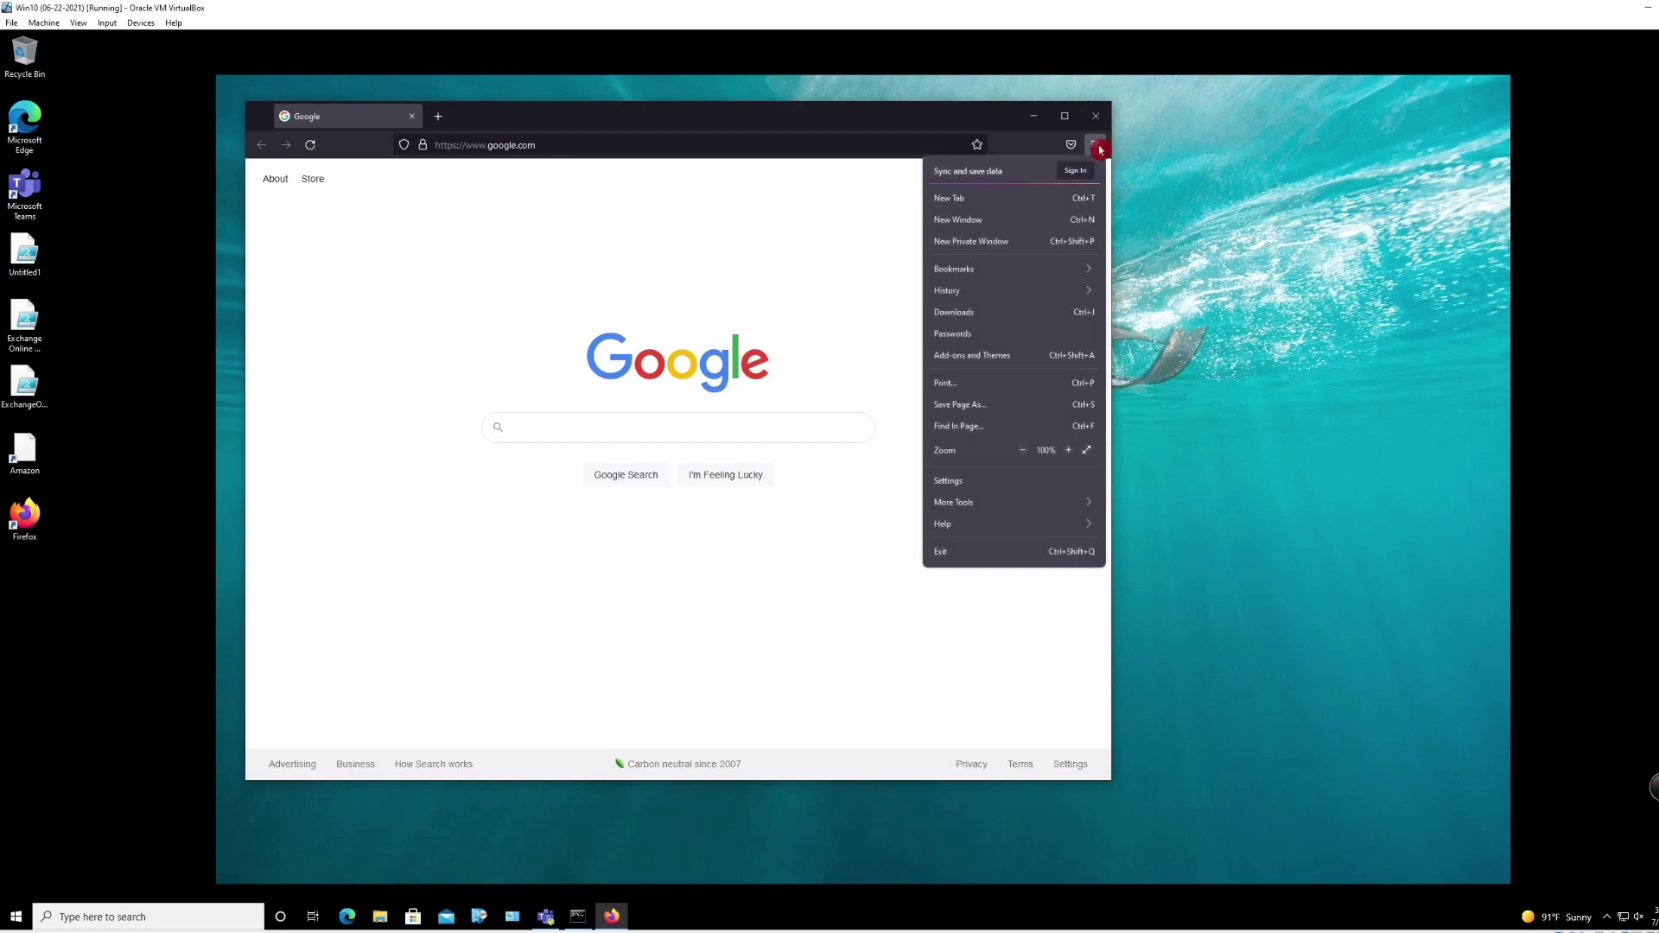
click(983, 478)
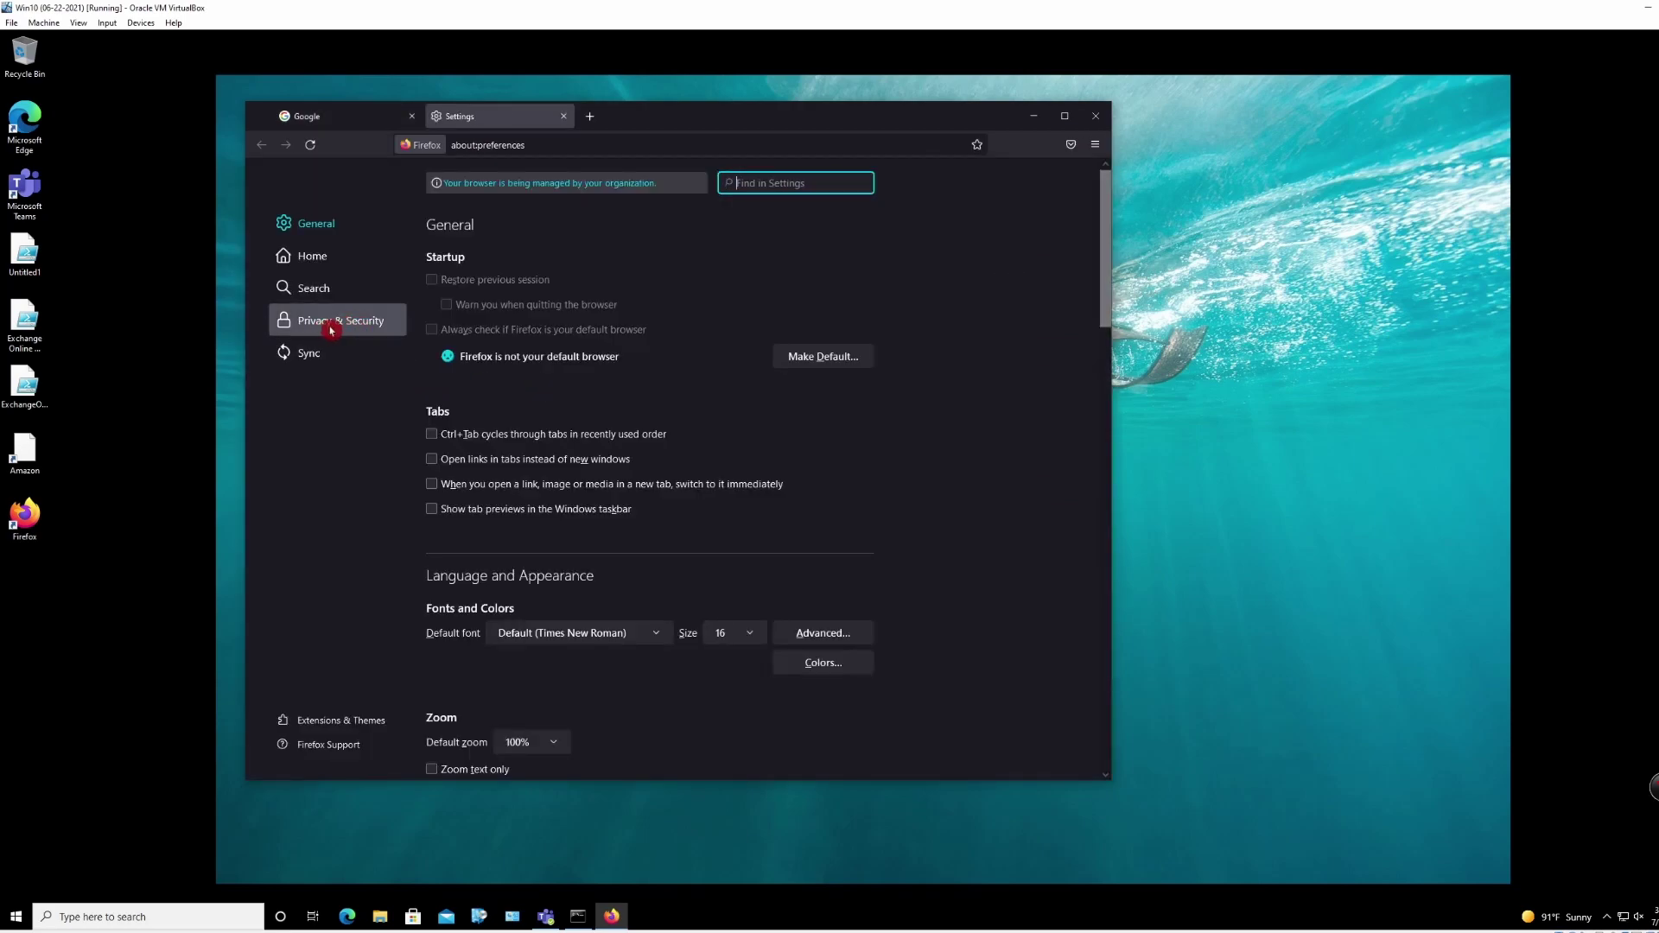
click(331, 327)
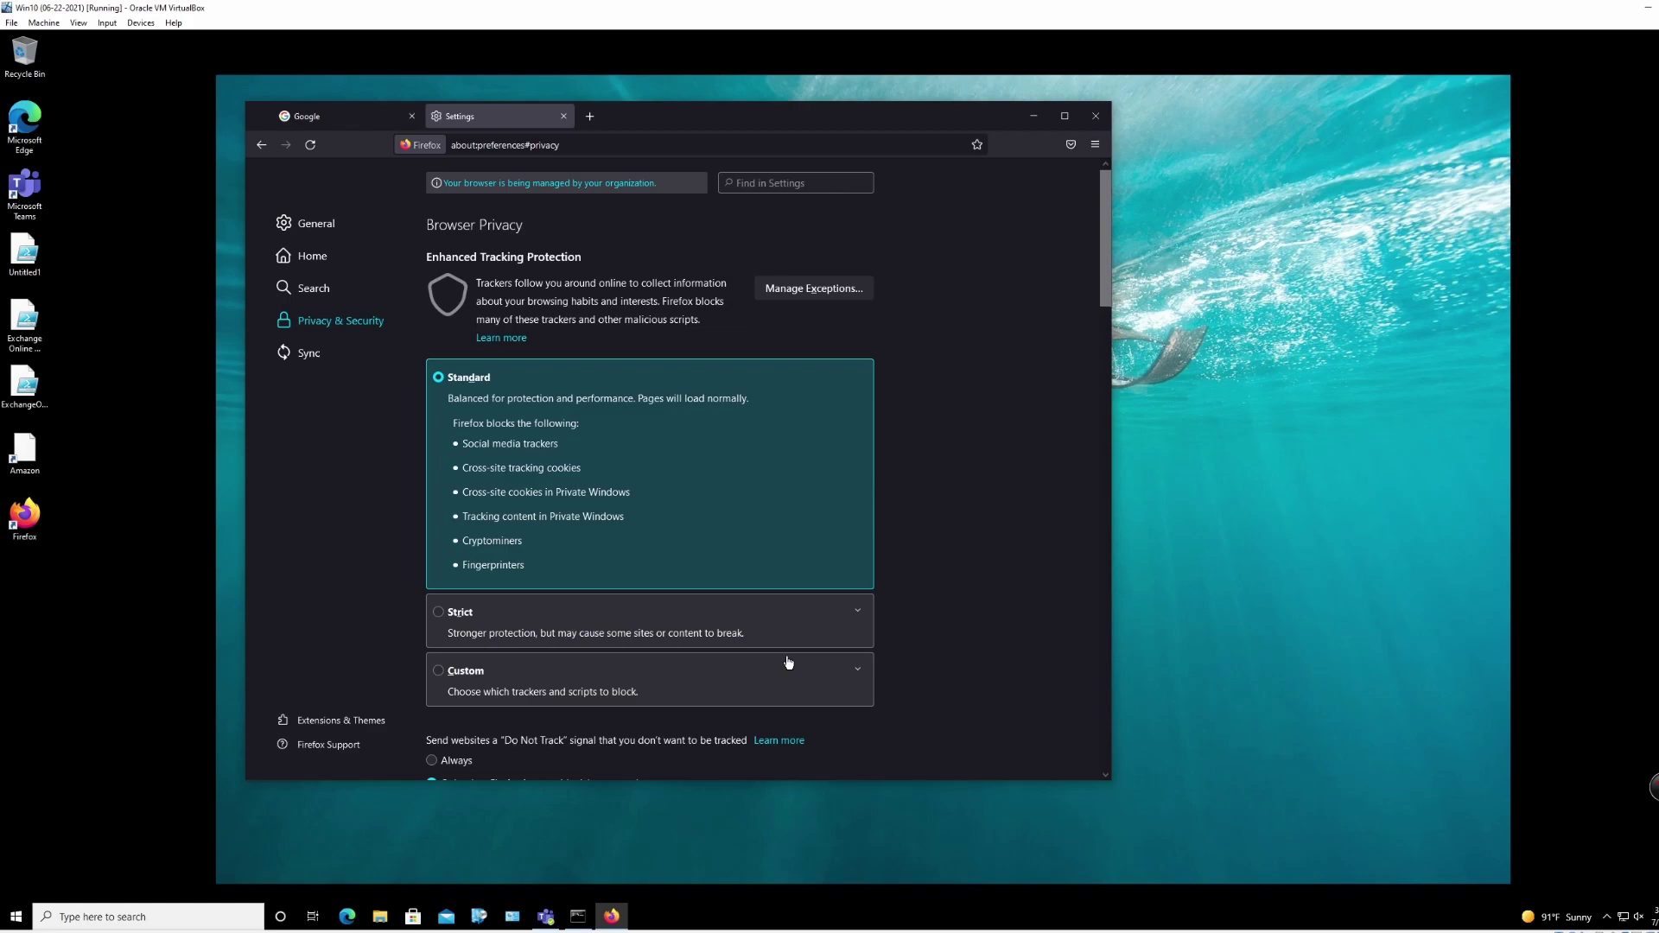
scroll(674, 588, down, 5)
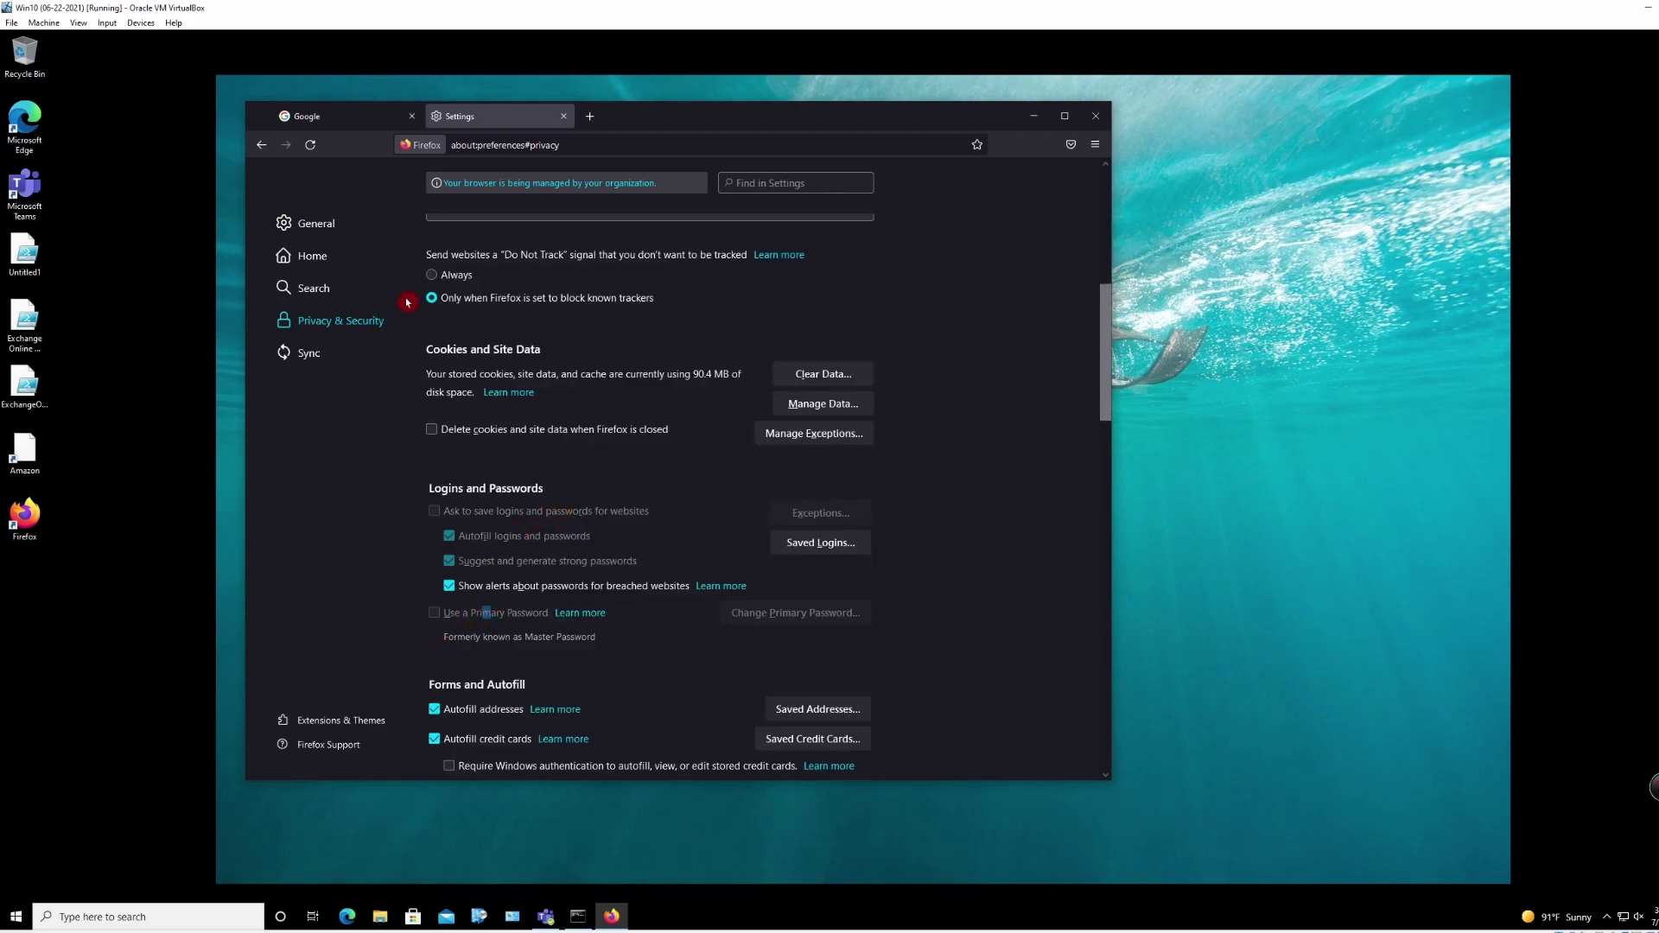
scroll(380, 276, up, 3)
click(320, 227)
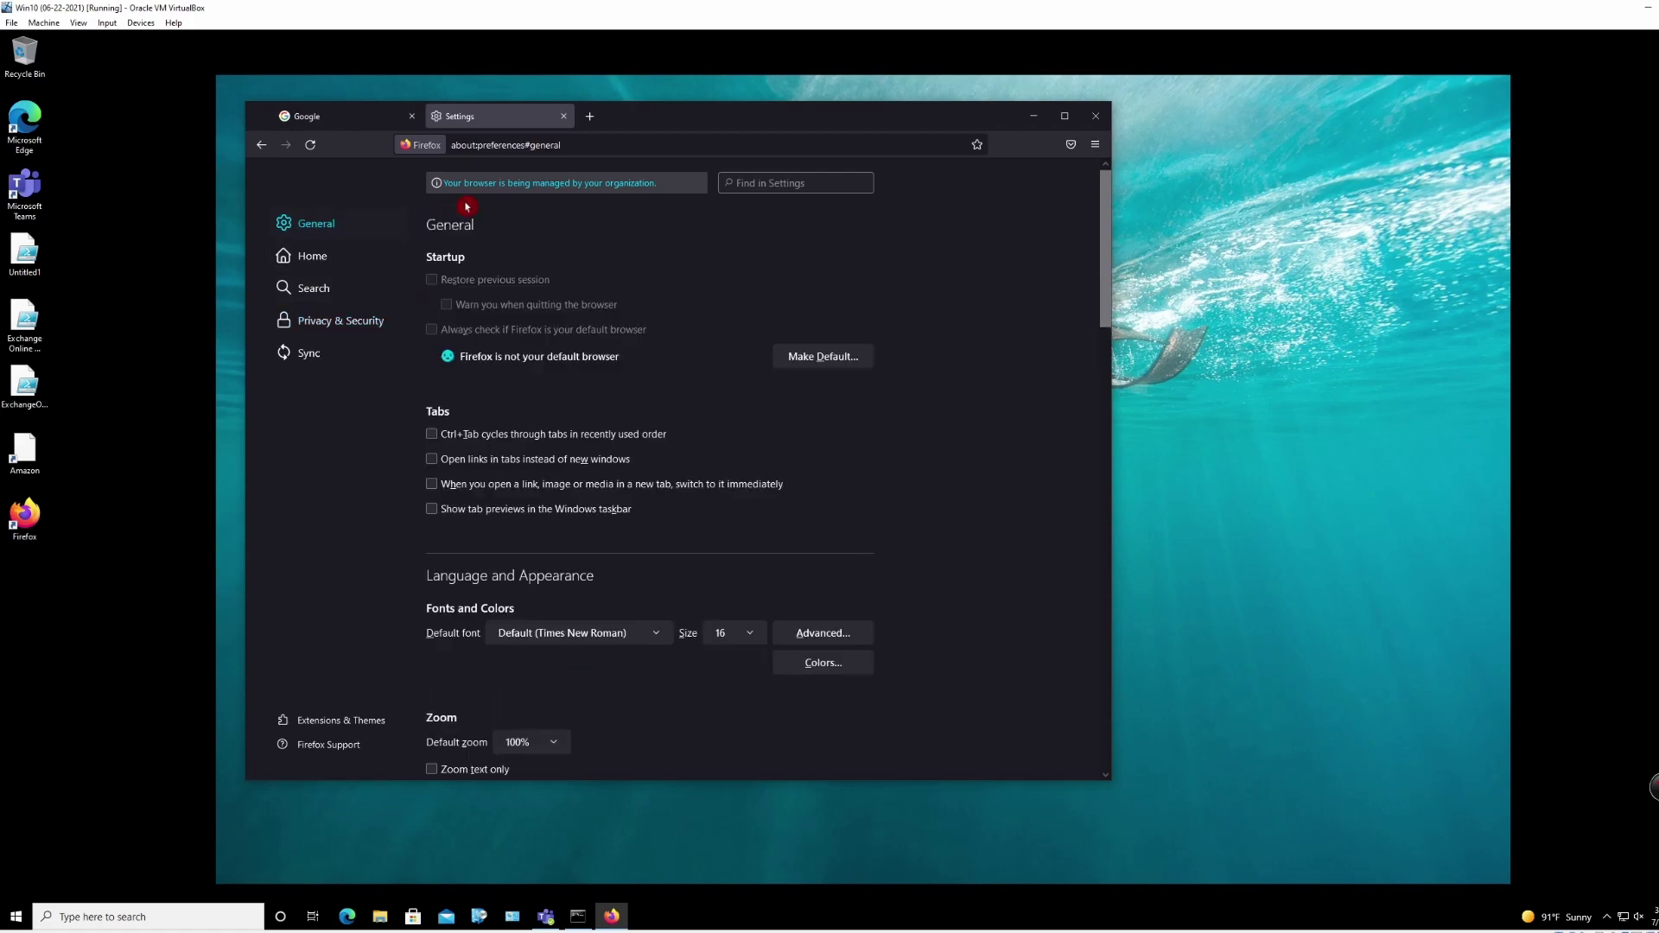
click(586, 184)
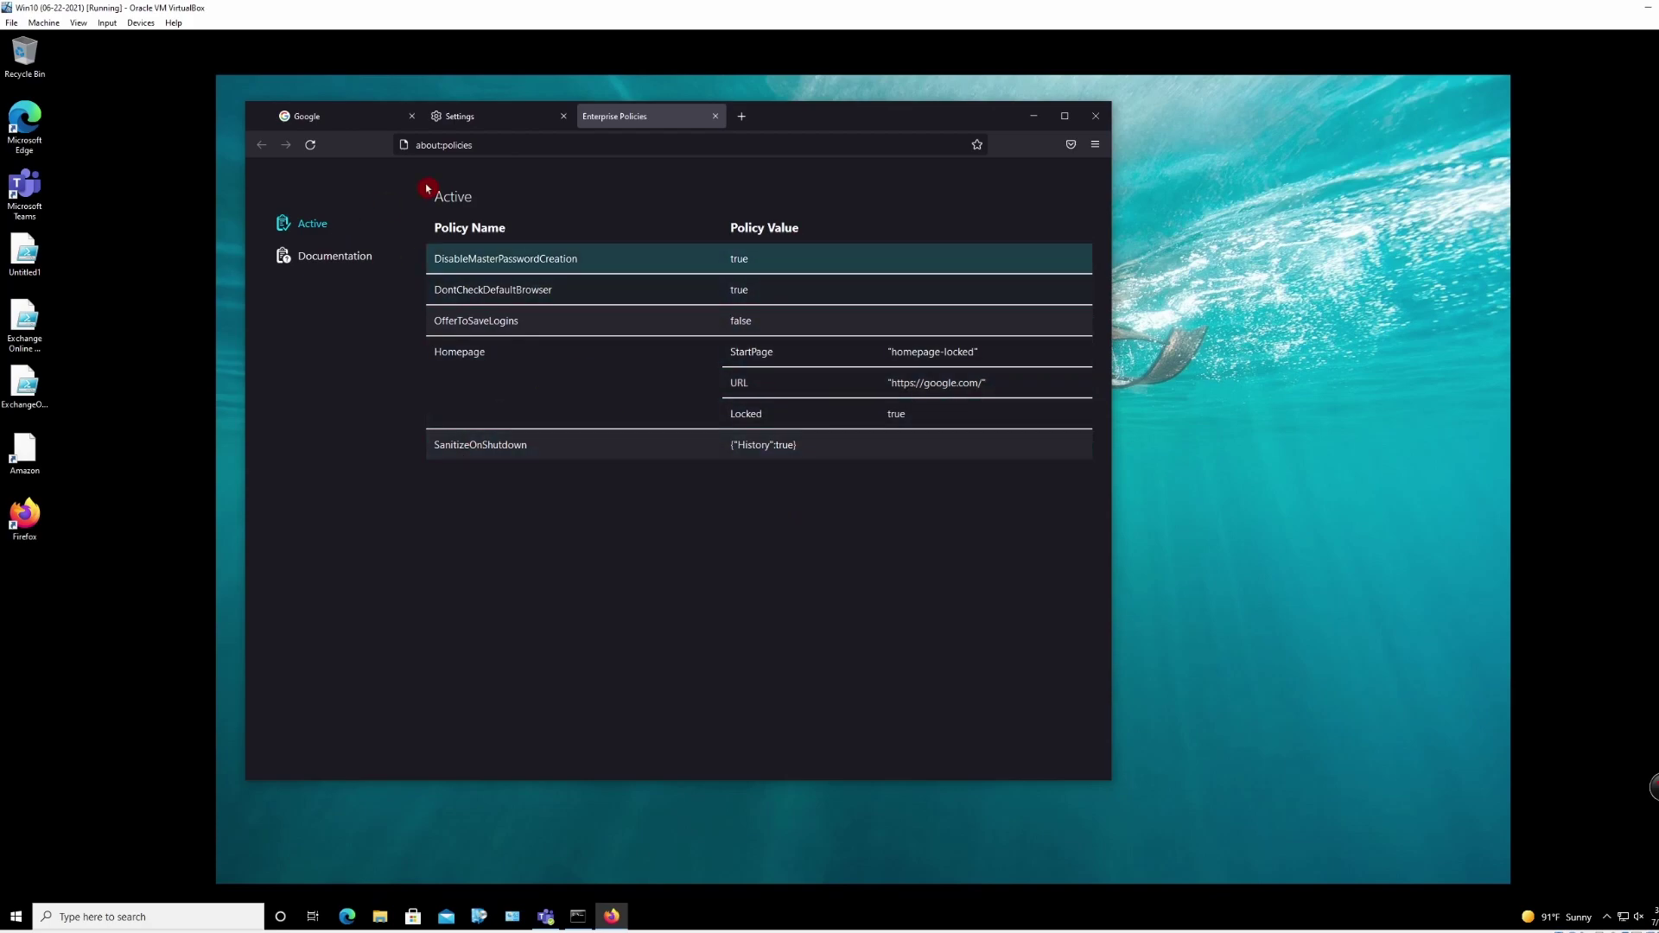
Visit Facebook and Amazon in two new Firefox tabs
click(740, 116)
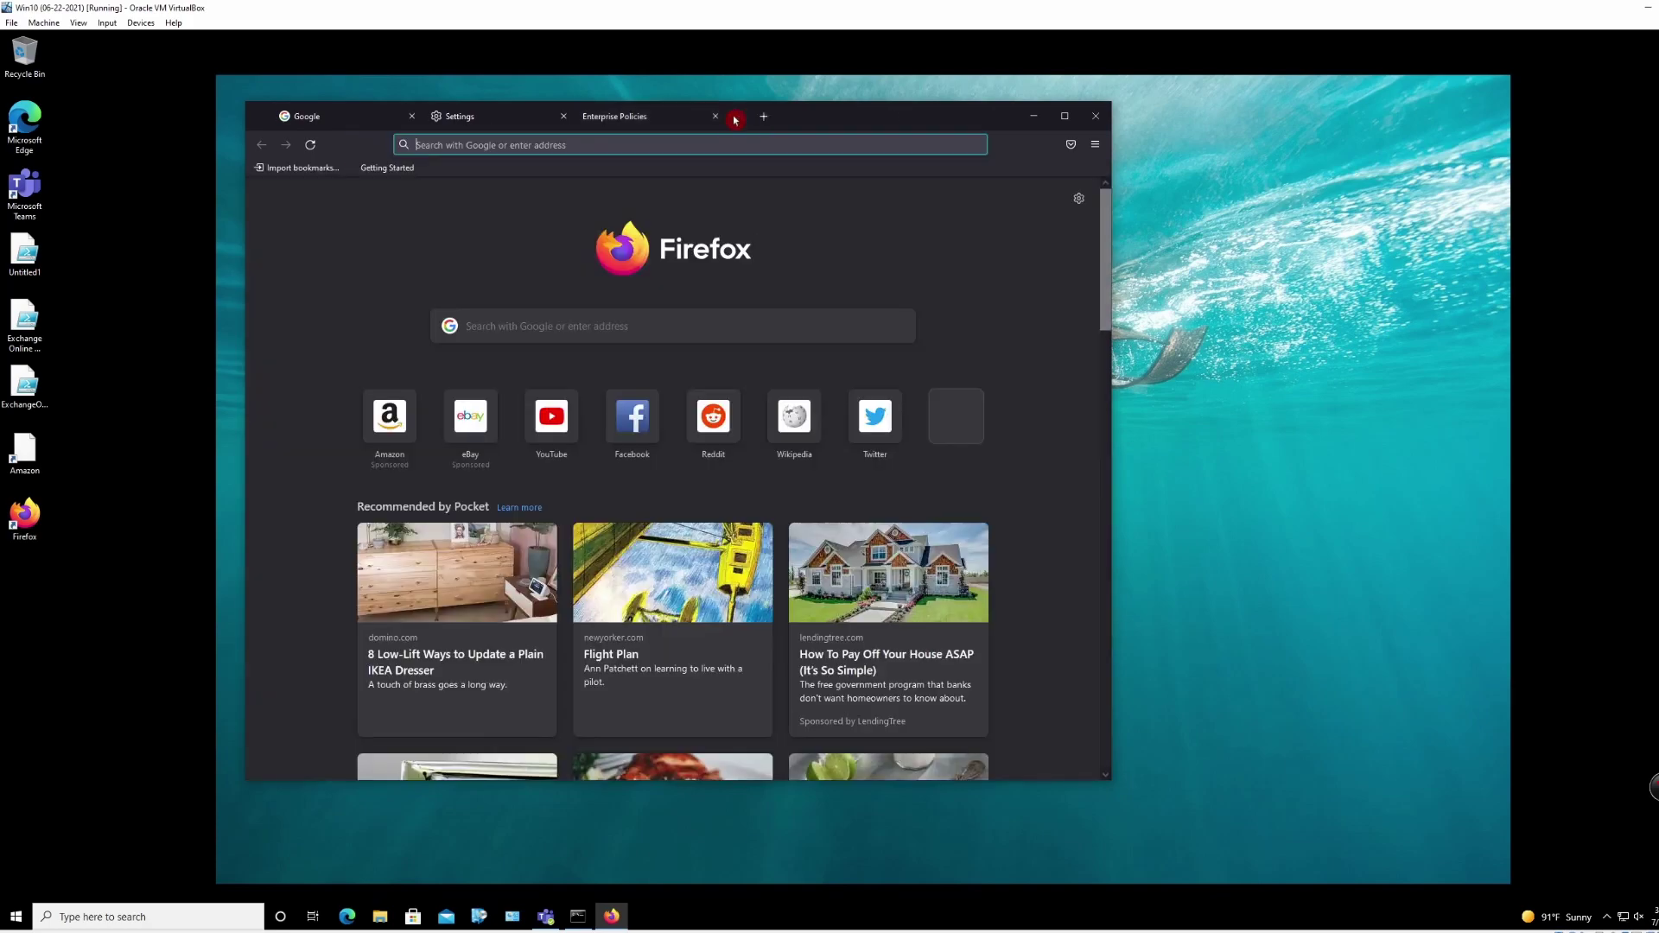
click(631, 420)
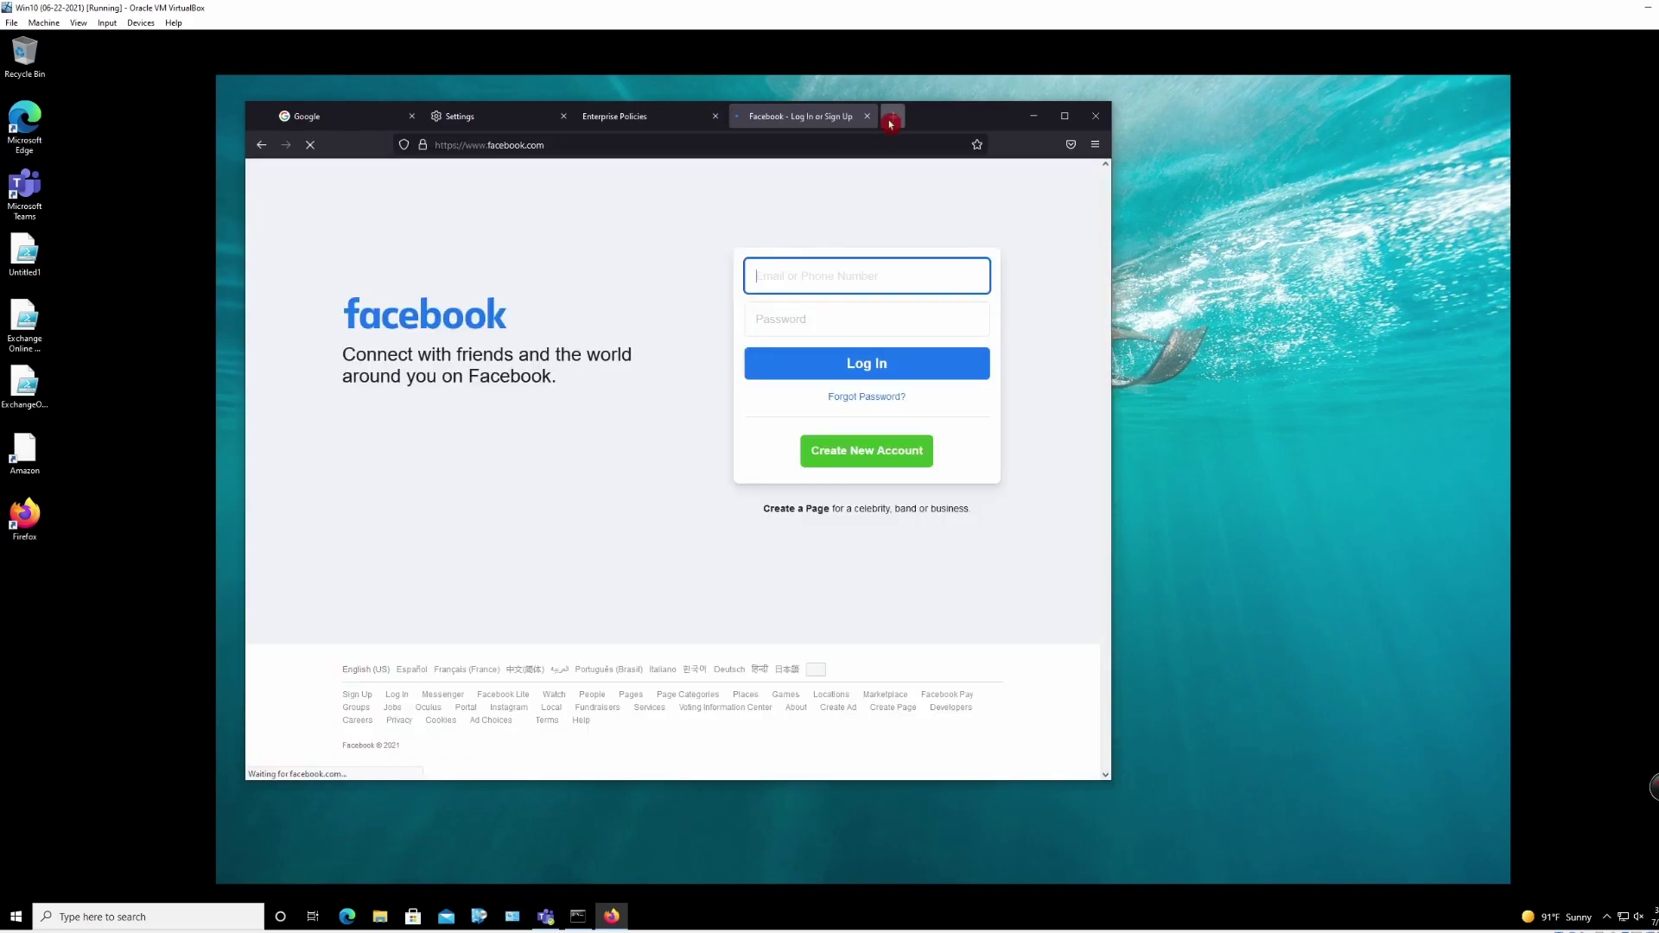
click(890, 120)
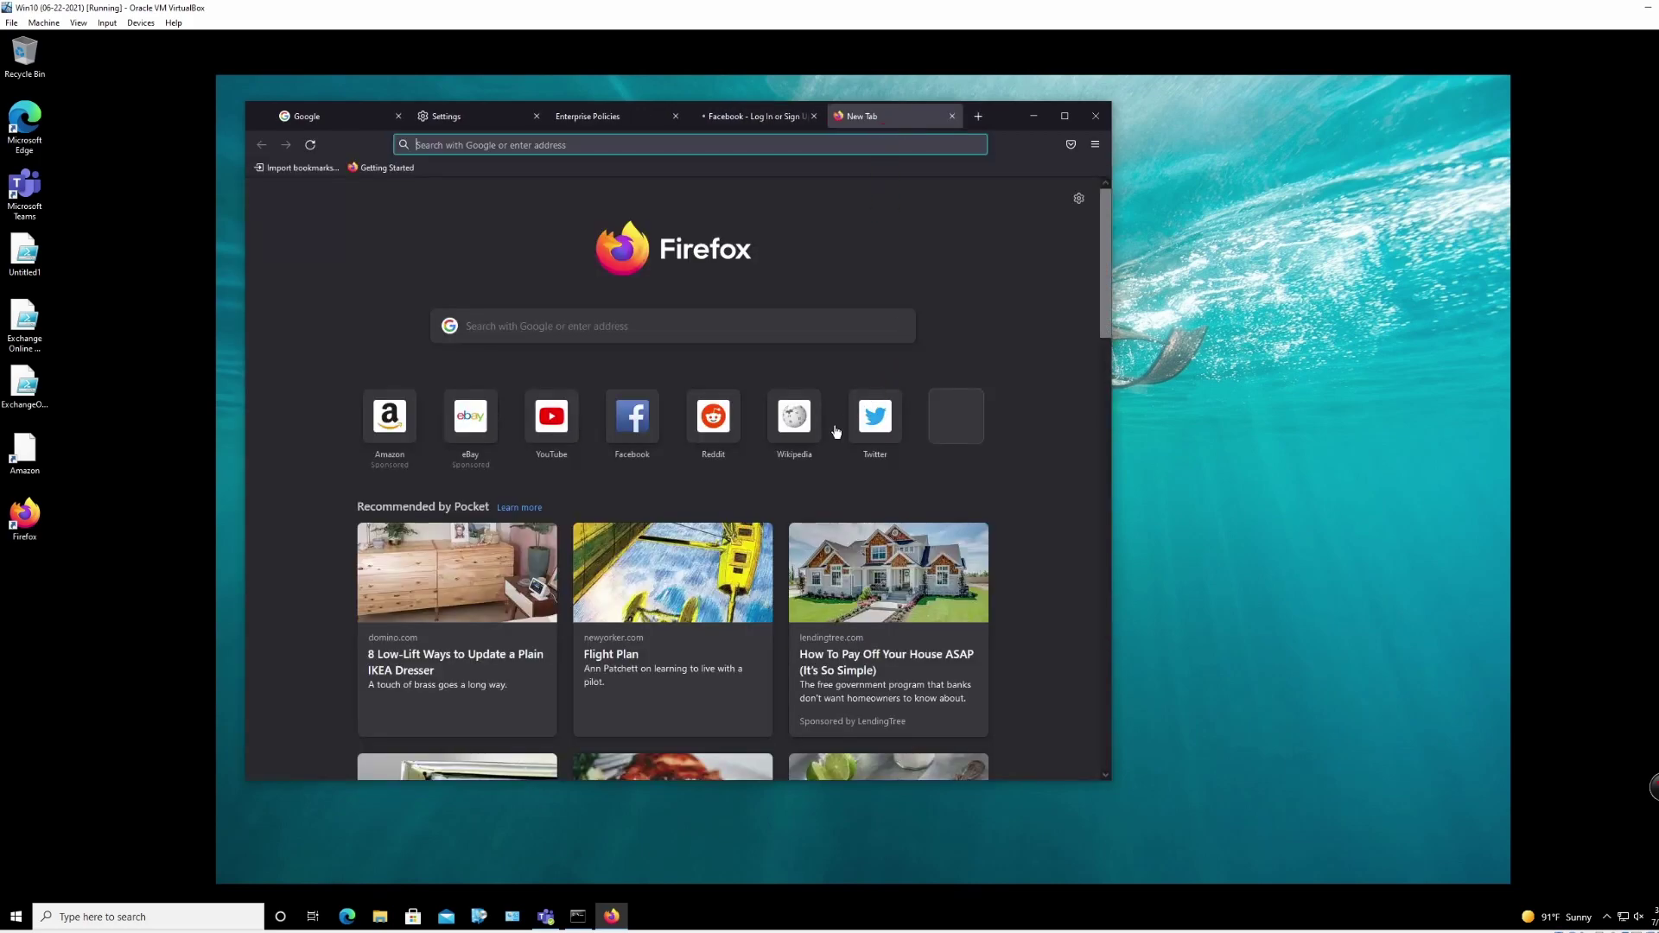
click(378, 430)
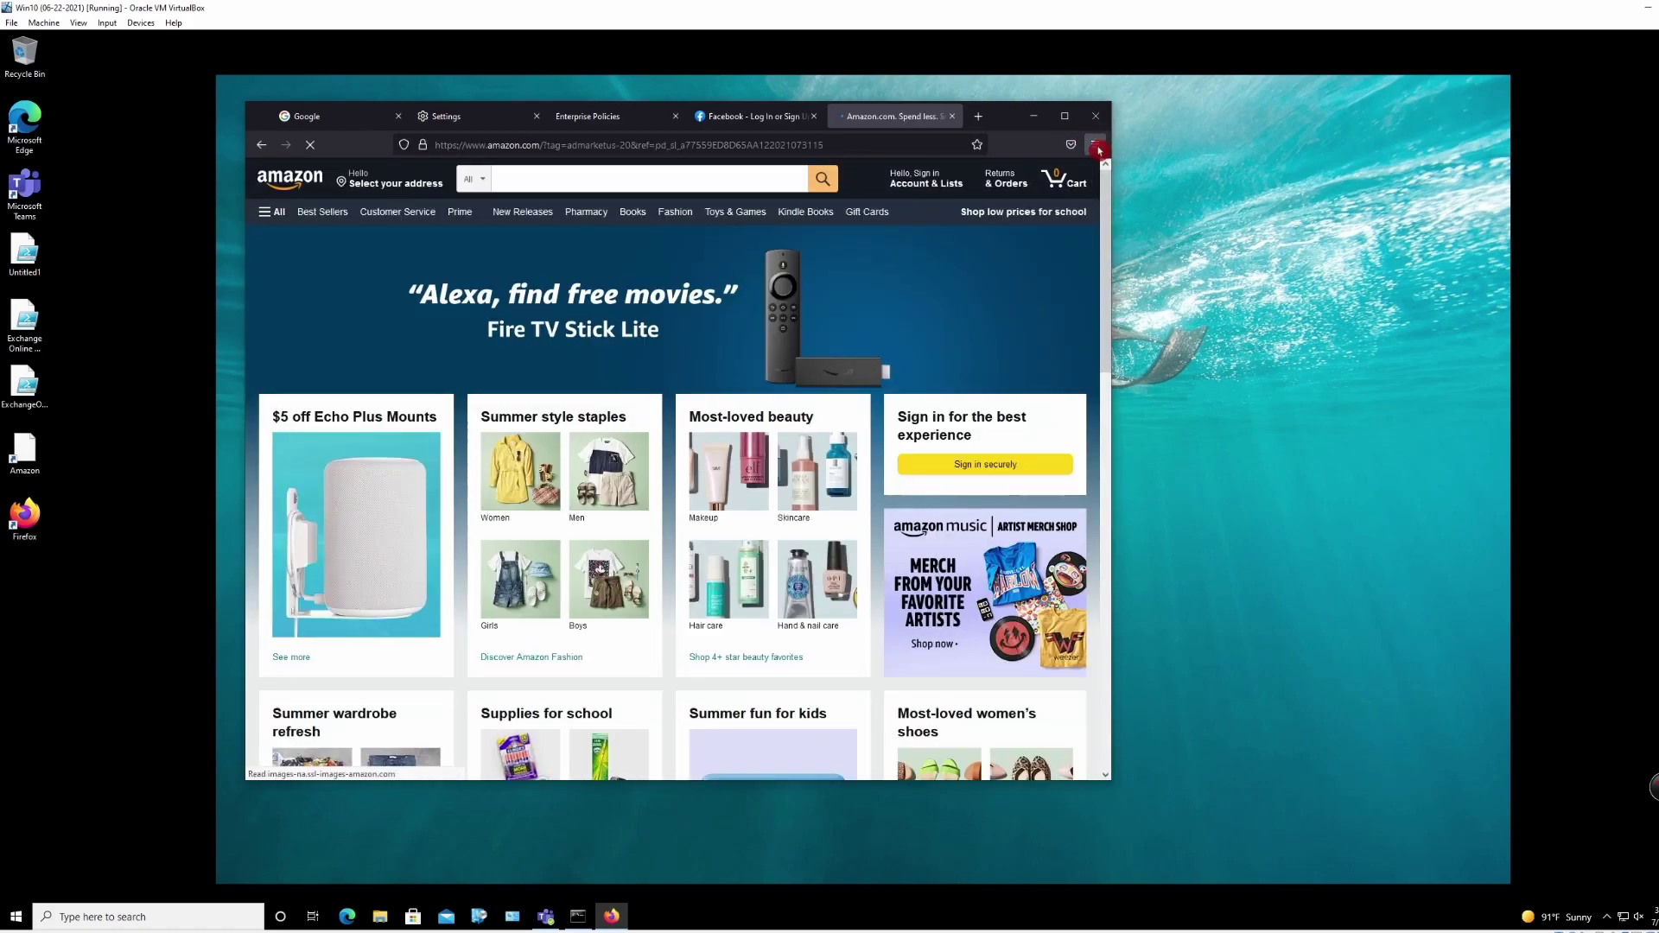
Check Recent History before and after the restart, confirming only Google remains listed
click(1096, 147)
click(1033, 297)
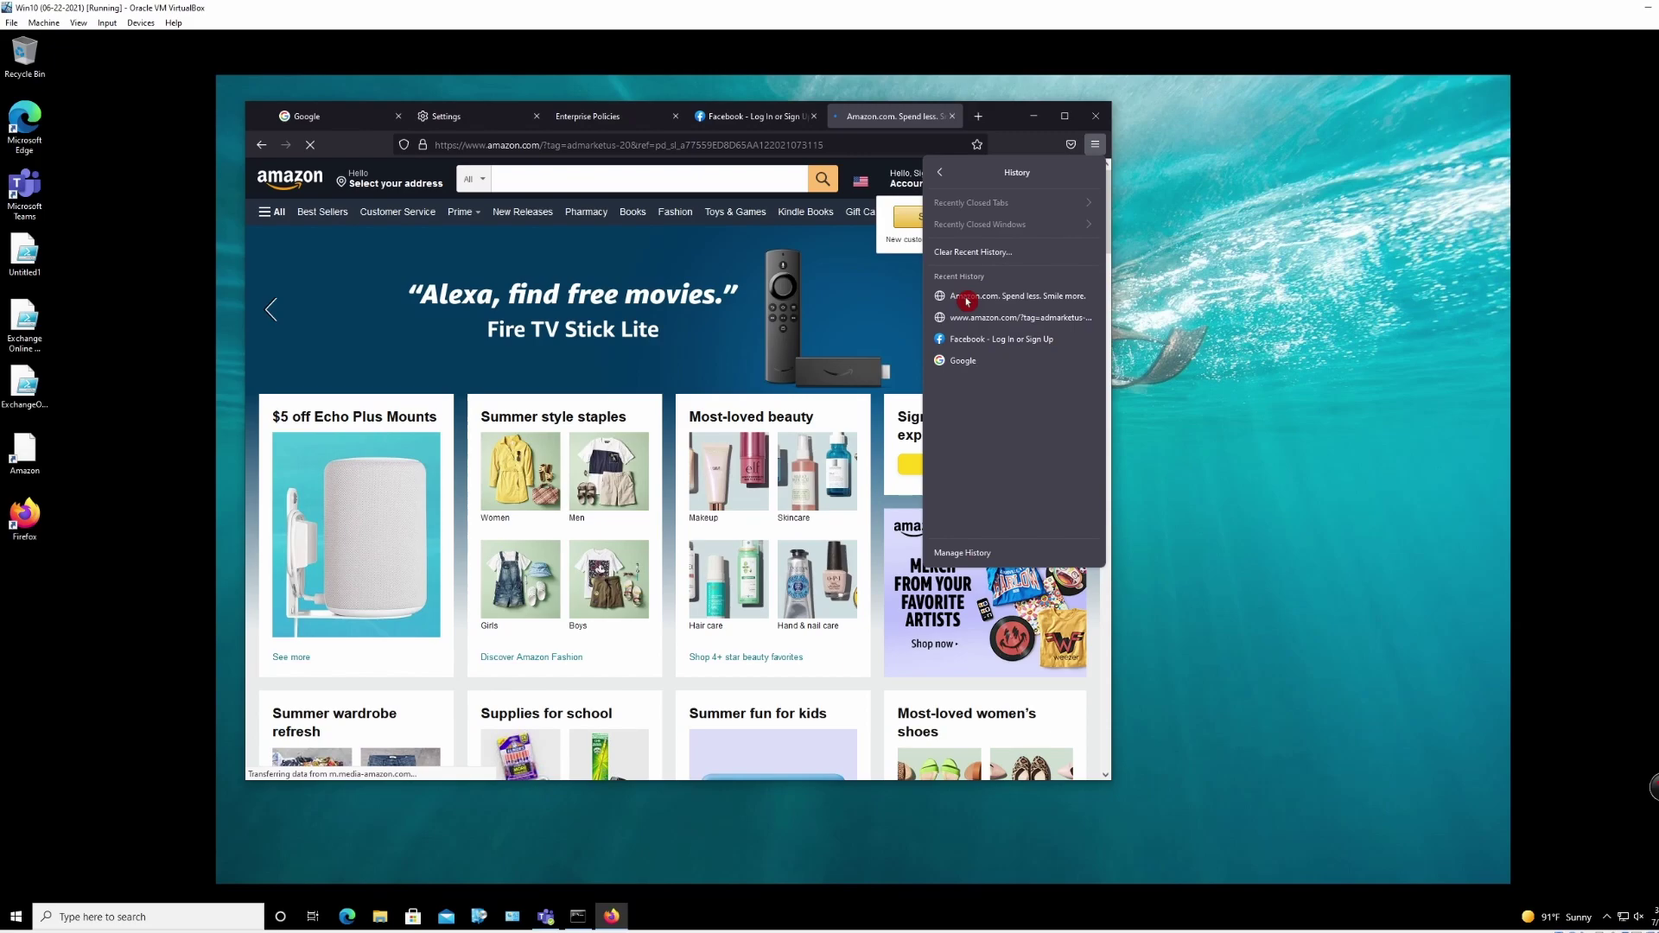
click(966, 298)
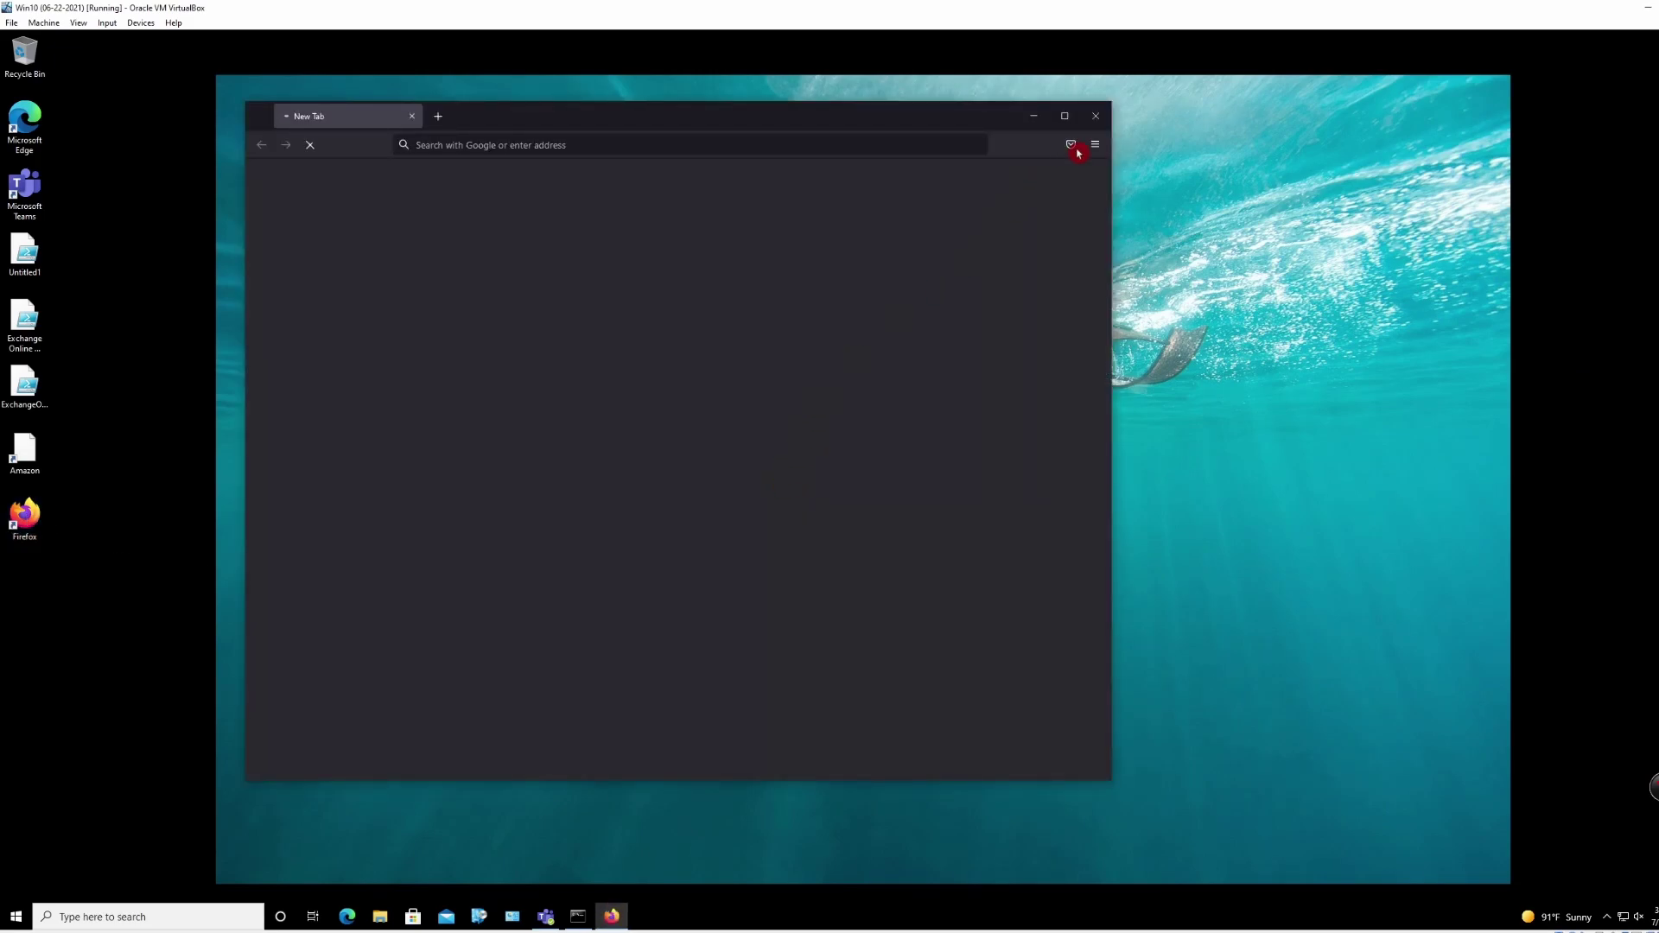
click(1097, 145)
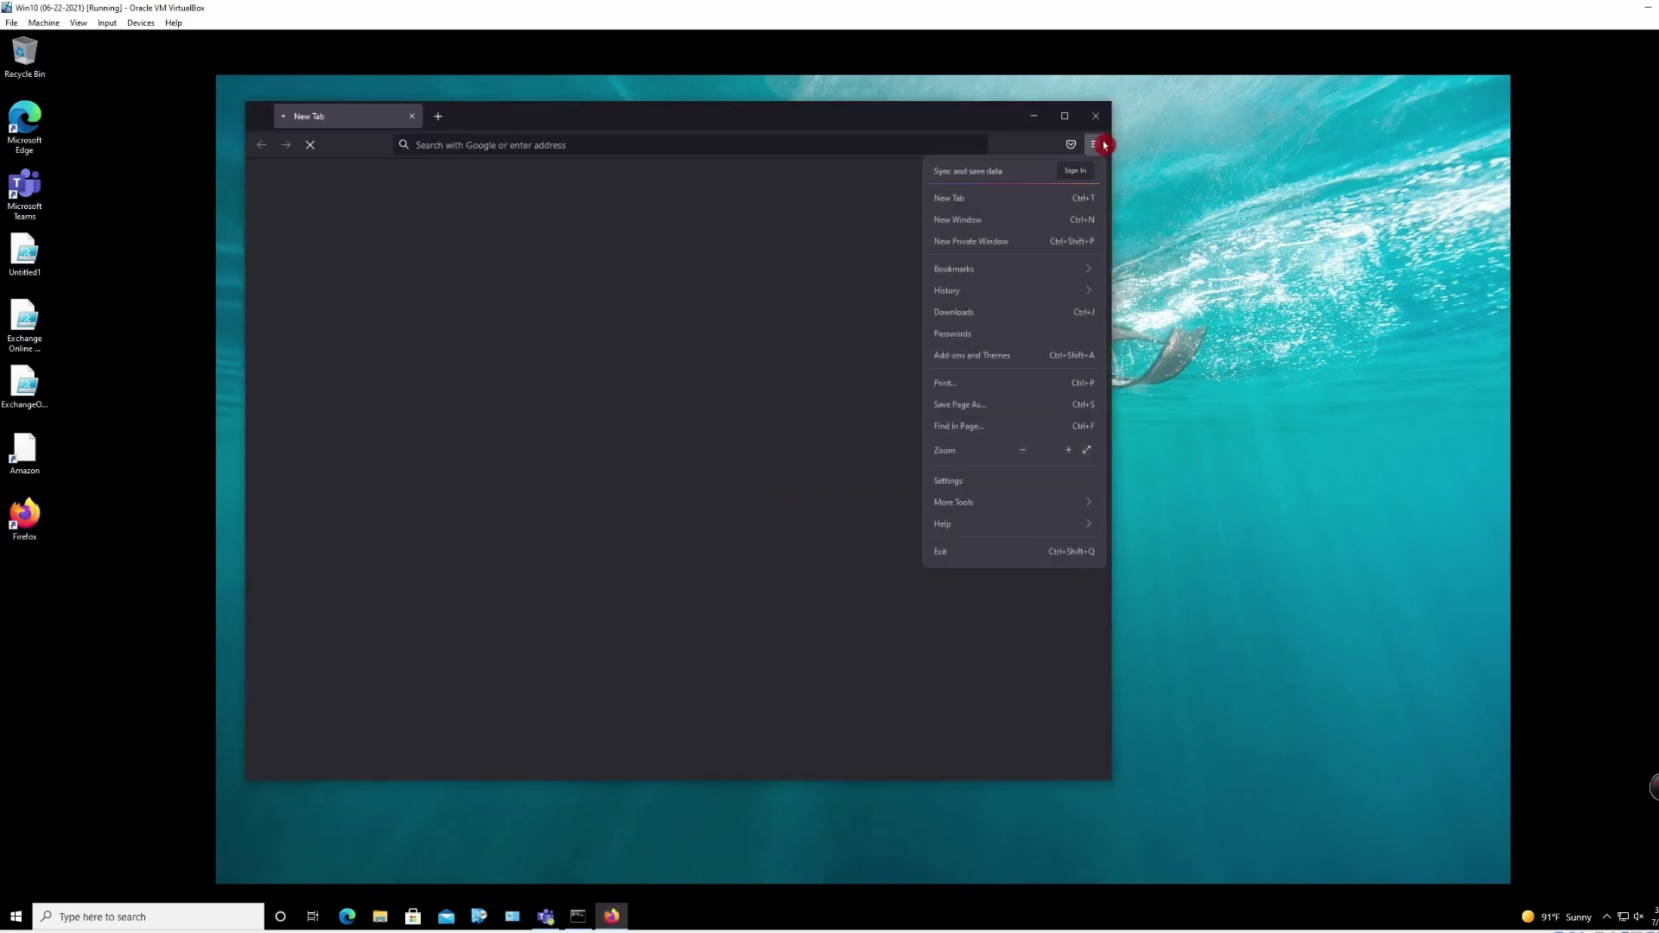
click(1082, 291)
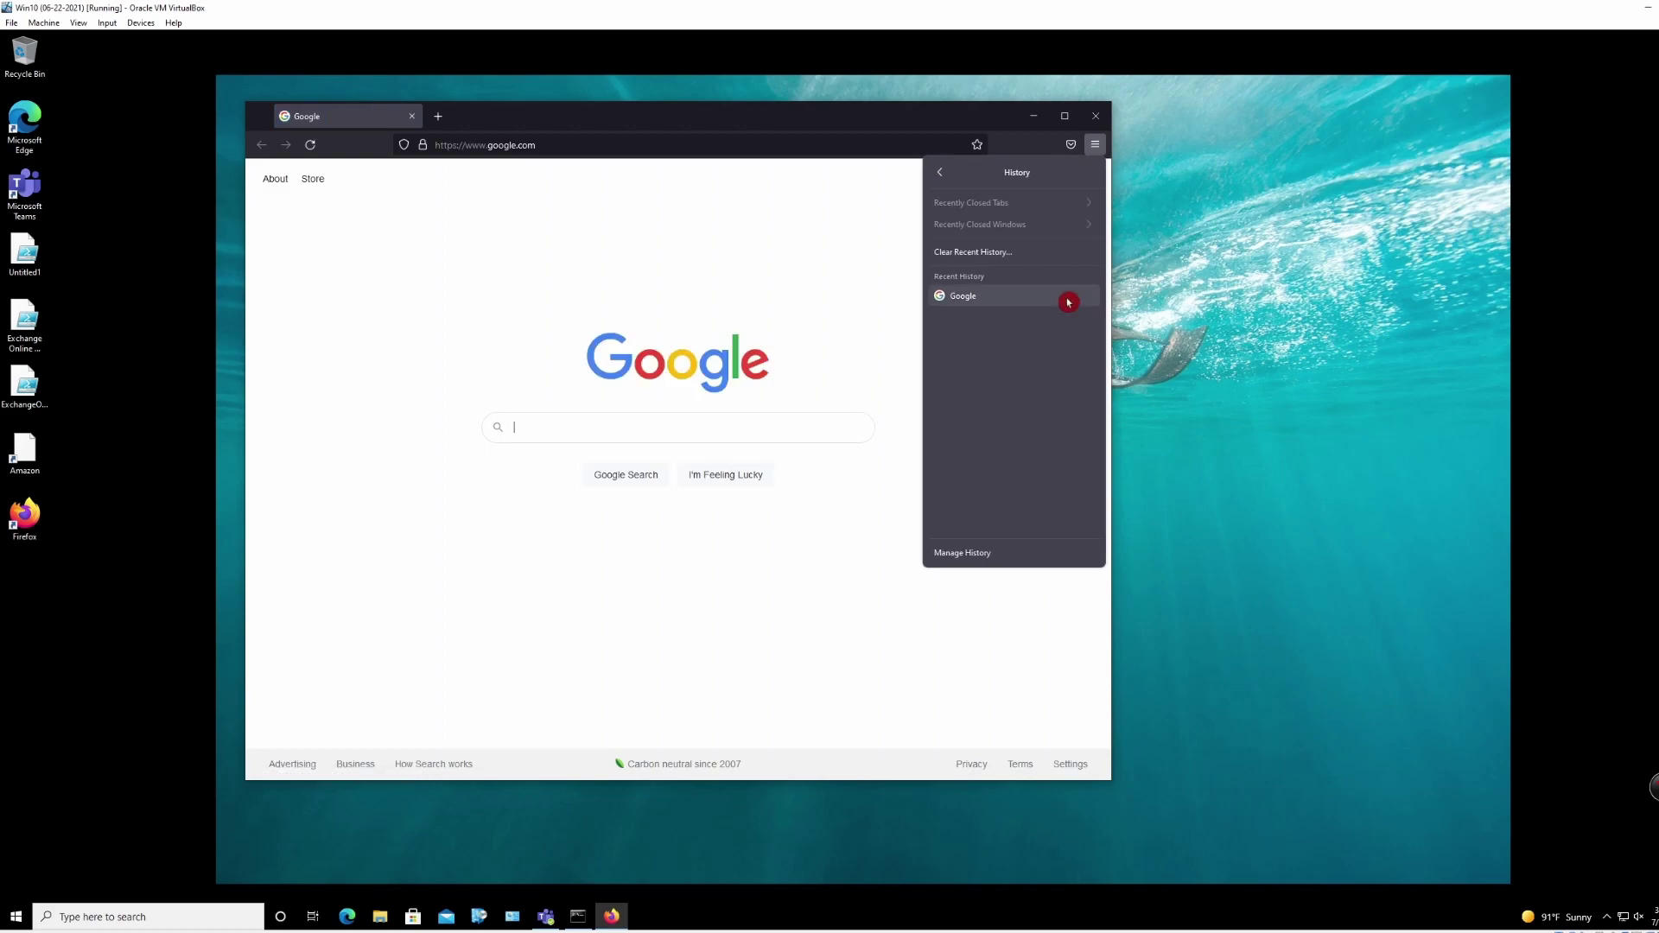